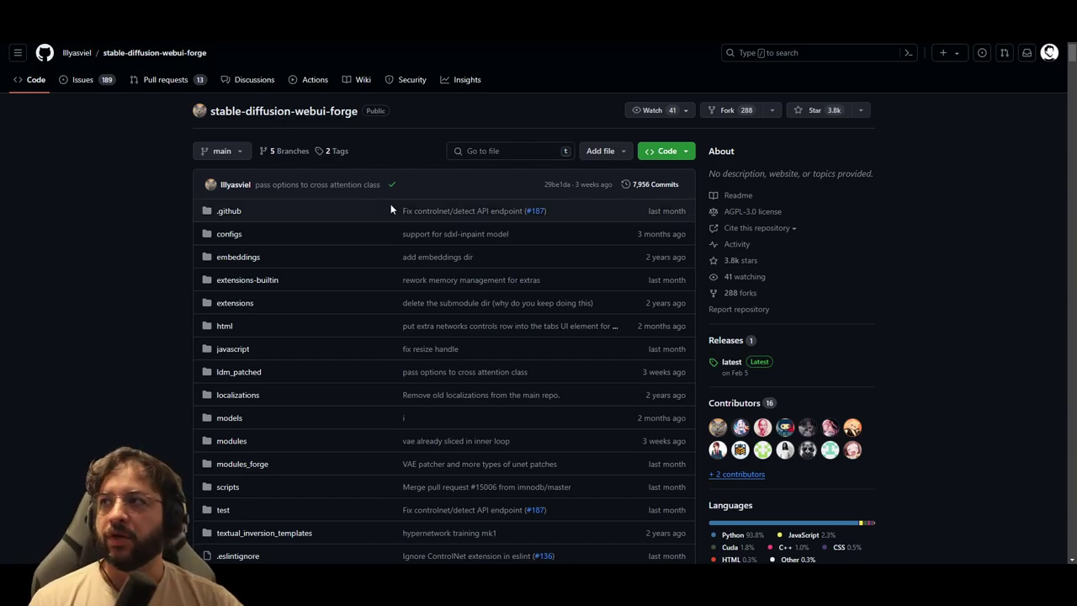
Review the repository's README down to the Installing Forge section with the one-click installation package
scroll(883, 317, down, 4)
scroll(883, 317, down, 15)
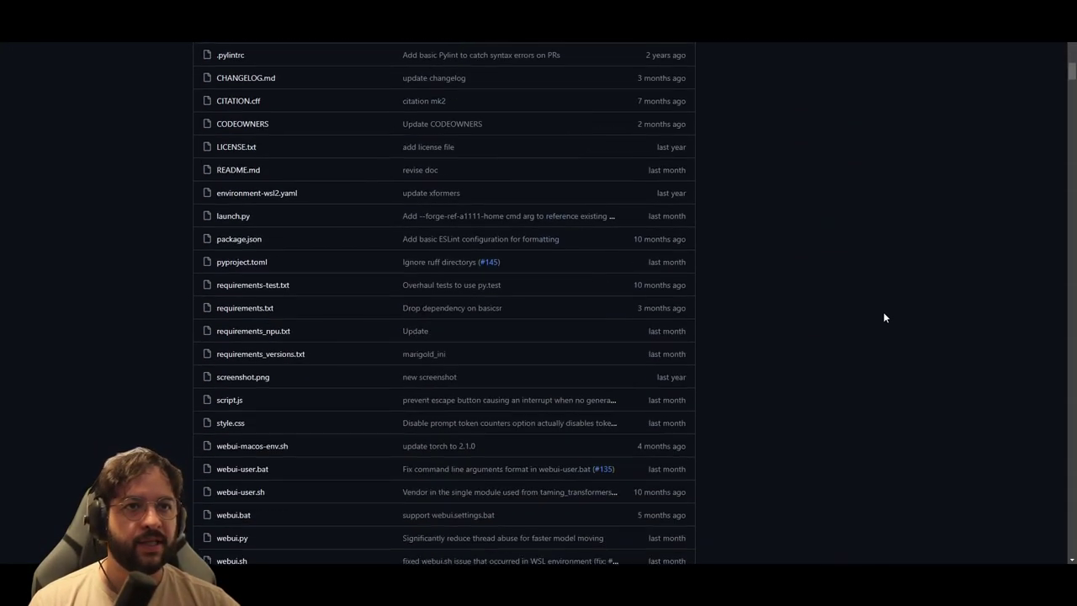
scroll(884, 317, down, 6)
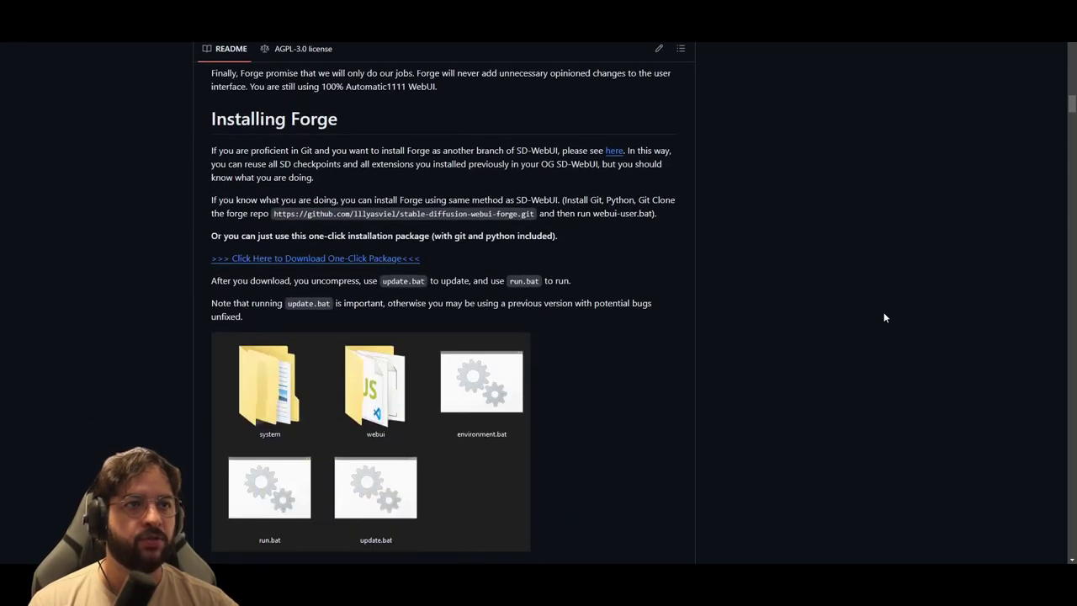
scroll(409, 243, up, 3)
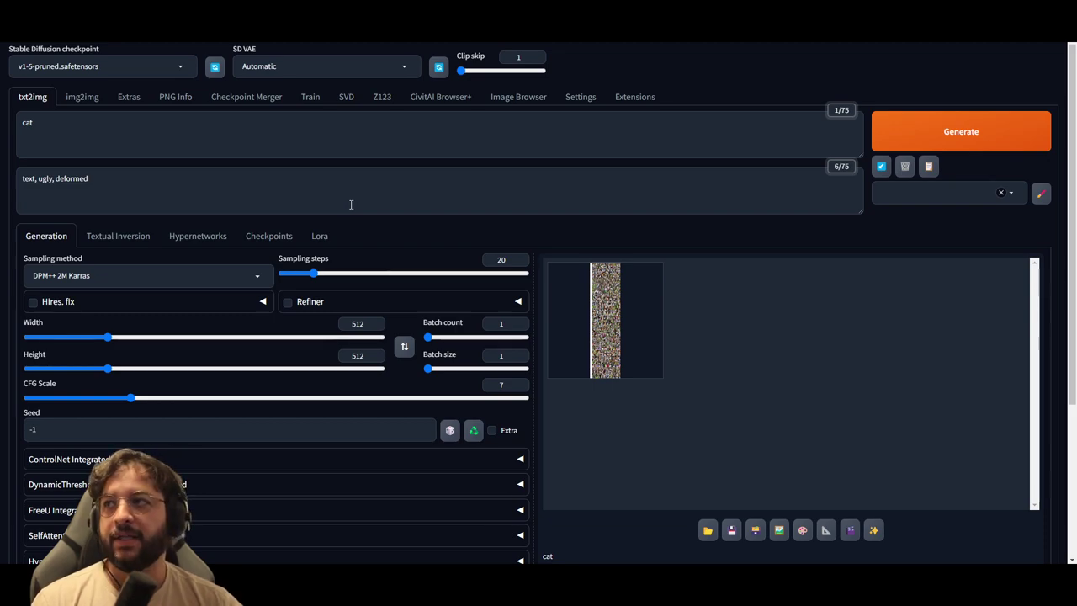
Enlarge the generated comparison grid, examine the cat images produced by each sampler, and close the enlarged view
scroll(352, 206, down, 3)
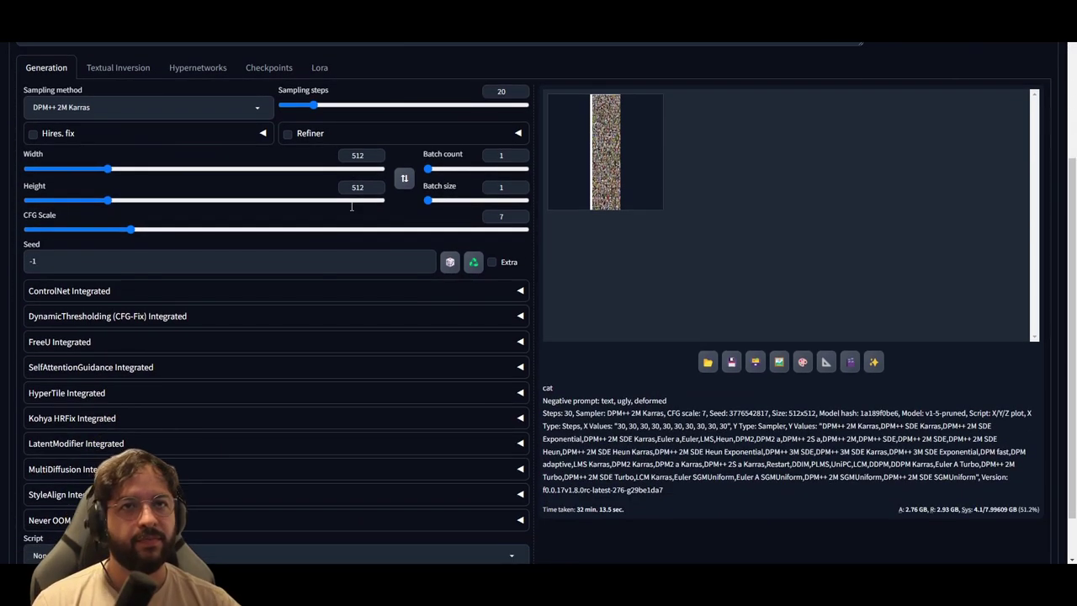
scroll(352, 206, up, 1)
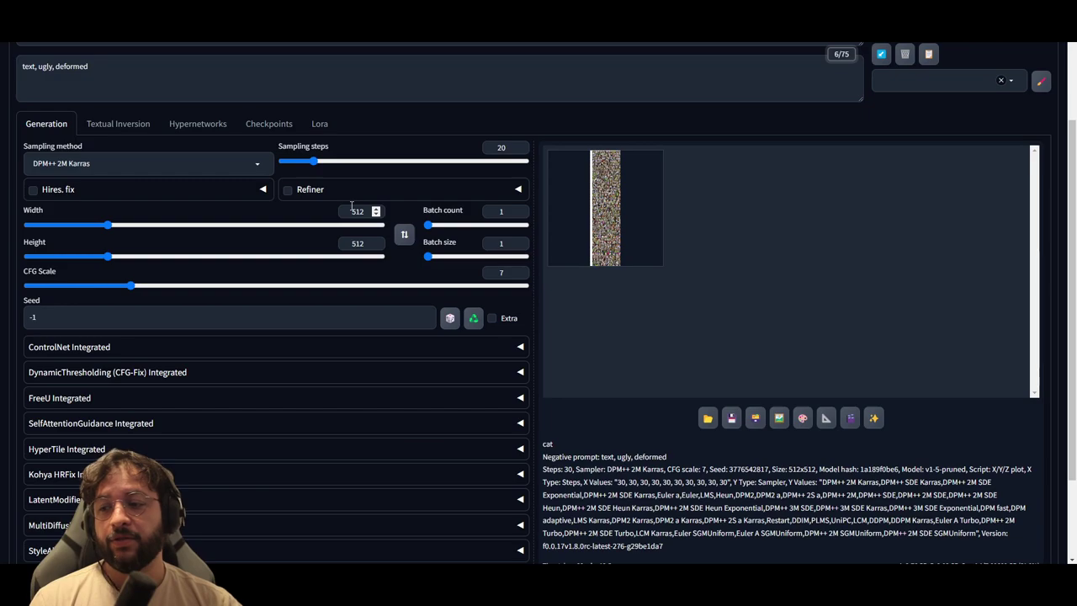
scroll(352, 207, down, 1)
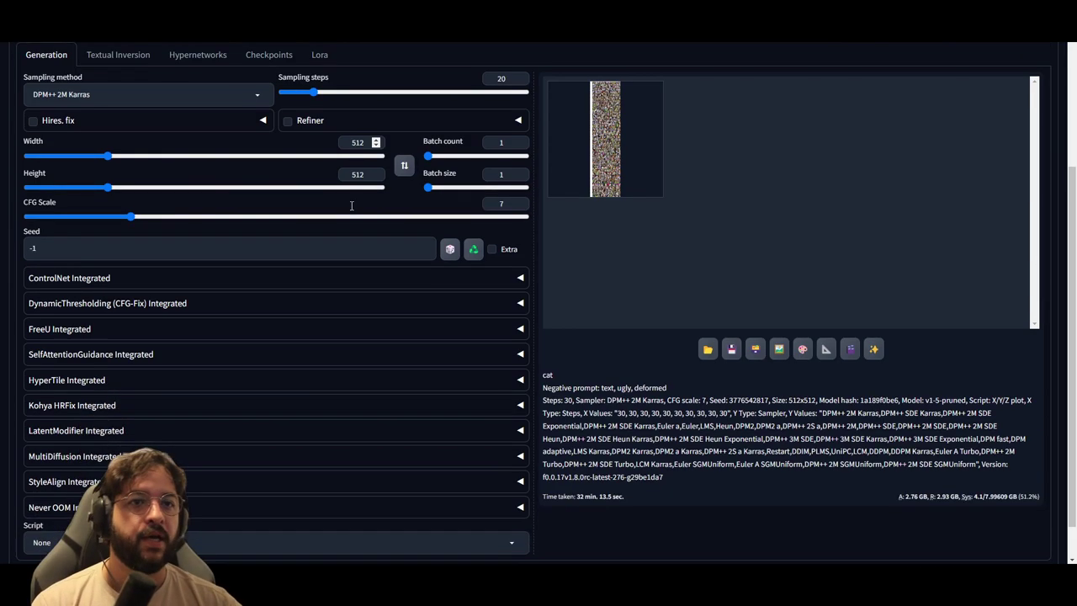
scroll(352, 208, up, 1)
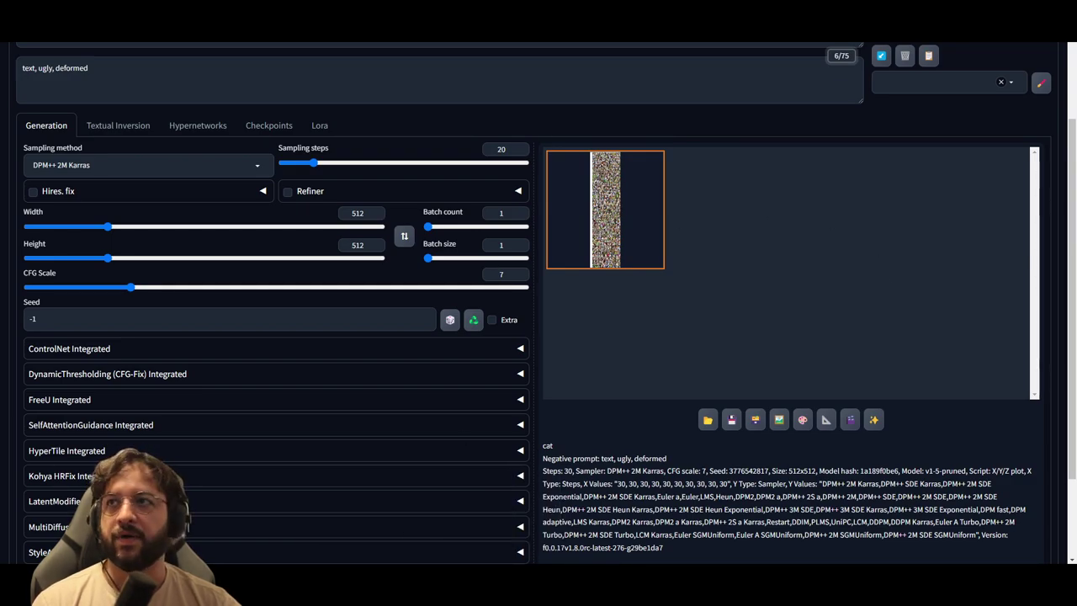
click(604, 209)
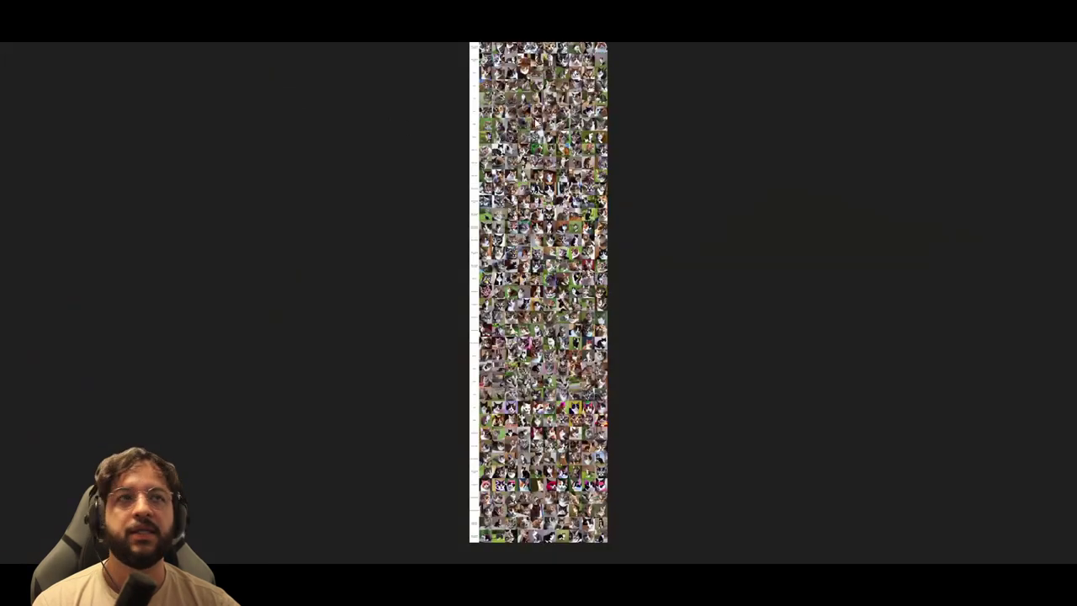
scroll(571, 95, up, 2)
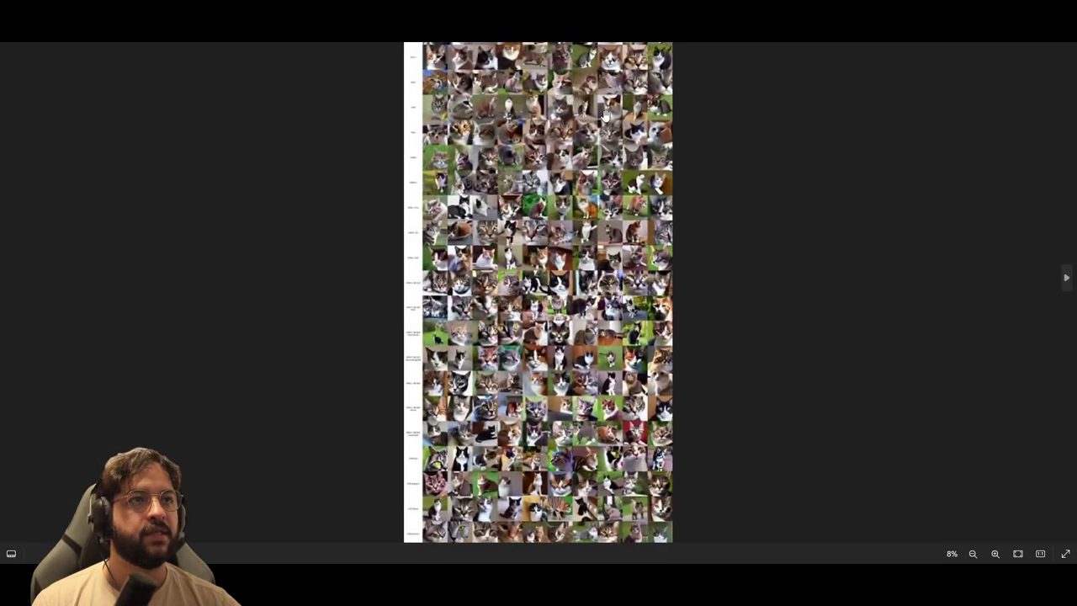
scroll(604, 115, up, 4)
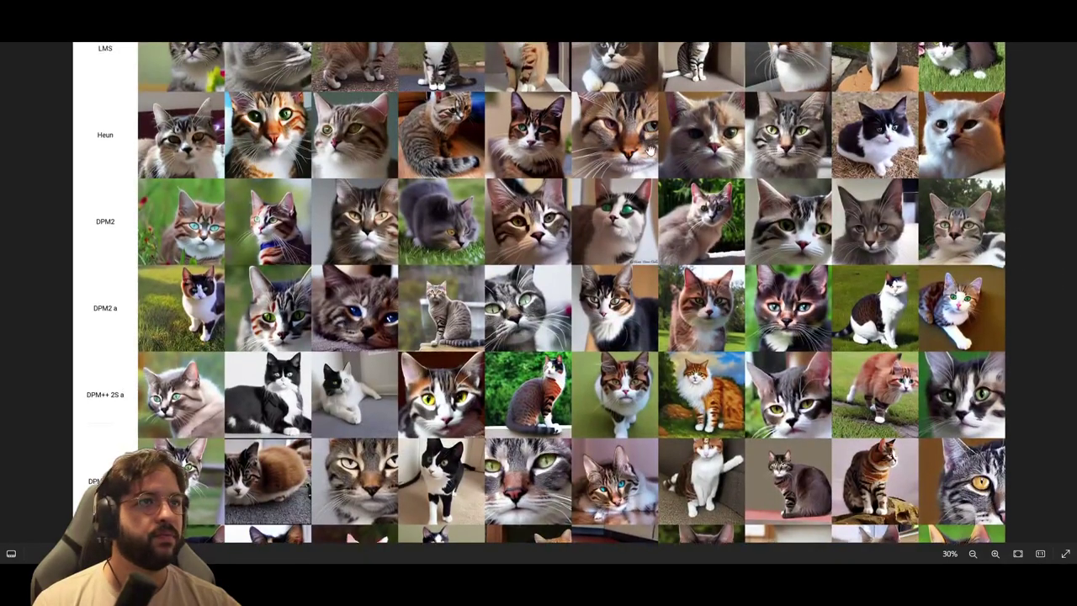
scroll(650, 150, down, 10)
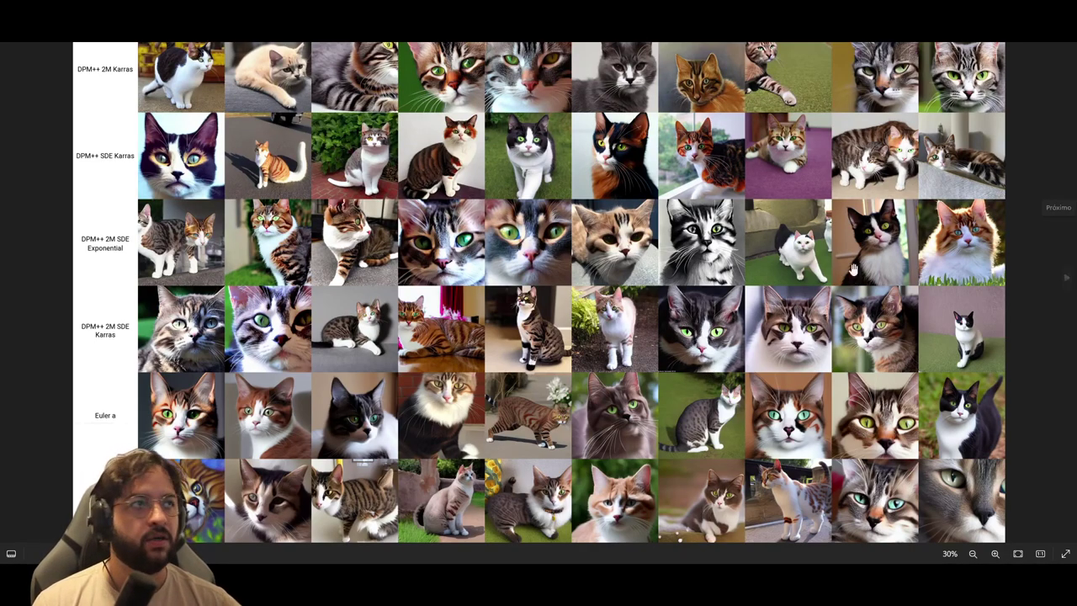
scroll(863, 248, down, 5)
scroll(724, 327, down, 2)
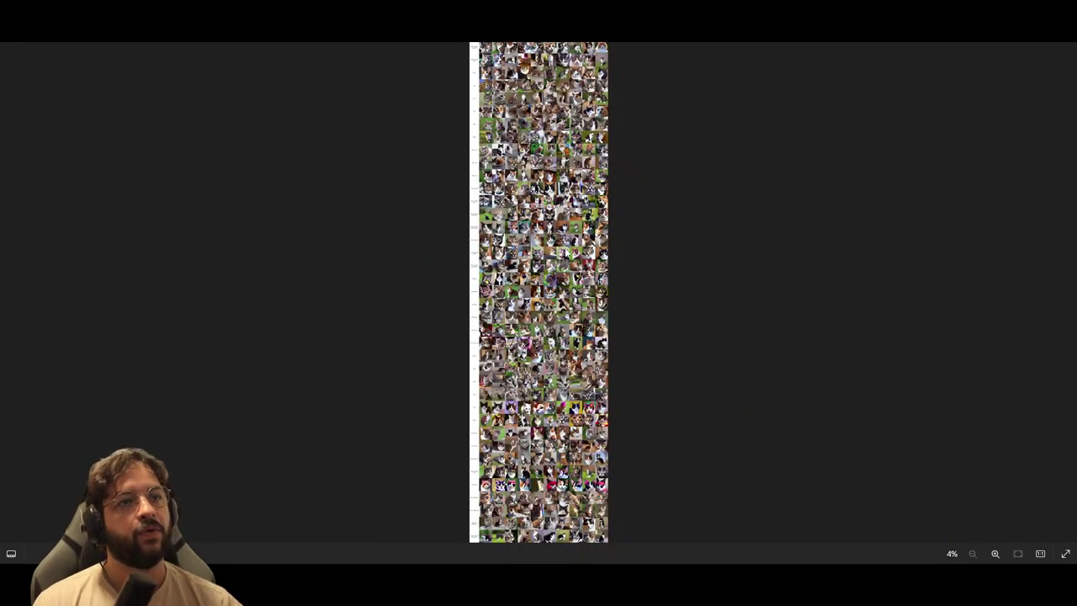
click(533, 97)
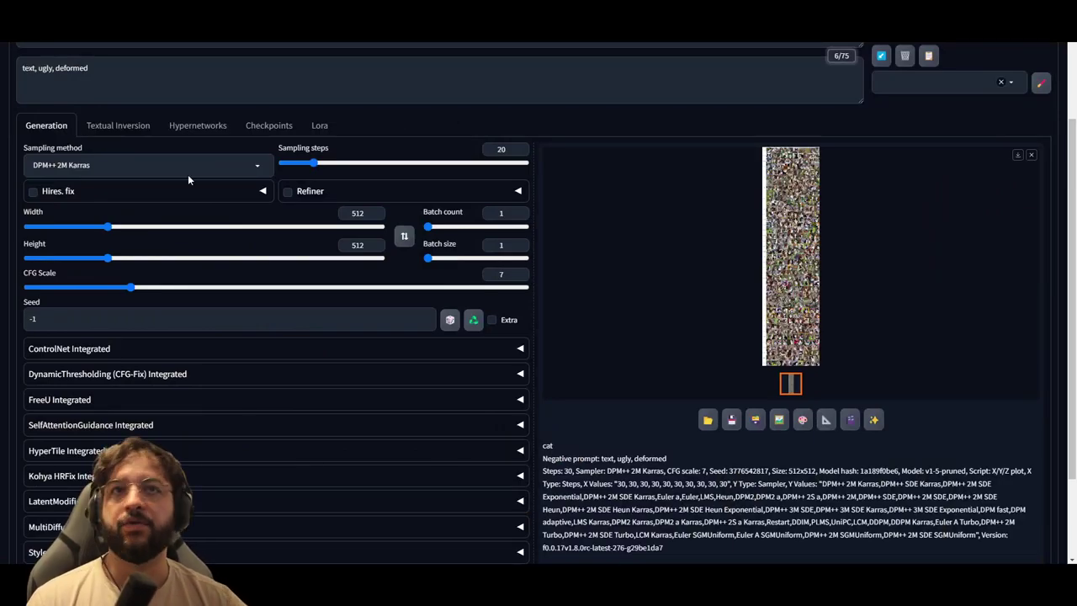
scroll(126, 149, up, 2)
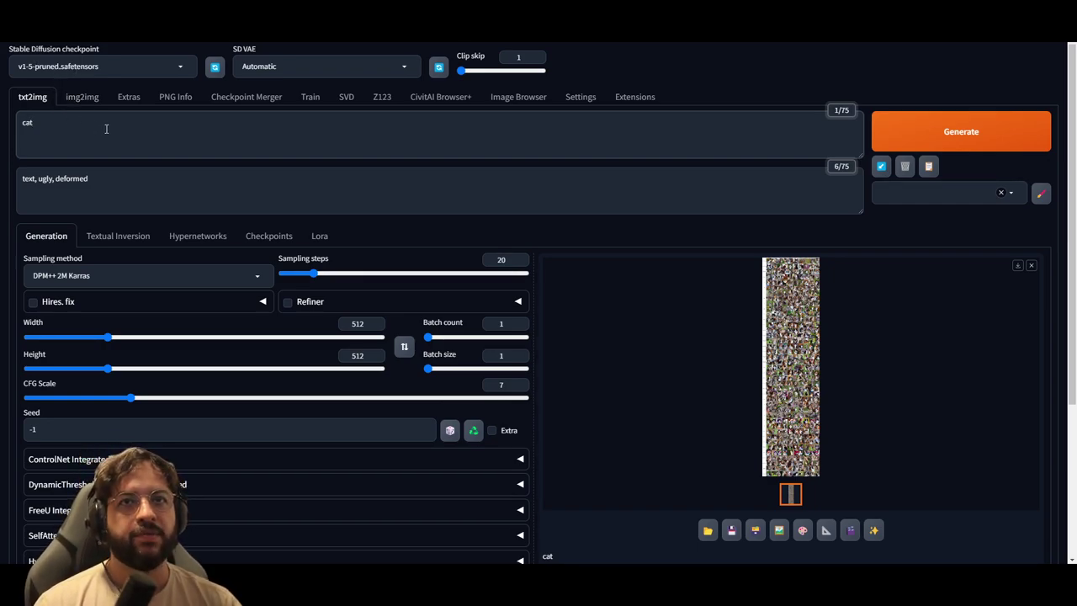
click(73, 180)
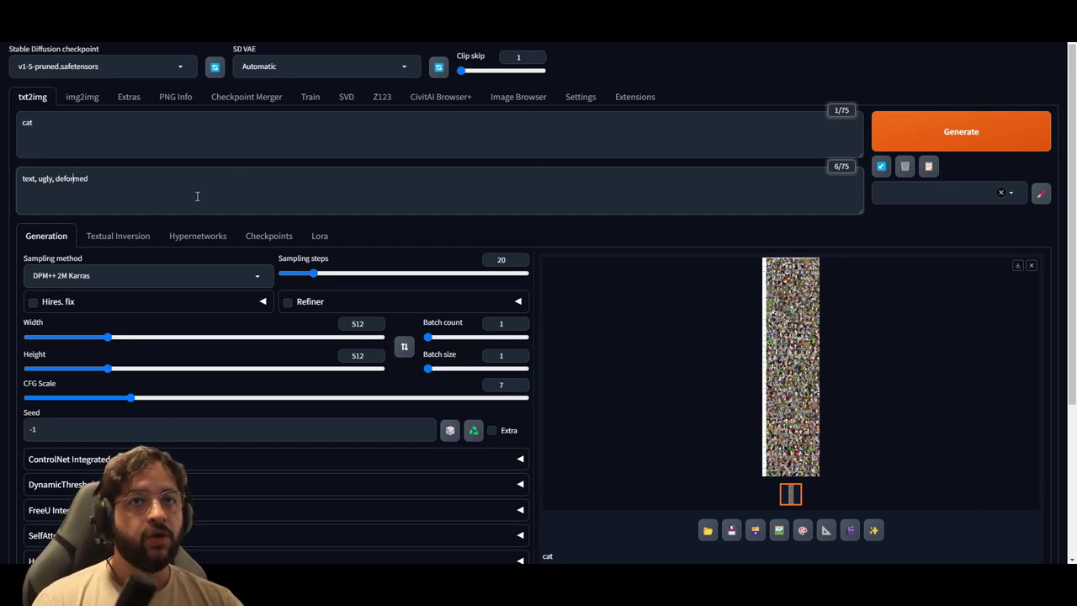
click(169, 120)
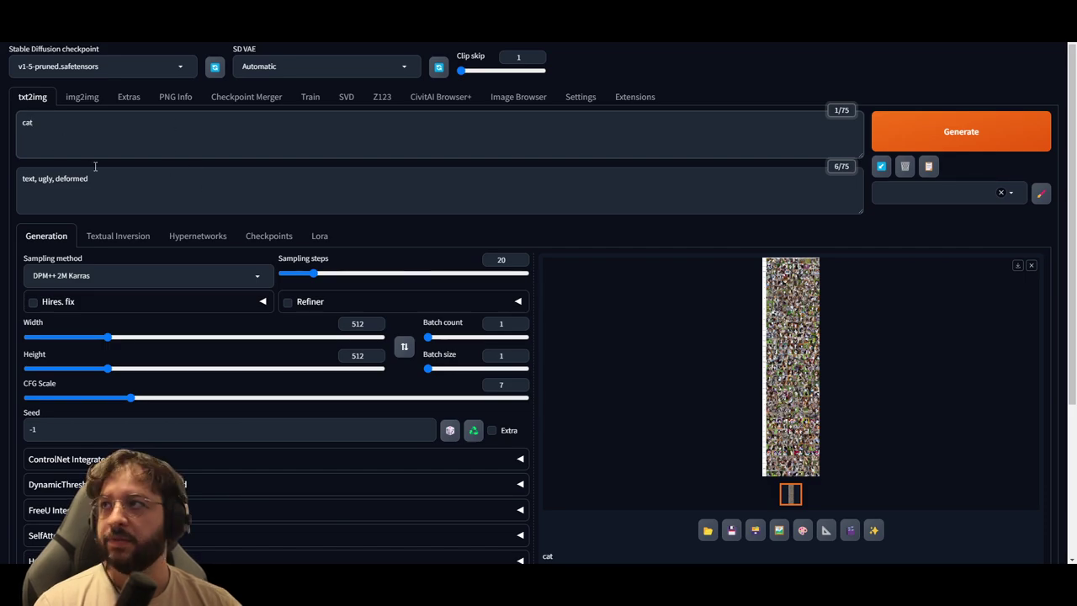
Choose X/Y/Z plot as the script for the text-to-image generation
scroll(312, 310, down, 3)
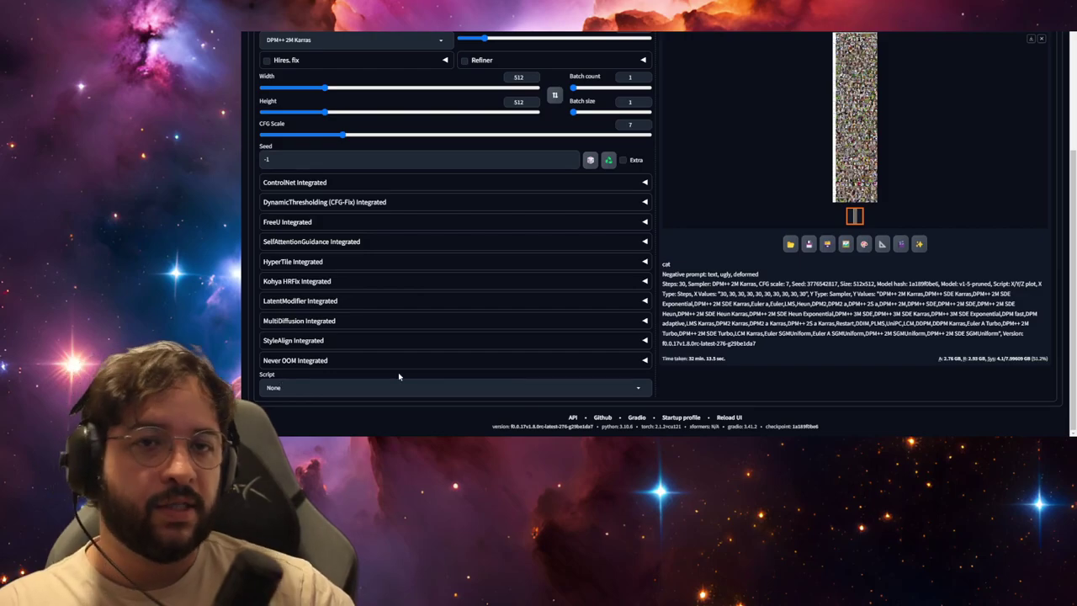
key(super)
key(super)
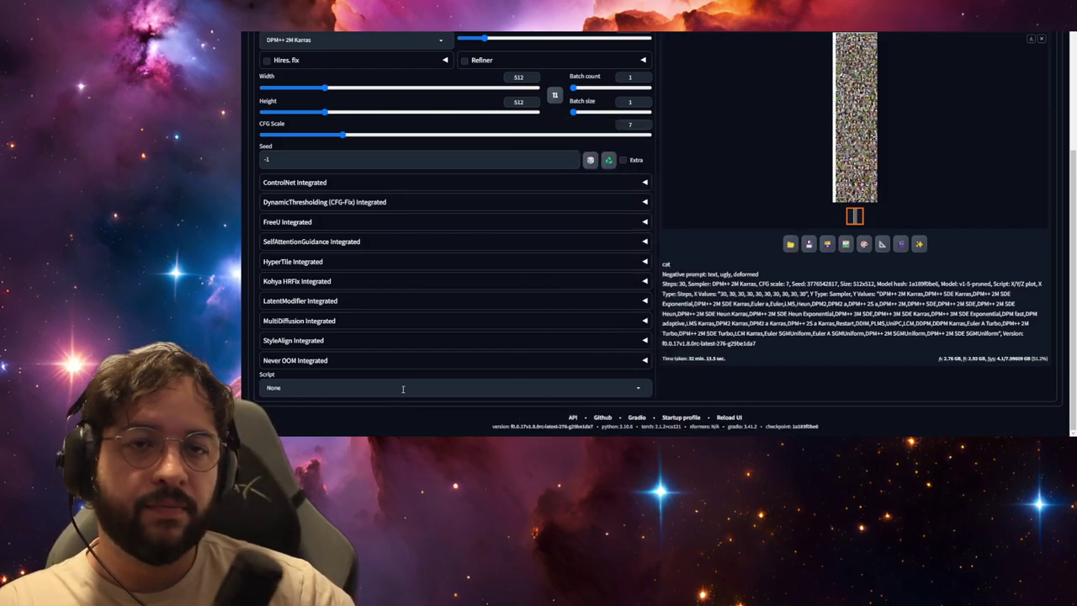
click(408, 384)
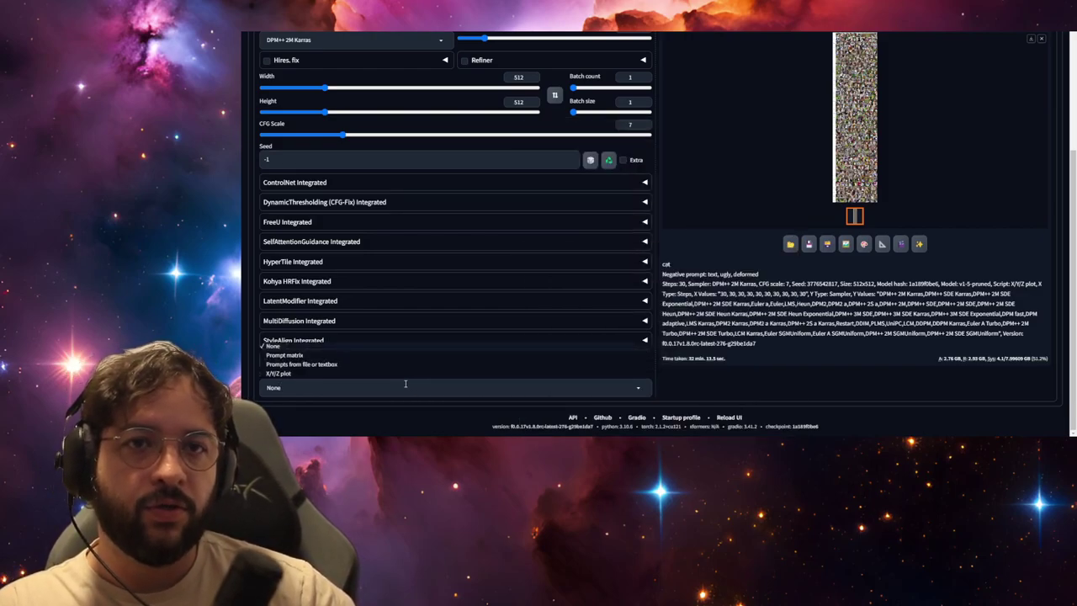
click(279, 373)
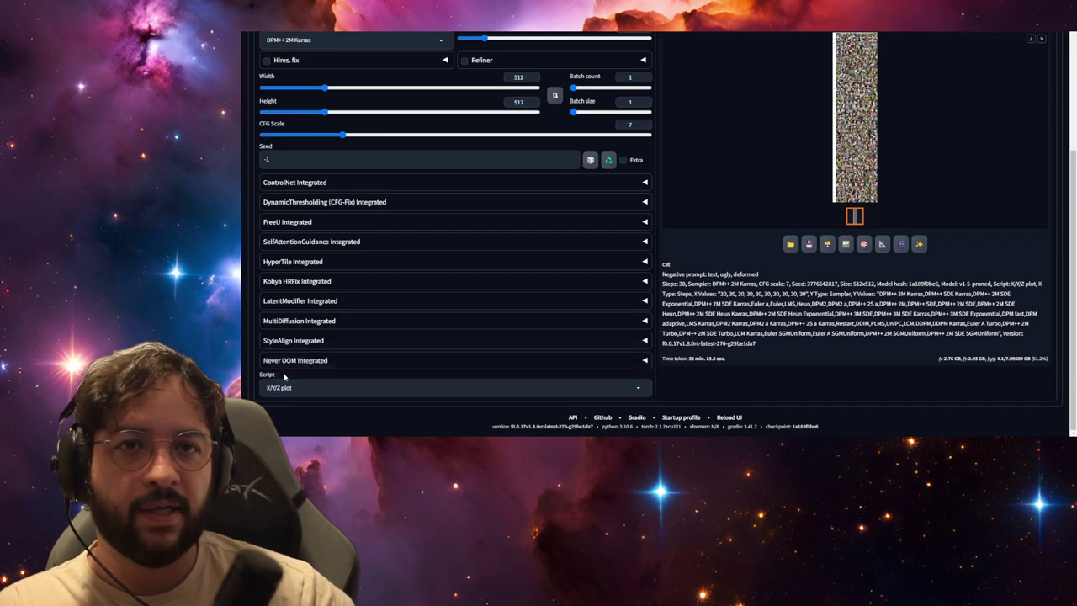
Set both the X type and the Y type of the plot to Nothing
scroll(340, 367, down, 3)
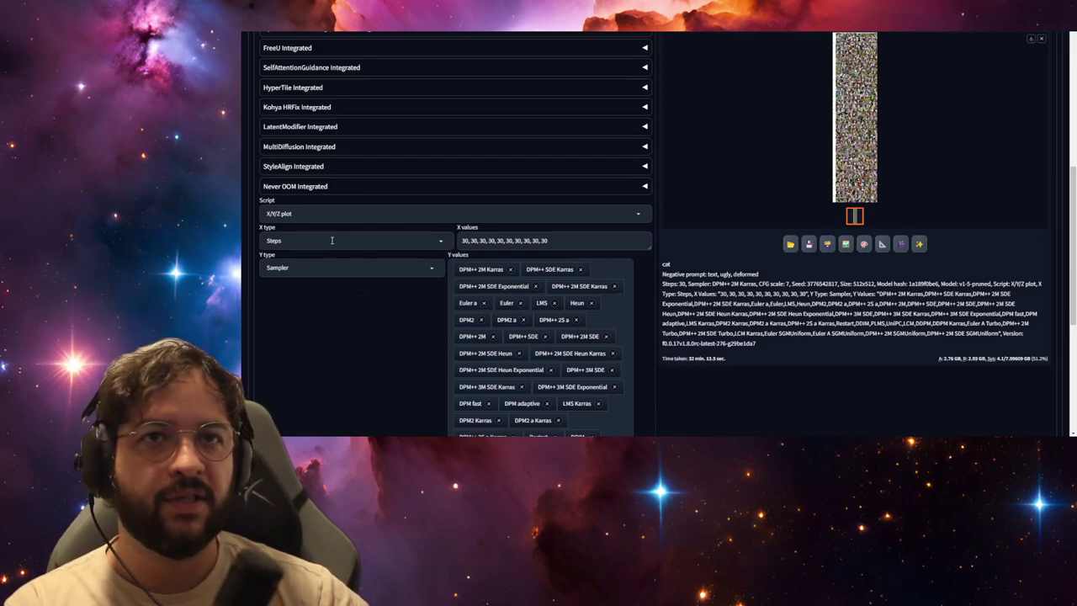
click(332, 241)
scroll(365, 74, up, 1)
key(Escape)
click(345, 267)
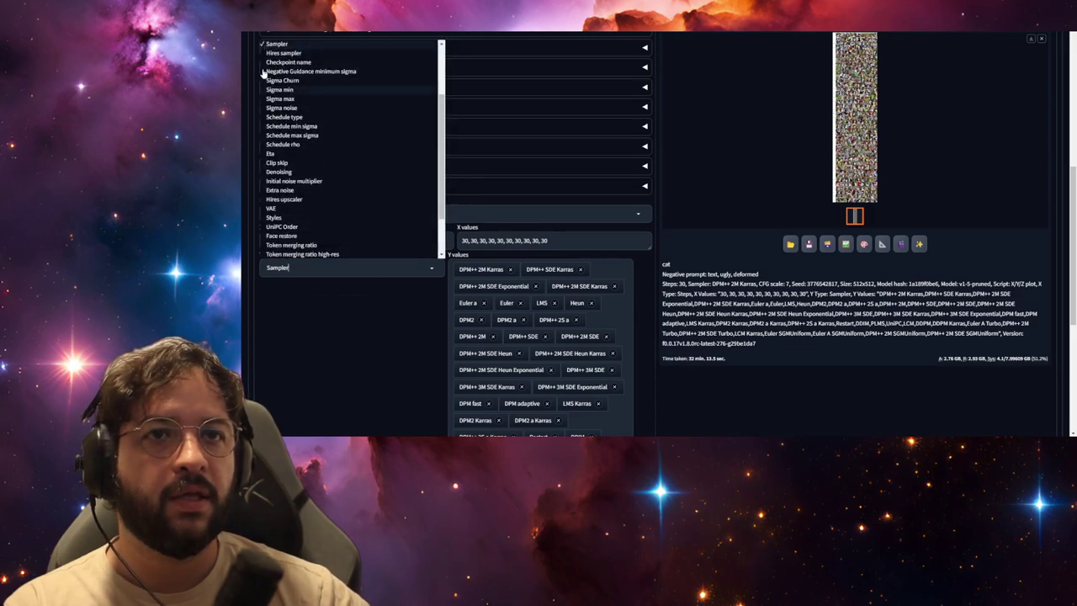
scroll(294, 68, up, 3)
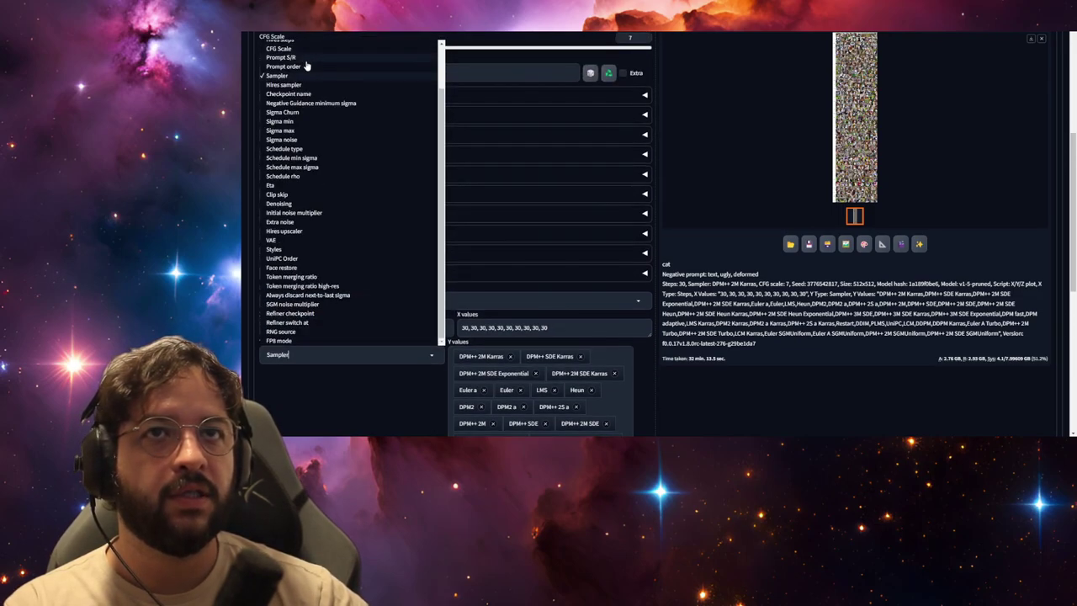
scroll(303, 76, up, 5)
click(279, 125)
scroll(404, 286, down, 5)
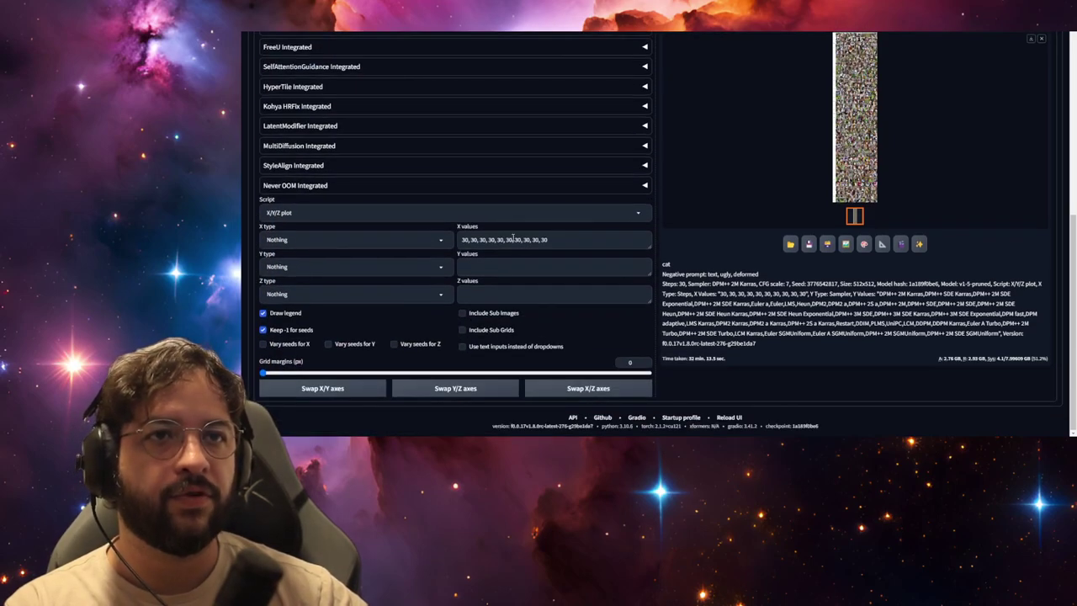
Clear the old X values, set the X type to Steps and enter 30, 30, 30 as its values
drag(564, 241, 447, 243)
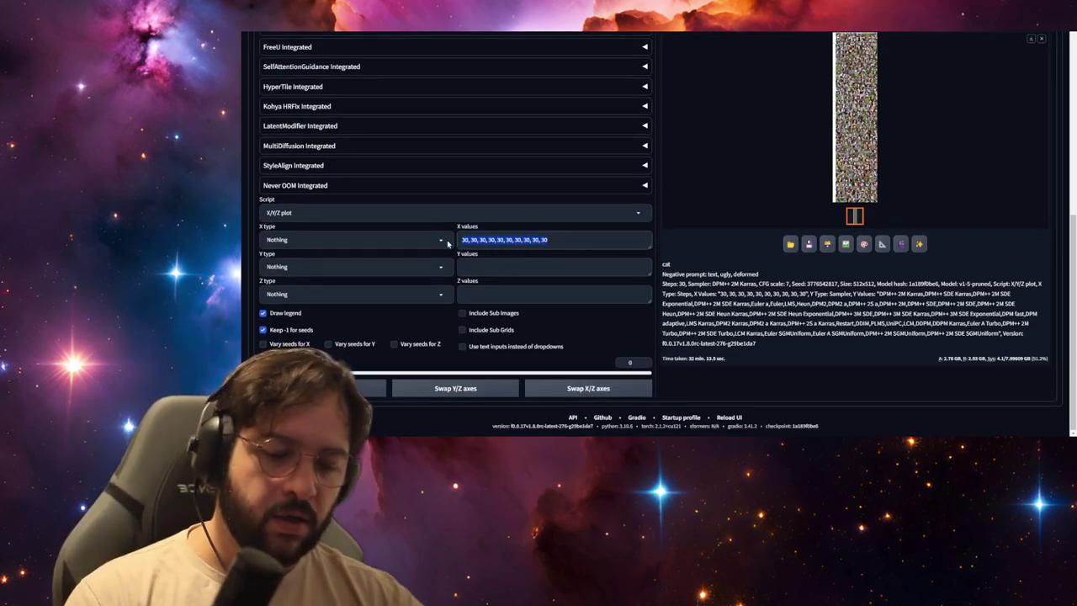
key(BackSpace)
click(379, 239)
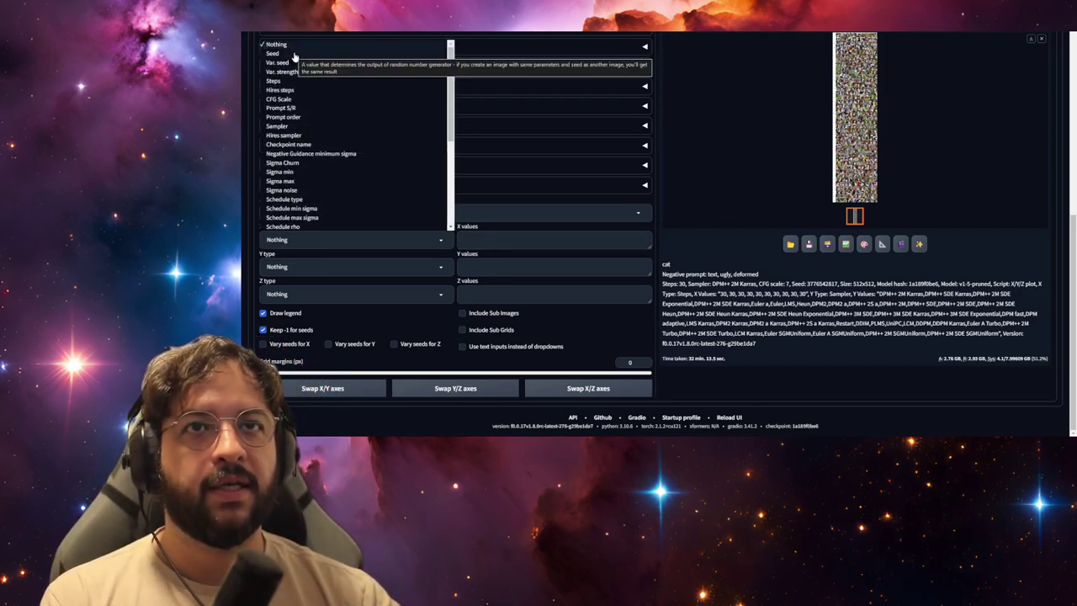
click(274, 80)
click(494, 240)
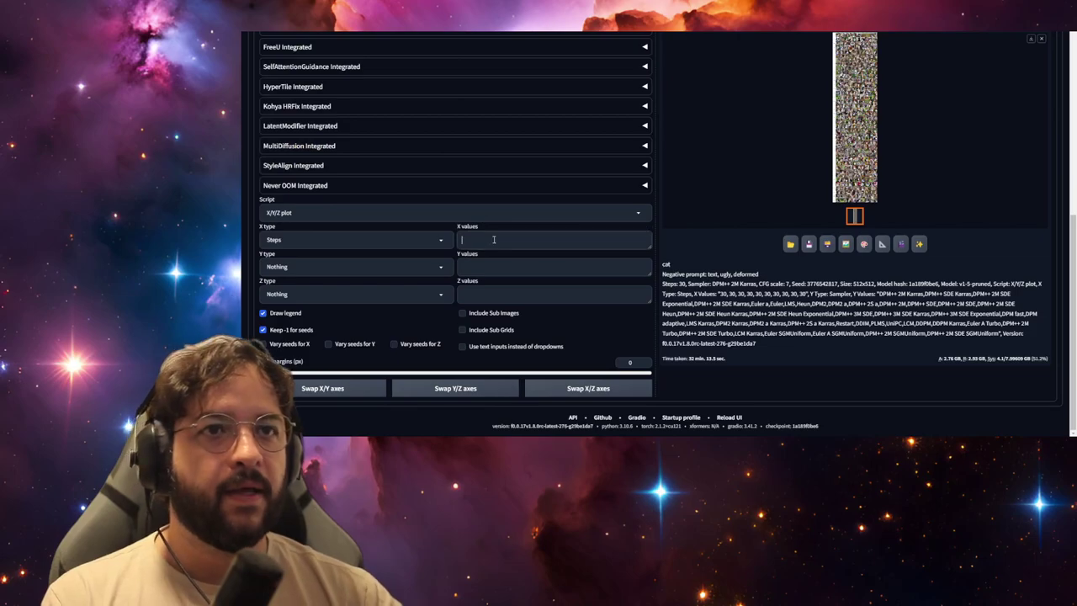
text(30)
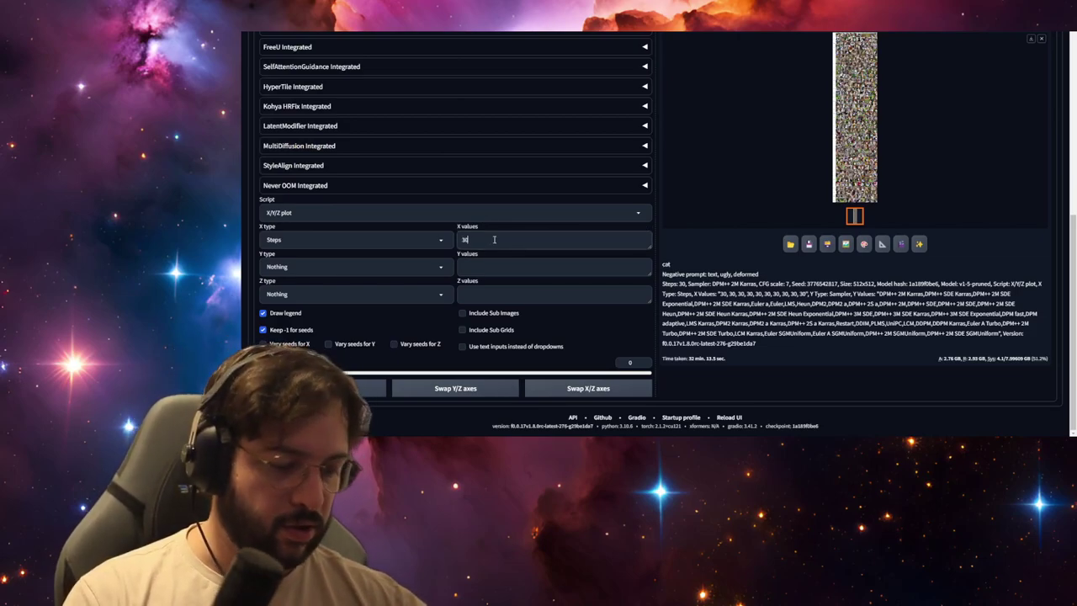
text(, 30, 30)
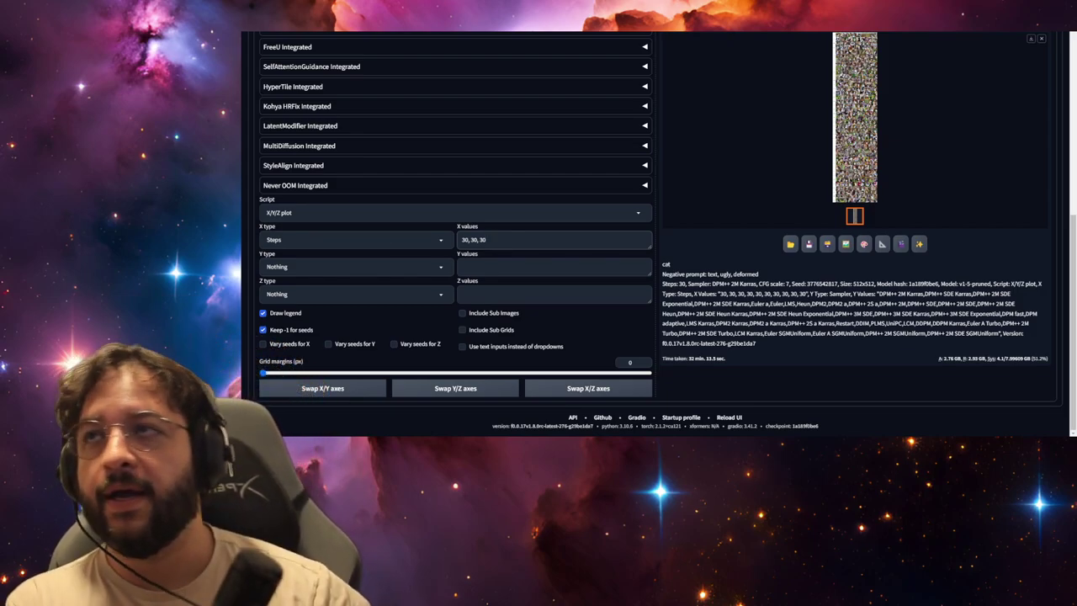
Set the plot's Y type to Sampler
click(370, 266)
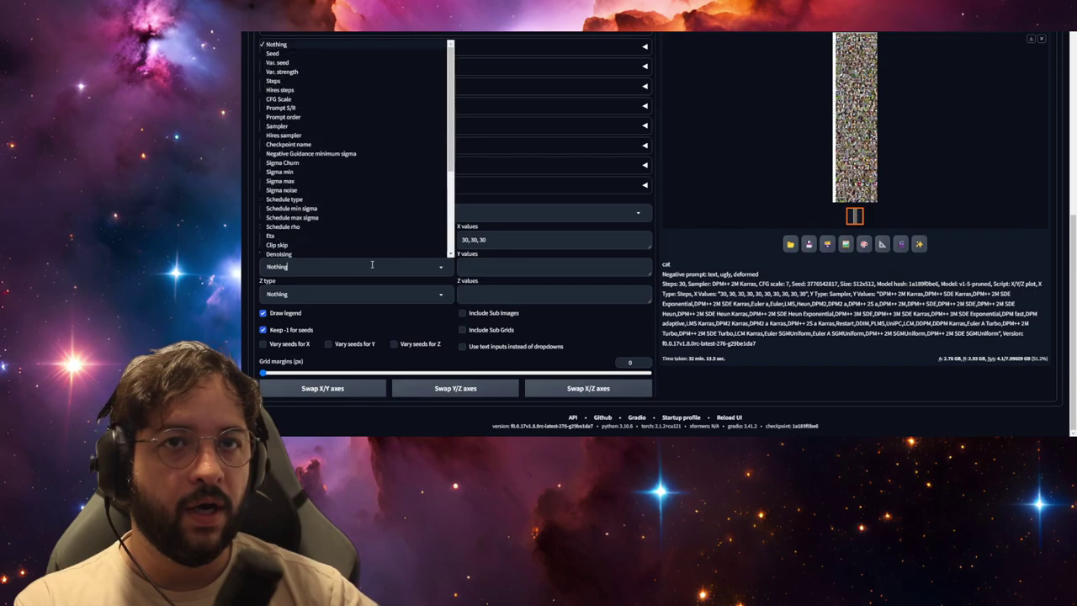
click(313, 147)
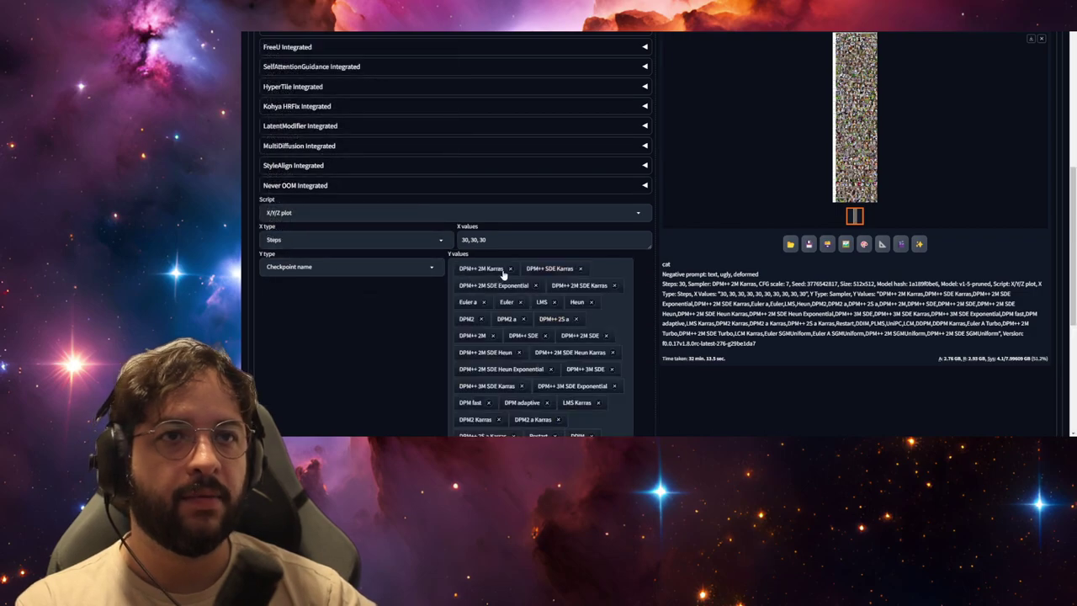
click(434, 269)
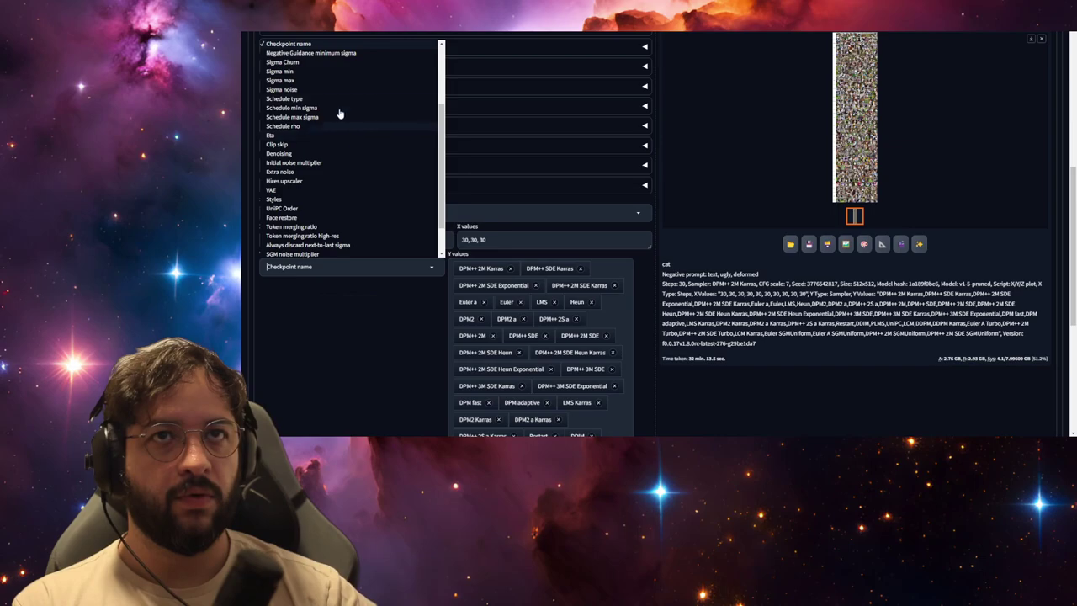
scroll(347, 141, up, 2)
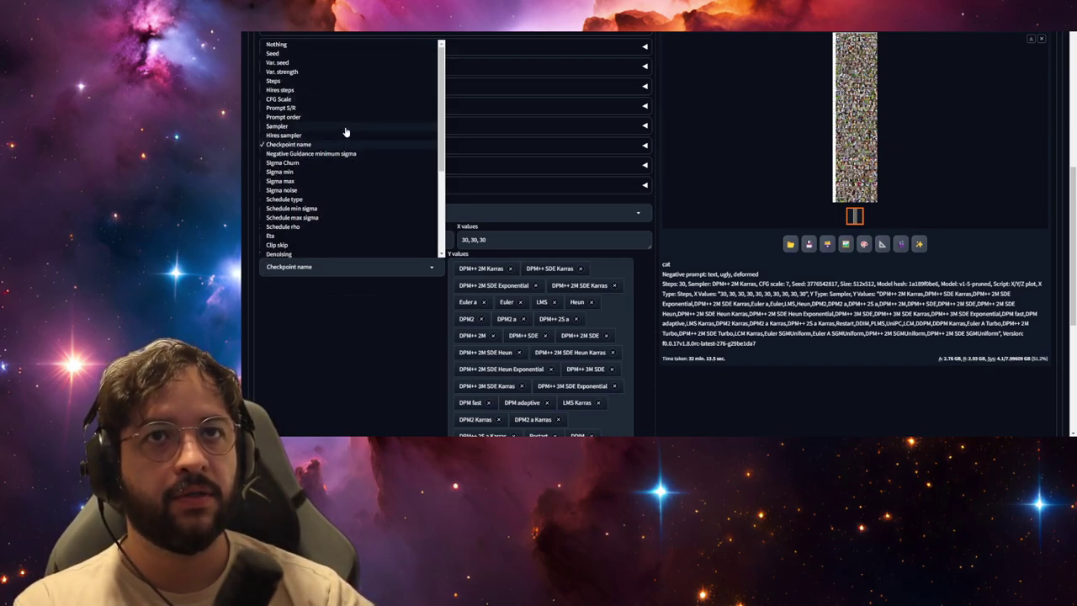
click(345, 126)
Remove every preselected sampler from the plot's Y values, one after another, until the field is empty
click(510, 268)
click(510, 268)
click(509, 269)
click(510, 269)
click(512, 268)
click(511, 268)
click(514, 269)
click(513, 268)
click(513, 269)
click(514, 269)
click(515, 269)
click(515, 269)
click(517, 269)
click(516, 269)
click(546, 270)
click(551, 269)
click(515, 269)
click(515, 269)
click(516, 269)
double_click(466, 270)
double_click(466, 270)
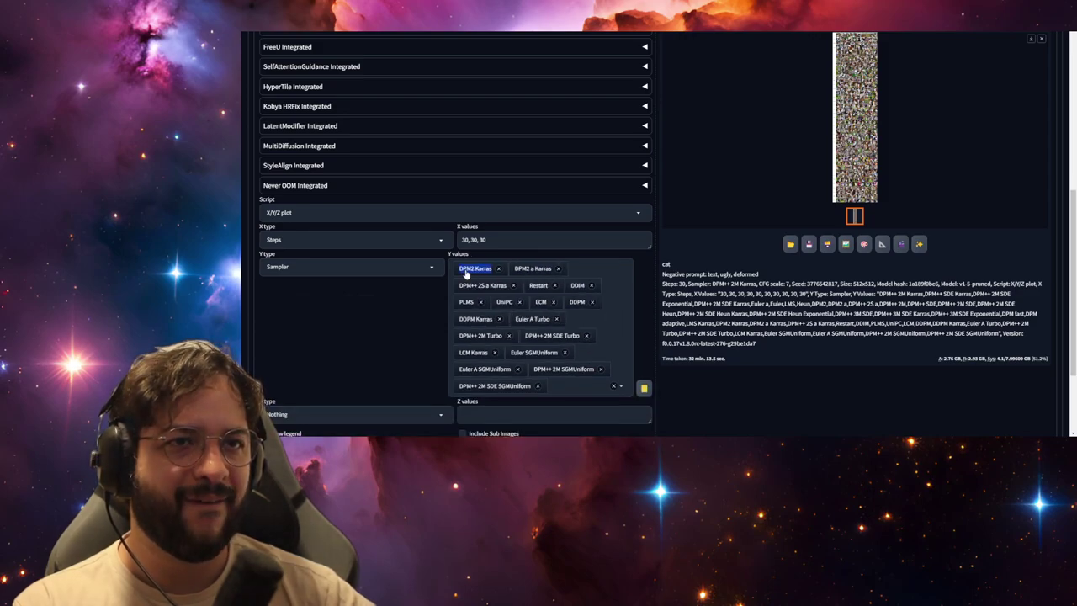
double_click(467, 270)
double_click(467, 270)
double_click(468, 271)
double_click(468, 271)
double_click(469, 271)
double_click(469, 273)
double_click(469, 272)
double_click(471, 271)
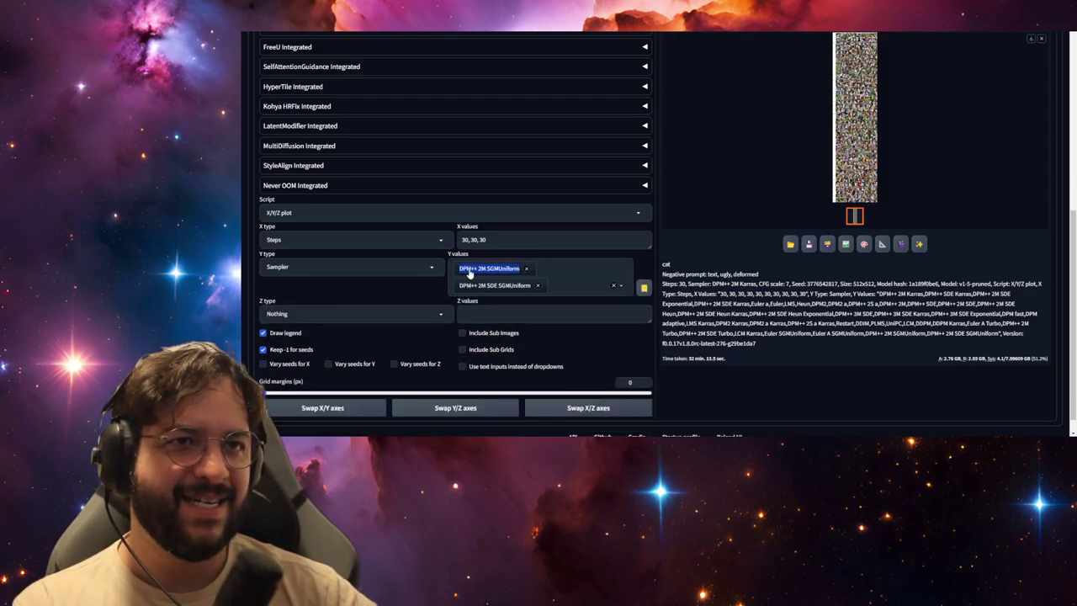
double_click(473, 270)
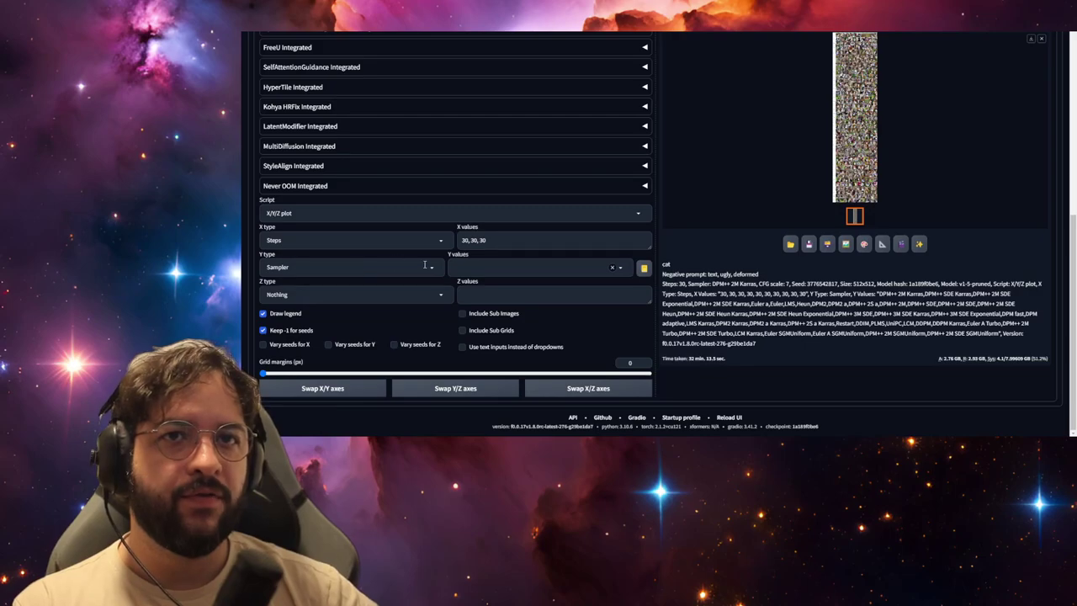
Fill the plot's Y values with all available samplers at once
click(433, 269)
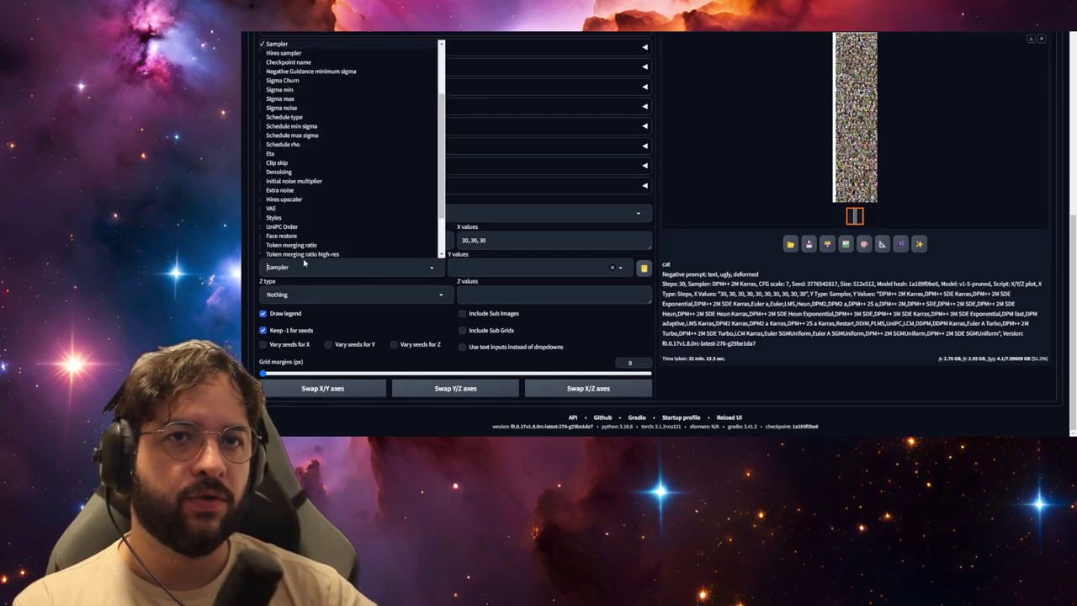
click(620, 269)
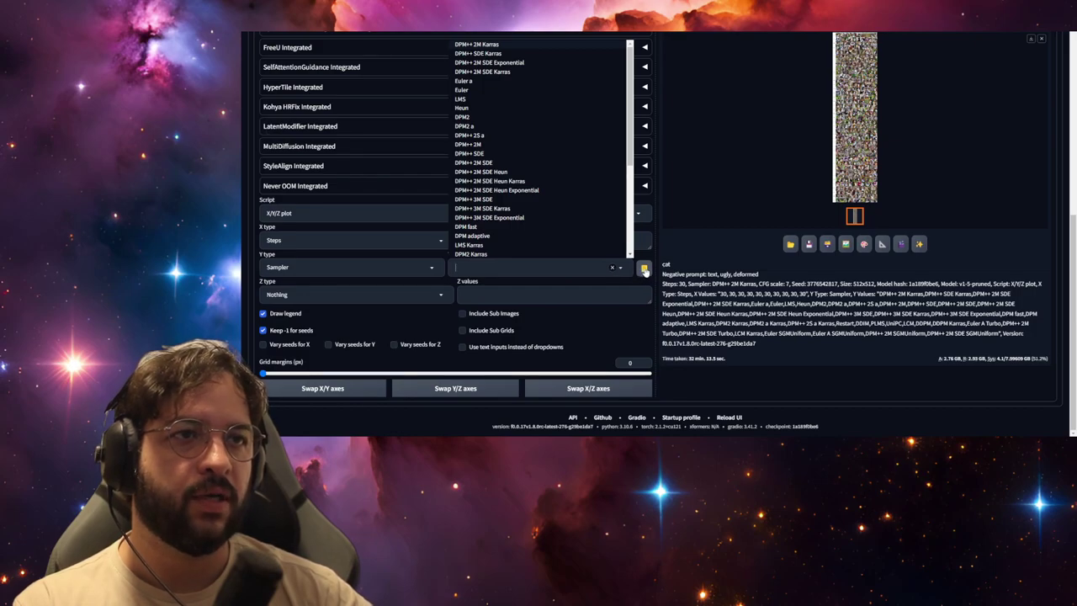
click(643, 269)
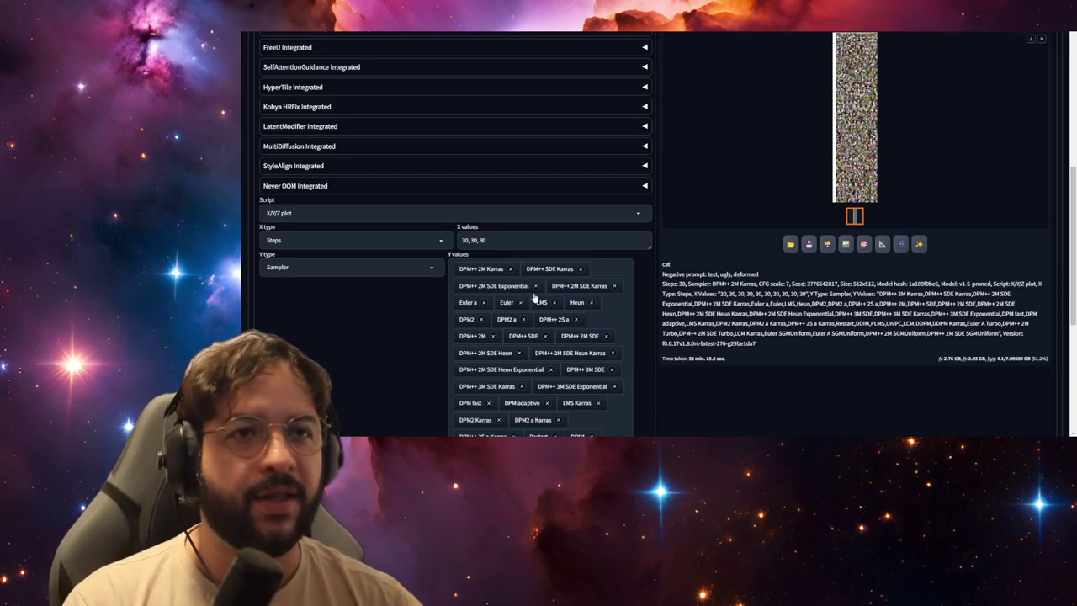
Delete all the automatically filled samplers from the plot's Y values
click(494, 269)
click(494, 270)
click(495, 270)
click(483, 271)
click(484, 269)
click(473, 270)
click(469, 271)
click(468, 271)
click(466, 271)
click(465, 271)
click(464, 274)
click(462, 276)
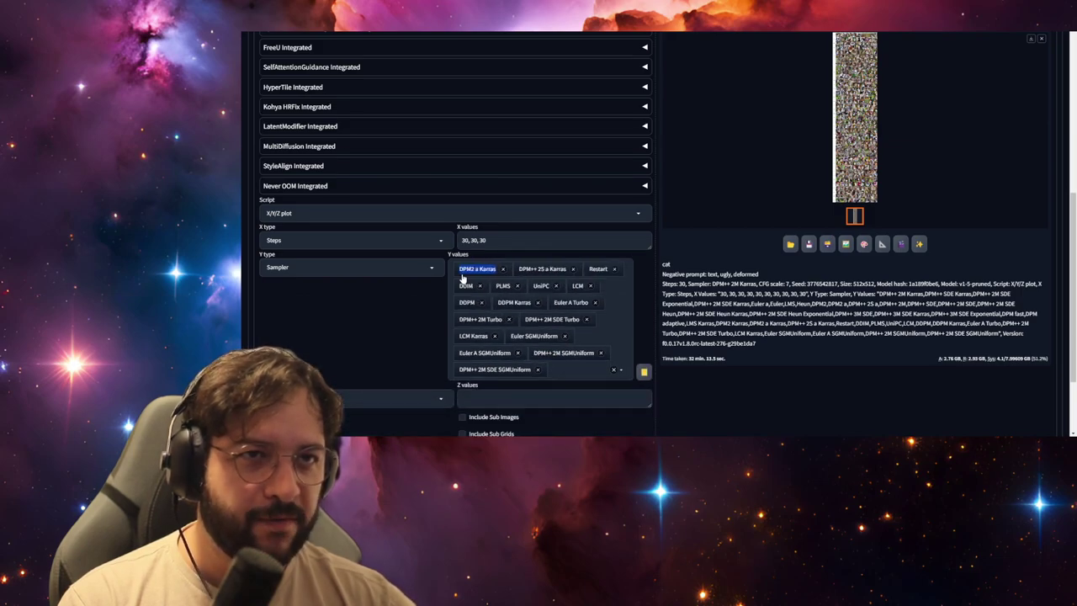
click(462, 276)
click(462, 276)
click(461, 276)
click(462, 276)
click(462, 276)
click(462, 276)
click(463, 275)
click(463, 276)
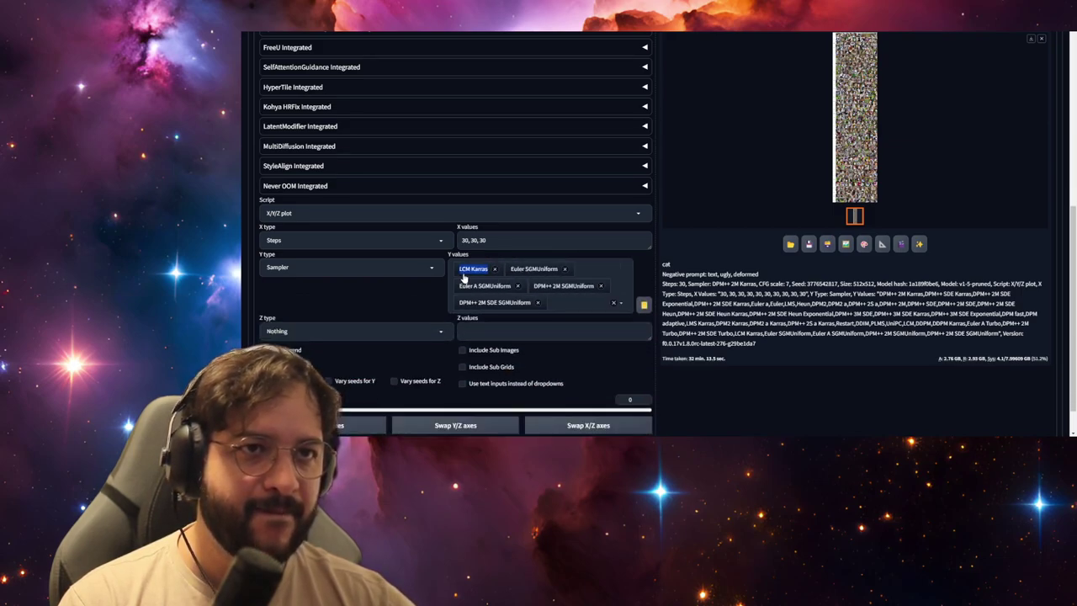
click(463, 277)
click(463, 277)
click(464, 277)
click(466, 278)
click(468, 280)
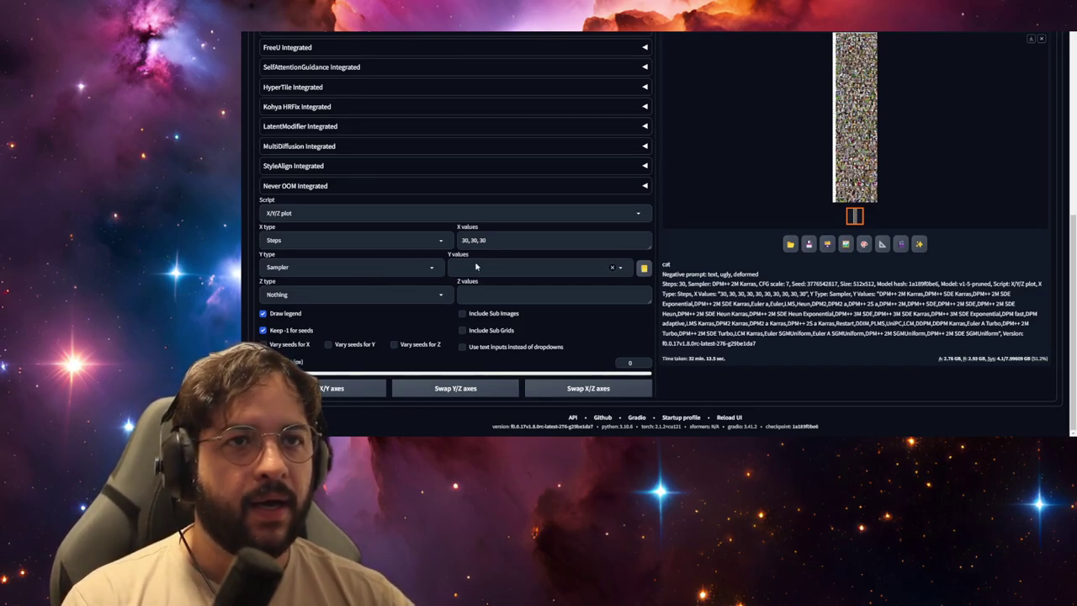
Add Euler, DPM++ 2M, DPM++ 3M SDE and DDIM to the plot's Y values
click(619, 269)
scroll(553, 206, up, 3)
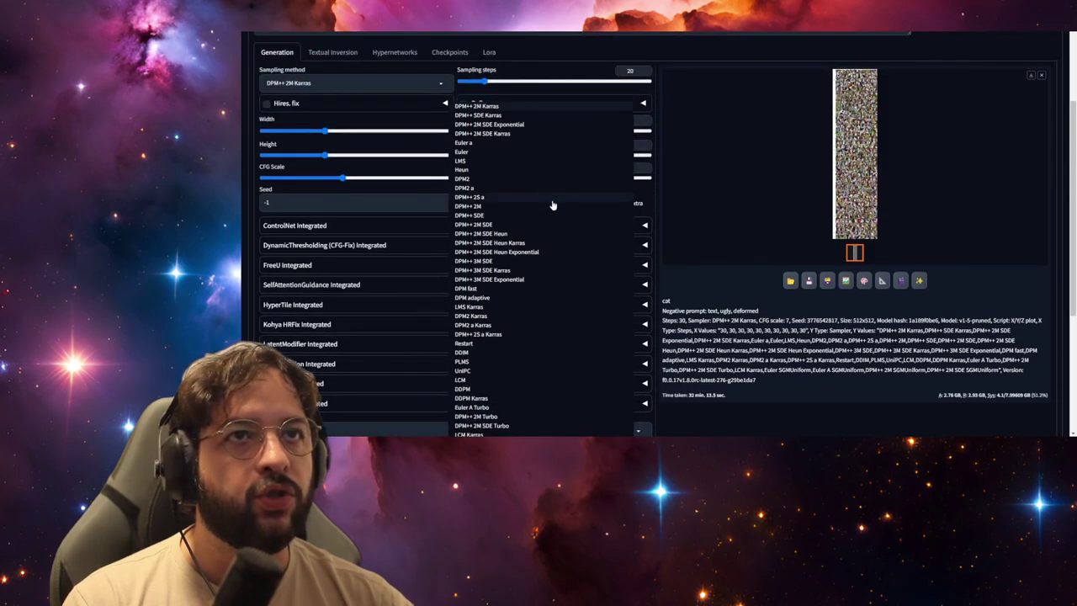
click(510, 152)
mouse_move(572, 434)
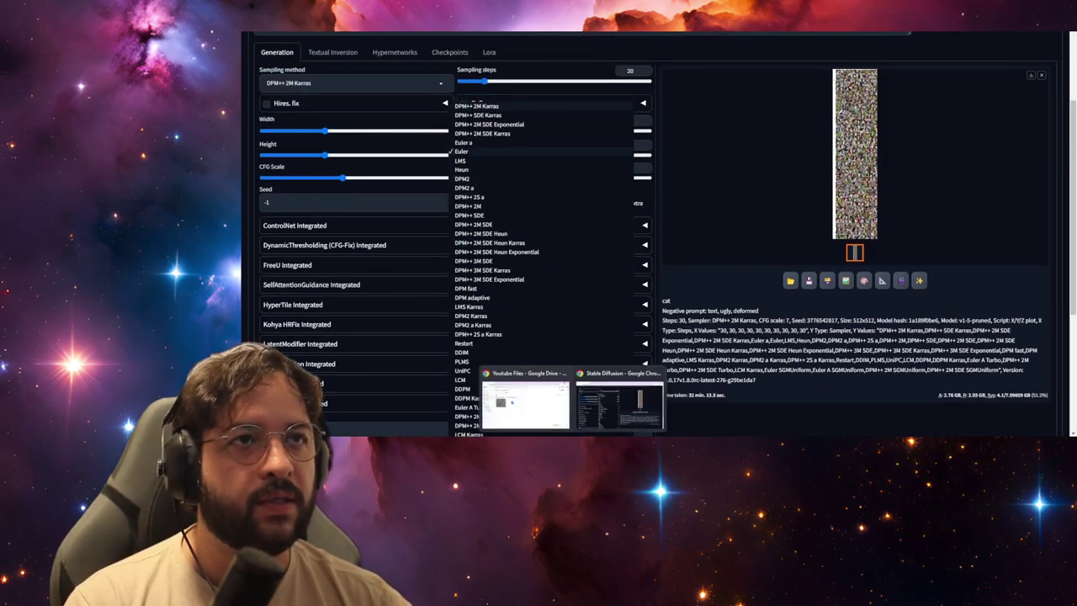
scroll(548, 236, down, 1)
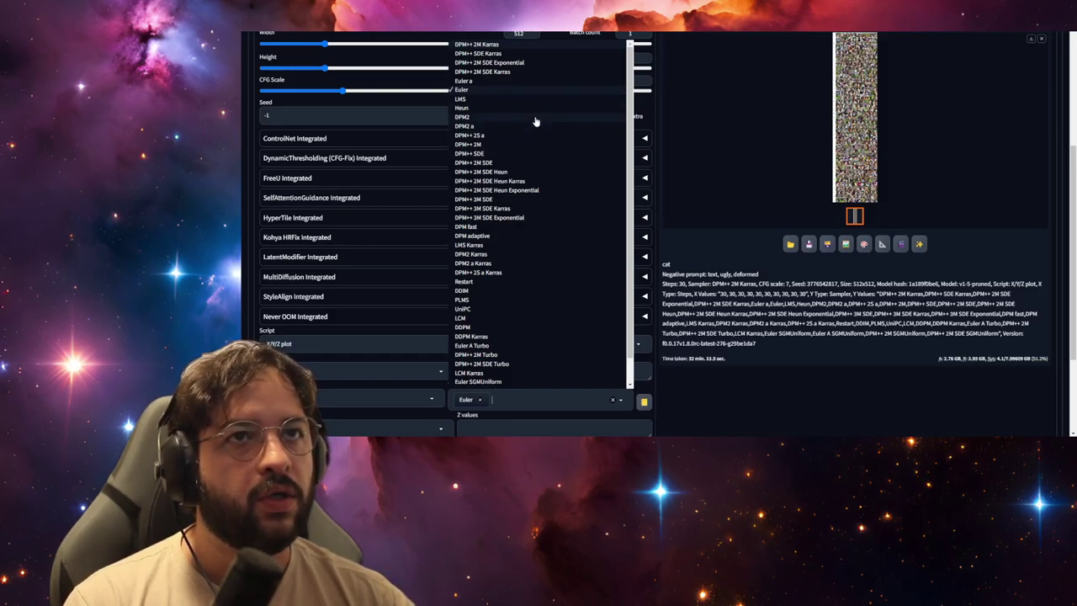
click(536, 146)
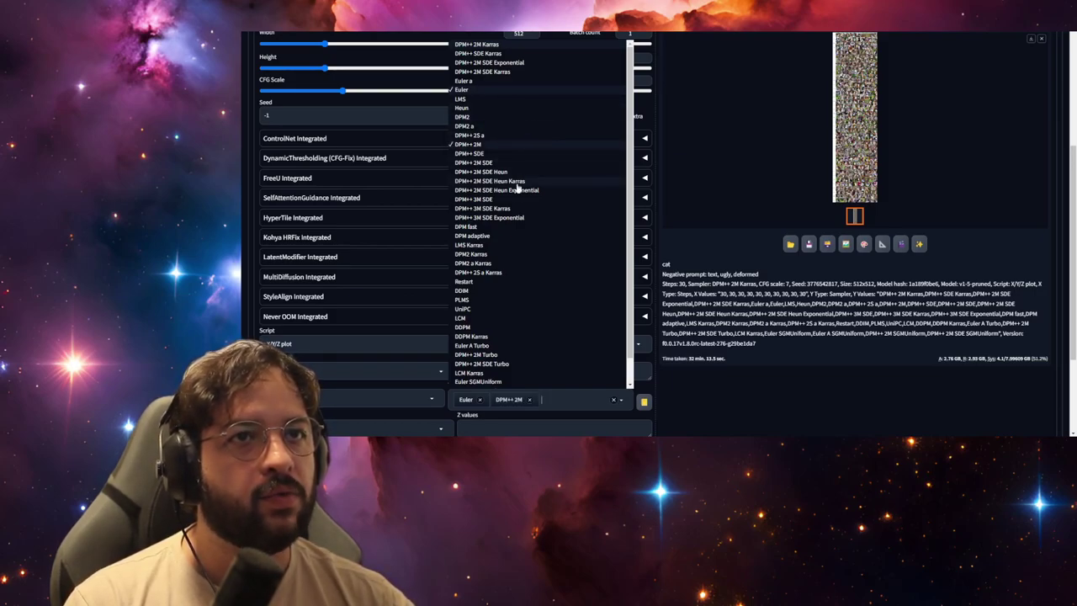
click(515, 201)
click(481, 292)
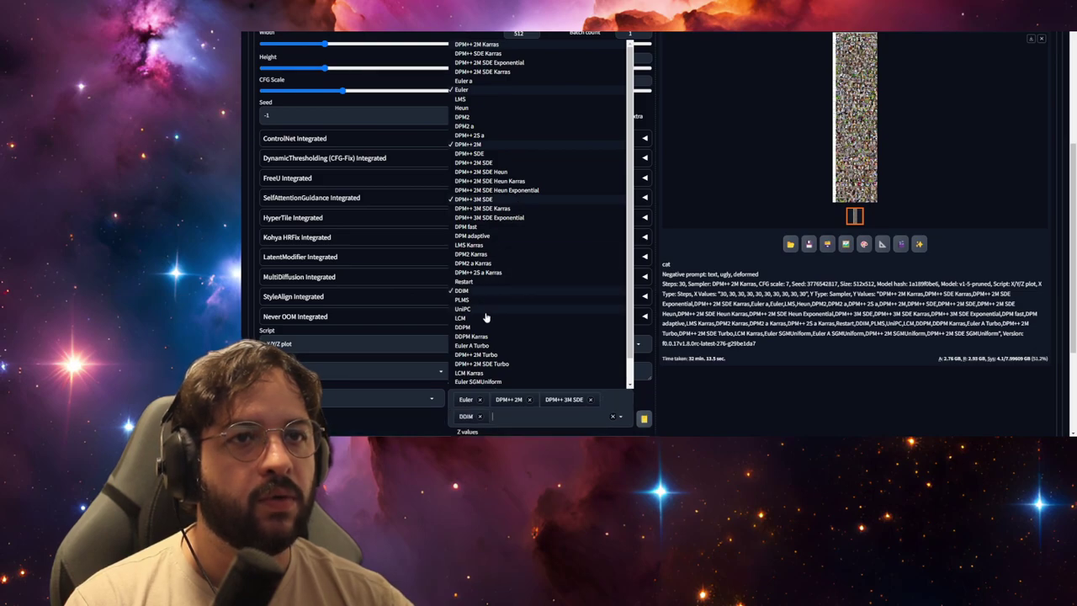
Add Euler SGMUniform, LCM and DDPM to the plot's Y values and close the sampler list
scroll(488, 310, down, 1)
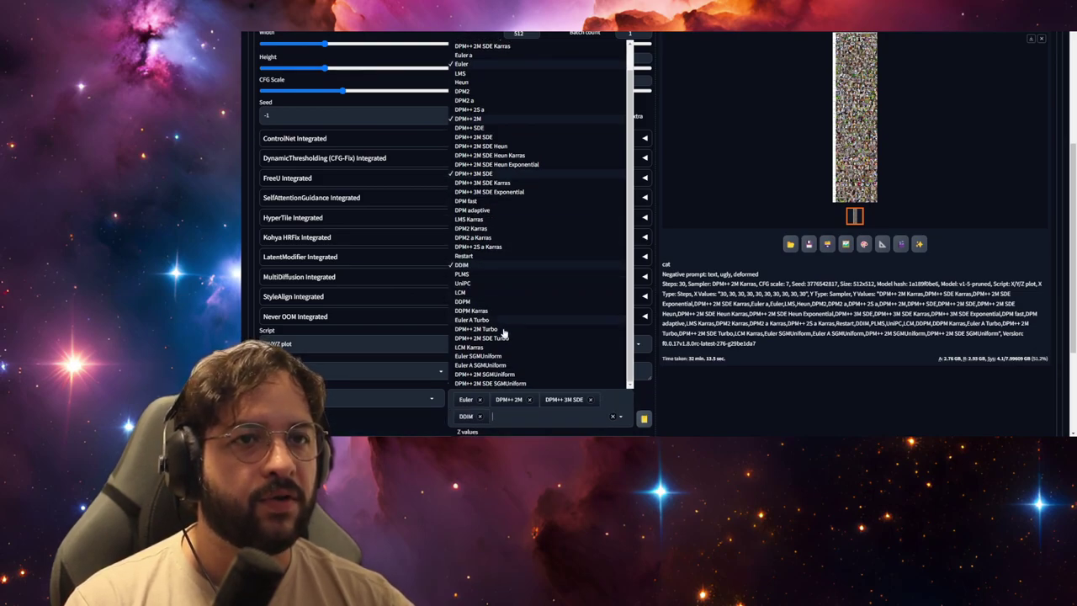
click(514, 356)
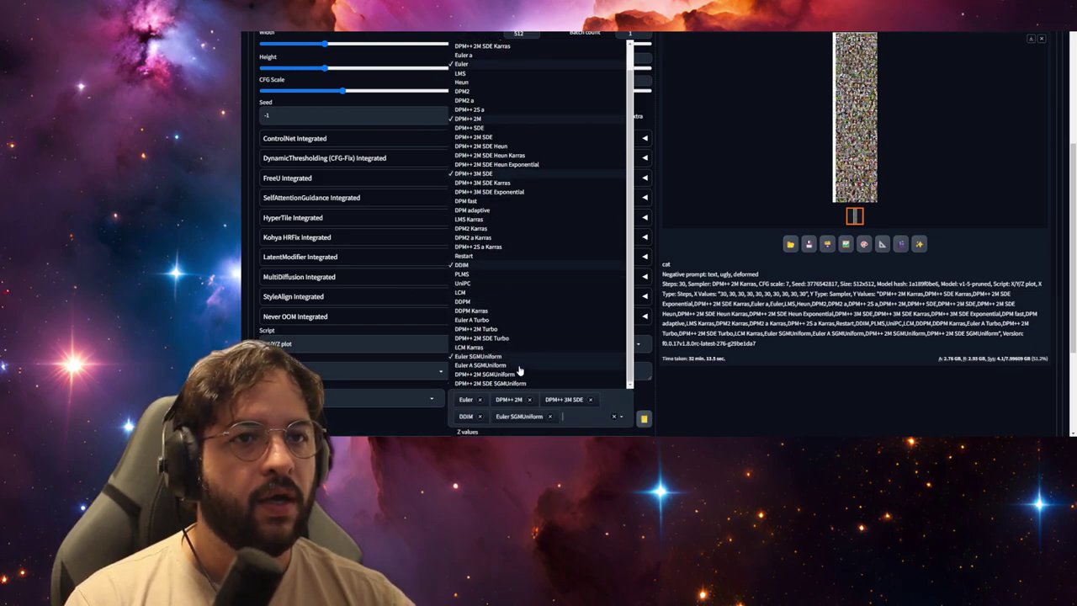
click(510, 293)
click(517, 301)
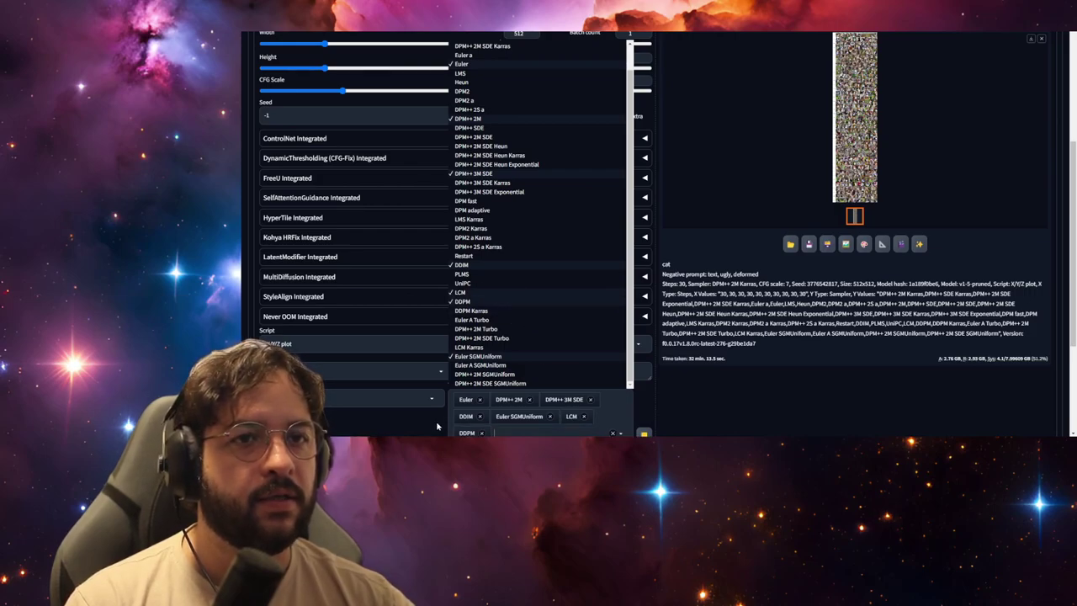
click(440, 426)
scroll(362, 336, down, 1)
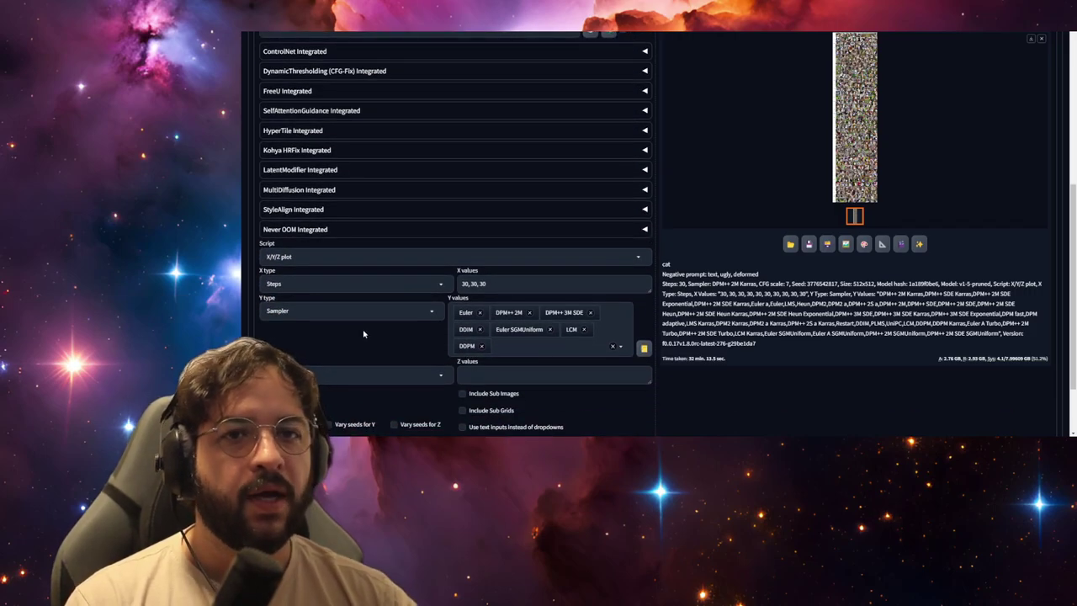
scroll(360, 336, down, 1)
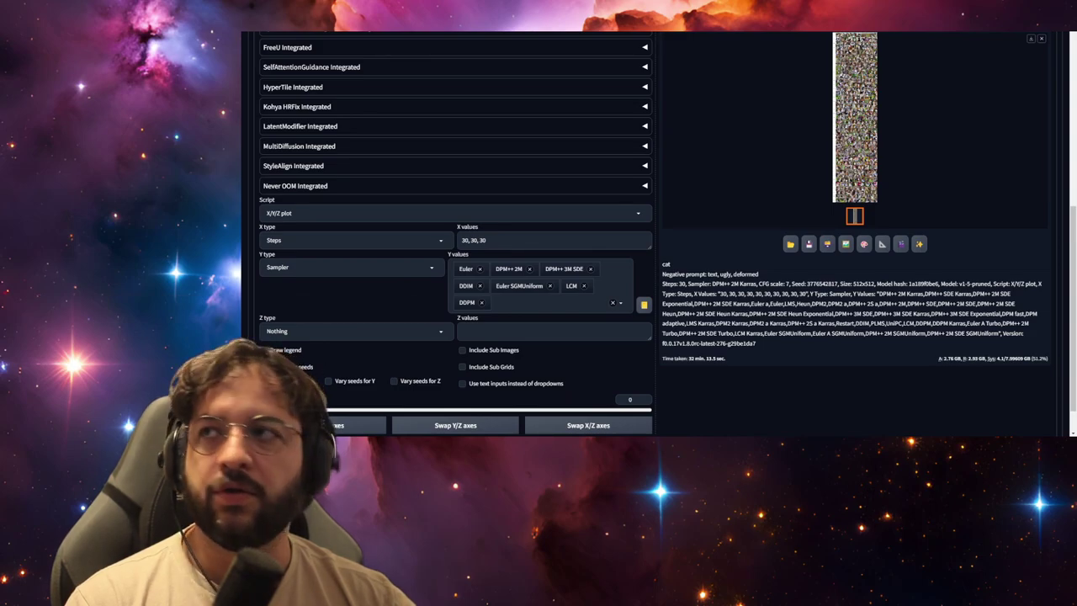
Start generating the X/Y/Z plot for the cat prompt with the chosen samplers
click(270, 370)
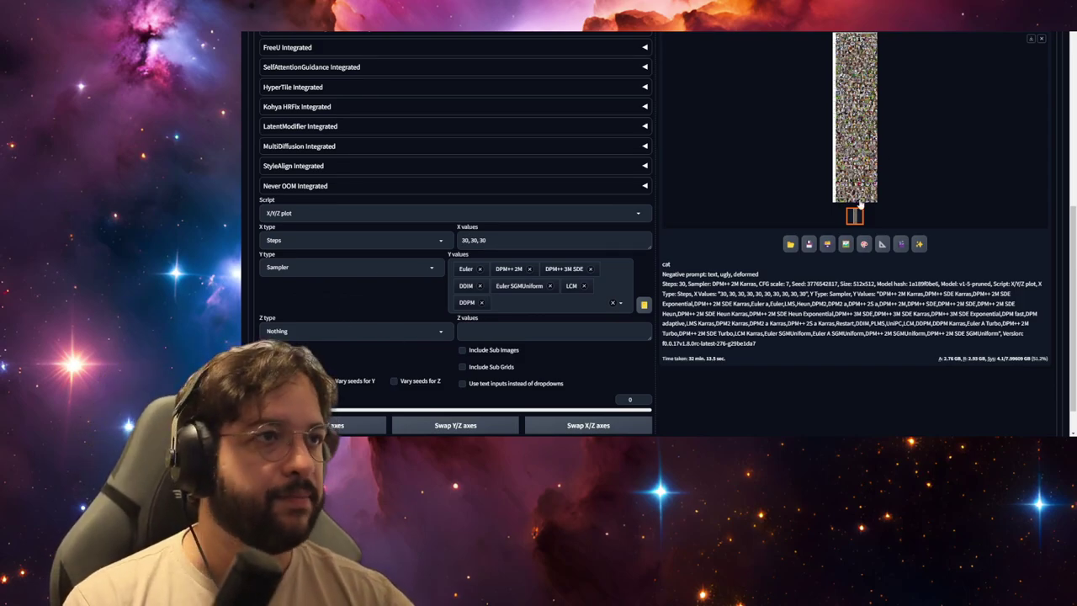
scroll(926, 173, up, 10)
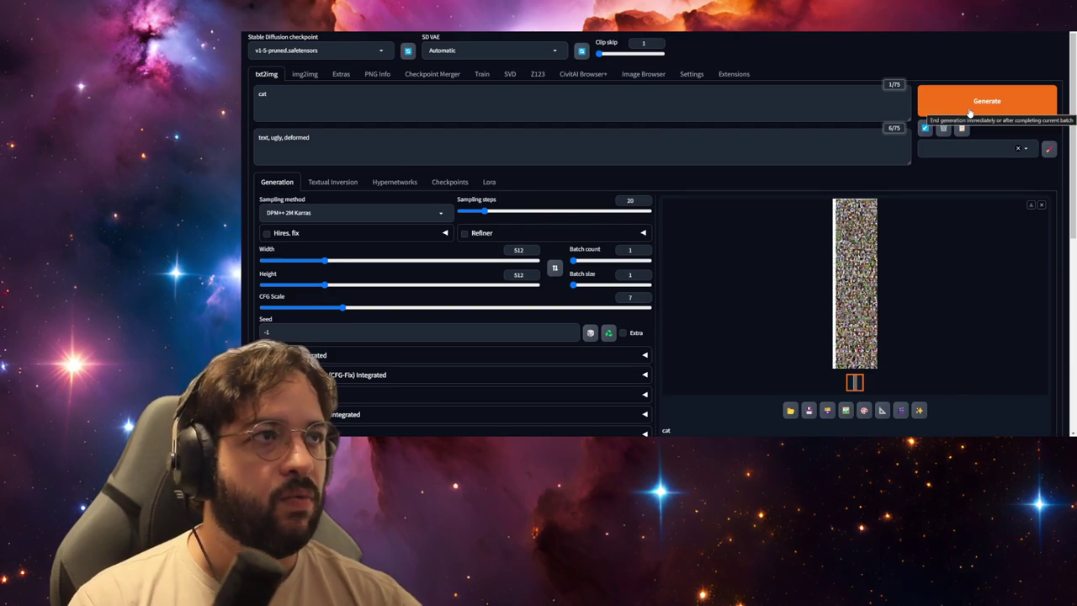
scroll(527, 350, down, 3)
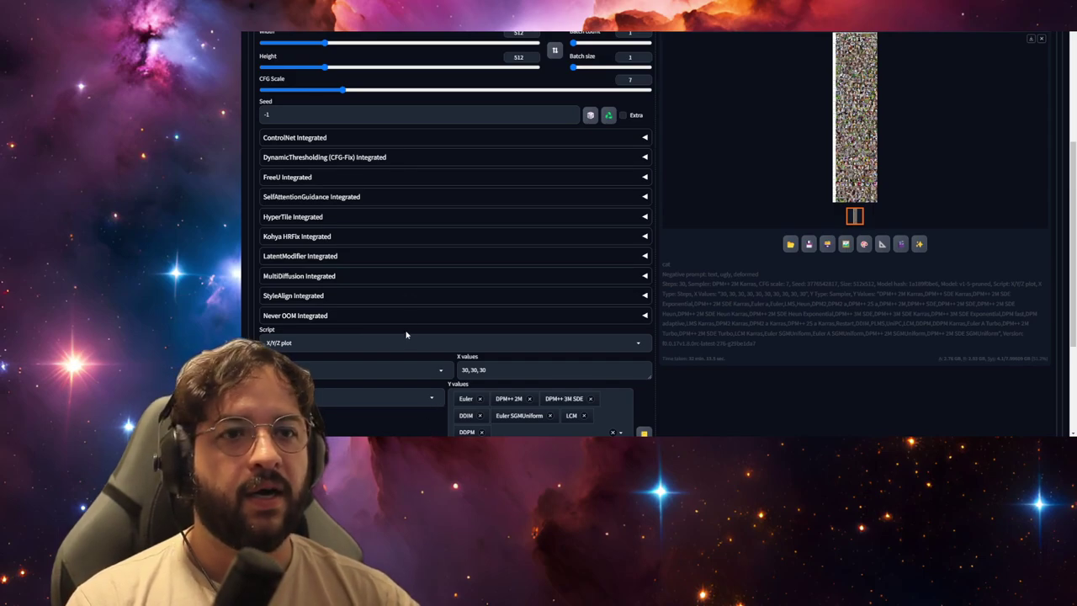
scroll(406, 335, up, 3)
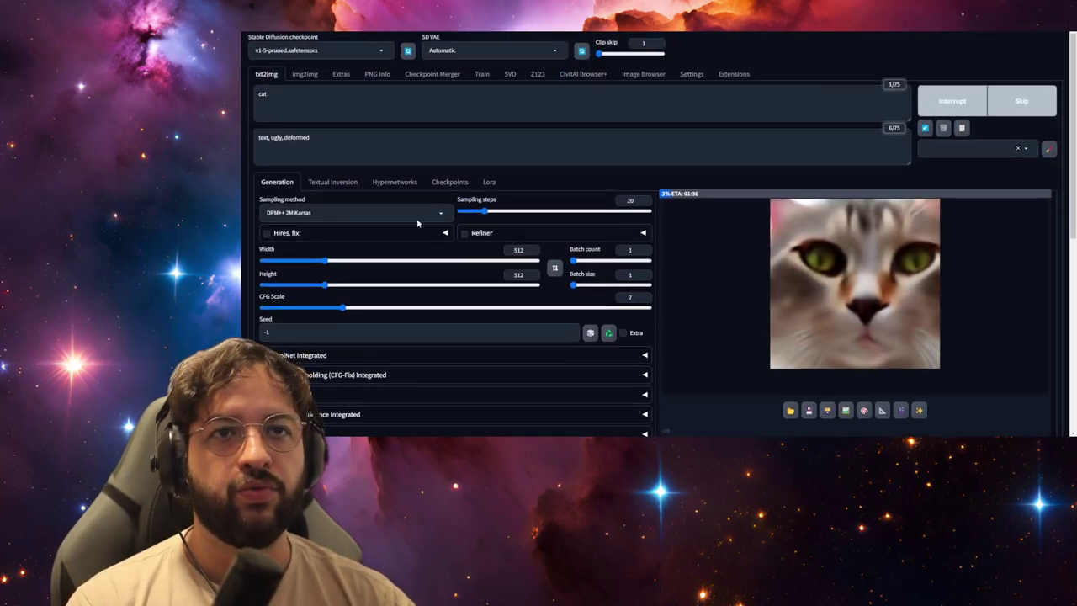
Look through the available sampling methods while the plot generates, keeping DPM++ 2M Karras selected
click(417, 217)
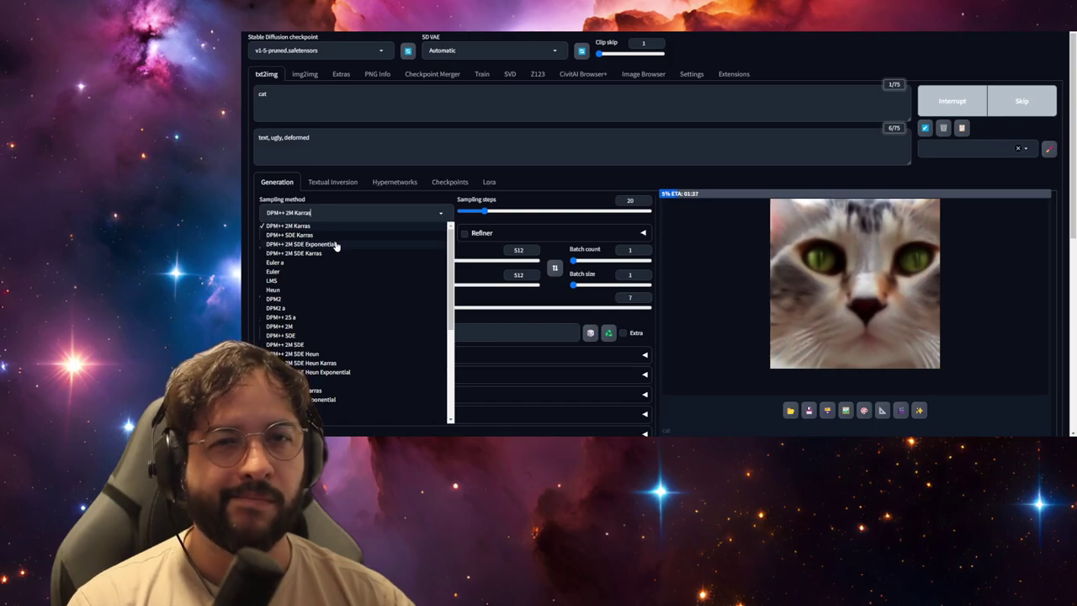
scroll(335, 245, down, 3)
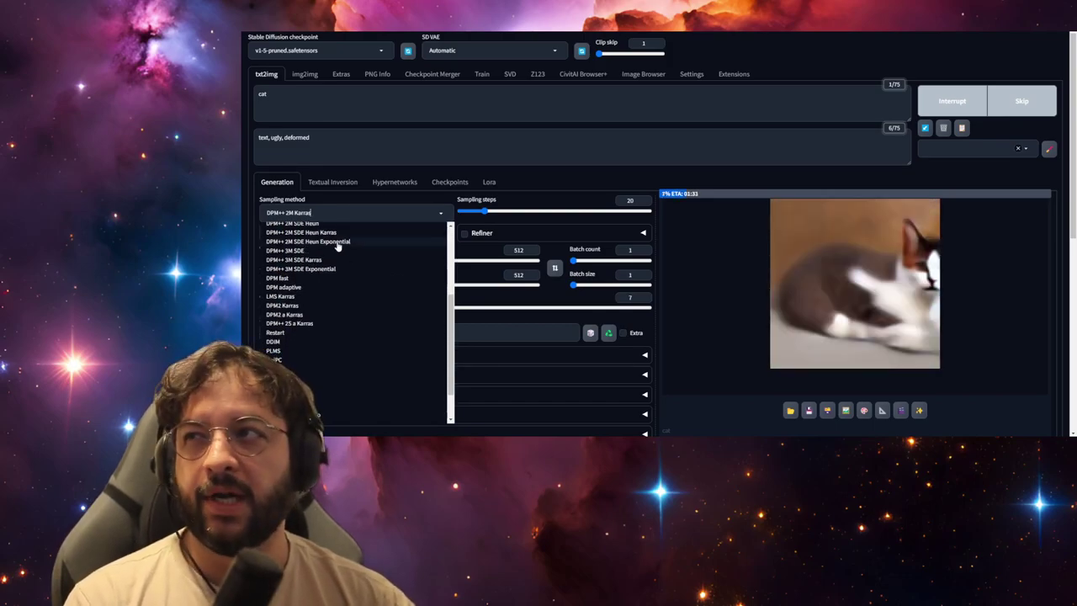
scroll(403, 281, down, 2)
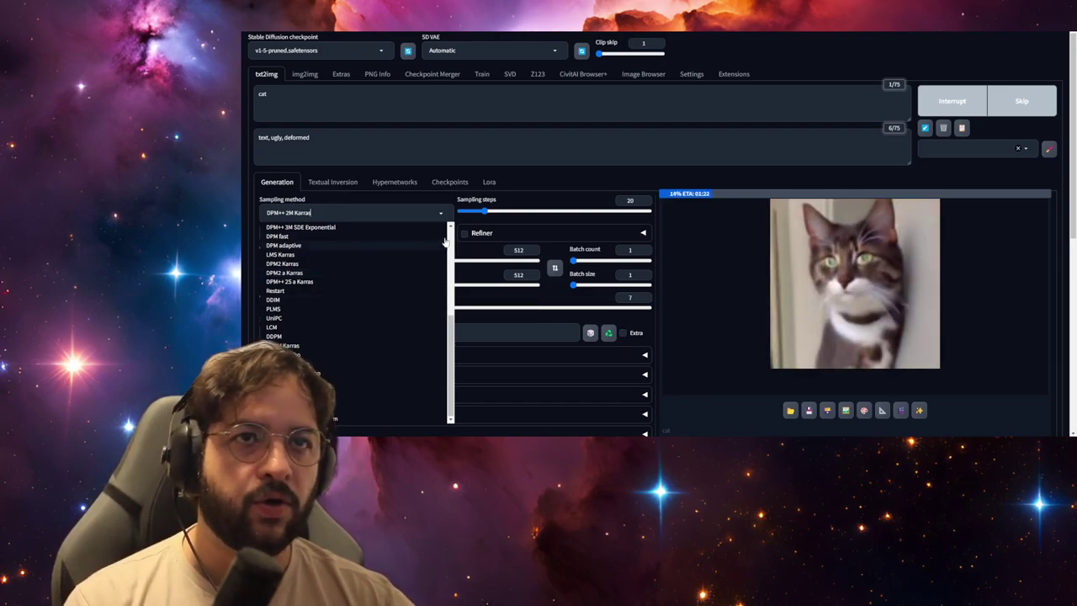
click(652, 147)
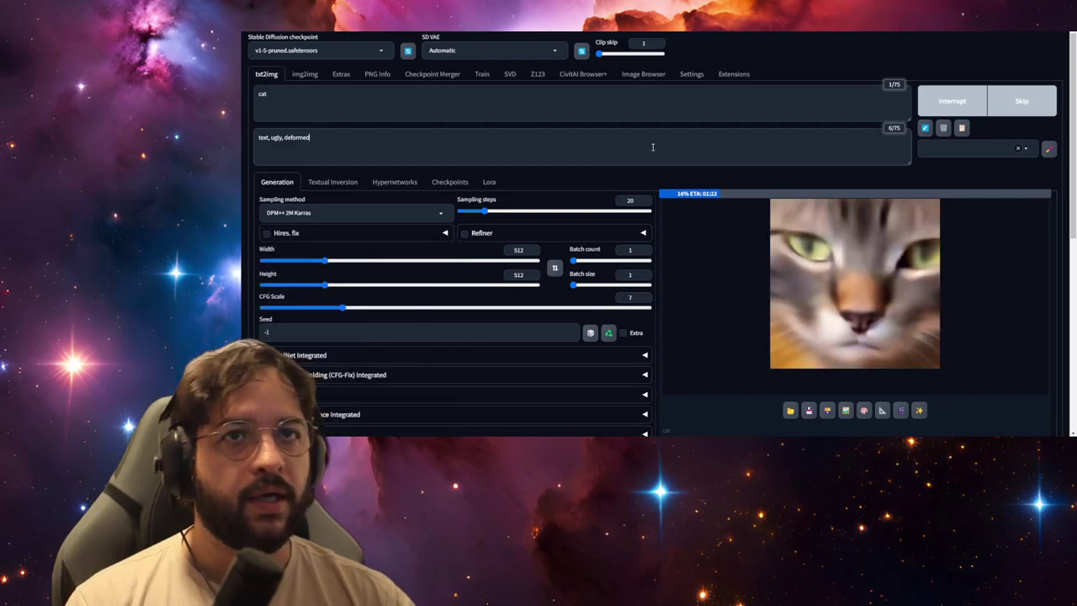
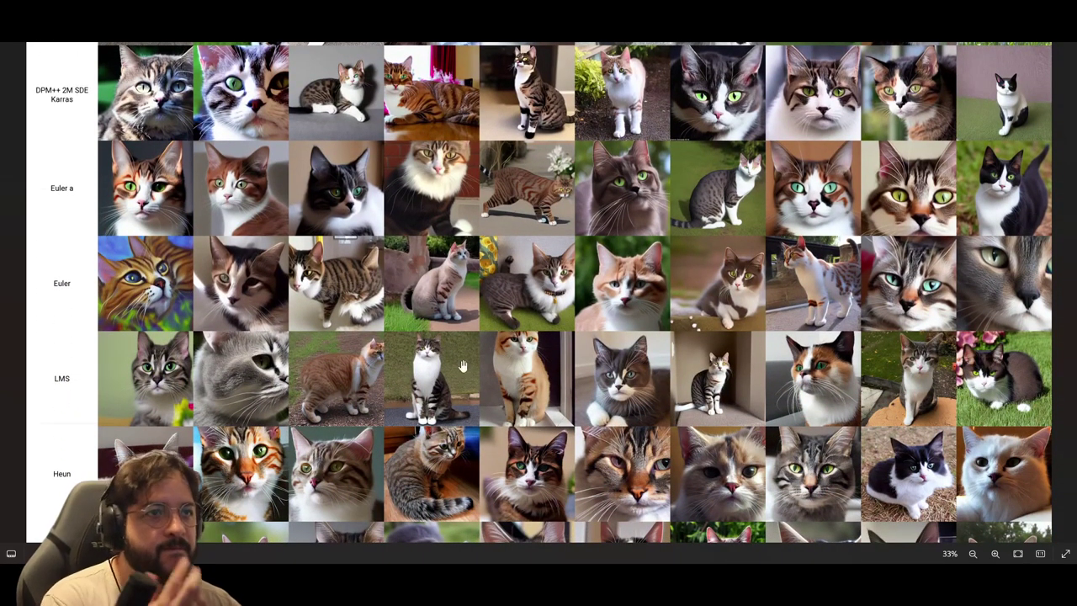
In the image viewer, compare the cat images in the full sampler grid row by row, from Euler a down to LMS Karras
scroll(476, 391, down, 2)
scroll(542, 417, down, 4)
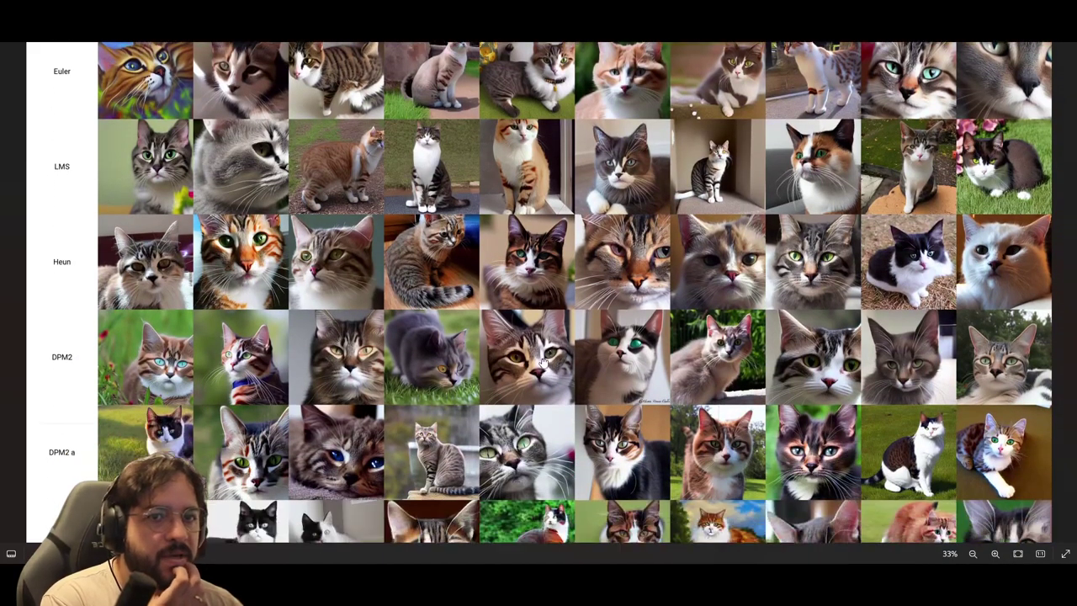
scroll(528, 291, down, 2)
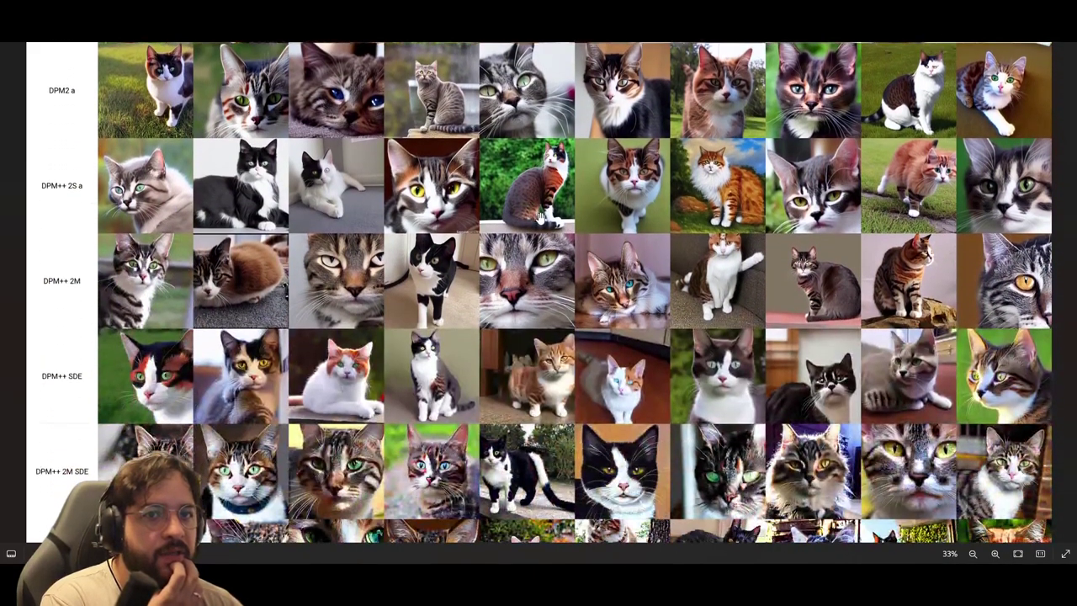
scroll(522, 297, down, 1)
scroll(522, 296, down, 2)
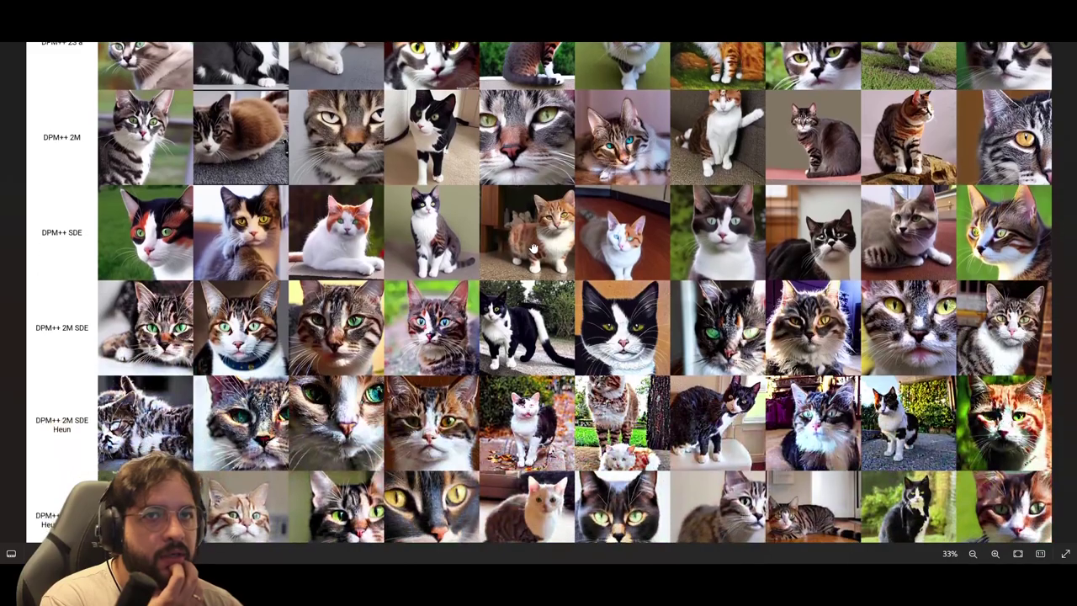
scroll(551, 181, down, 1)
scroll(459, 402, down, 2)
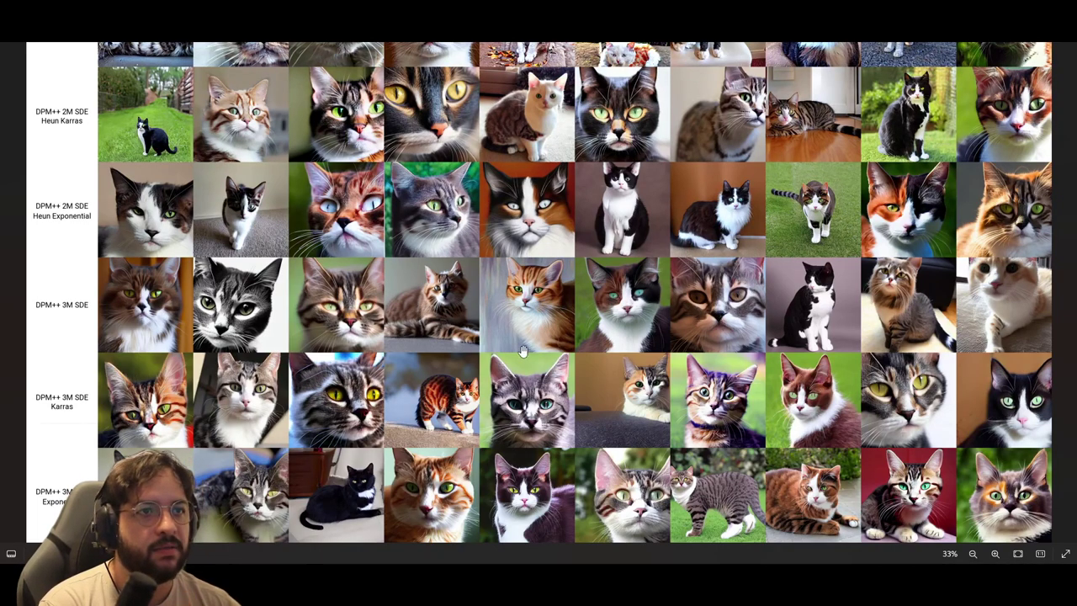
scroll(599, 378, down, 2)
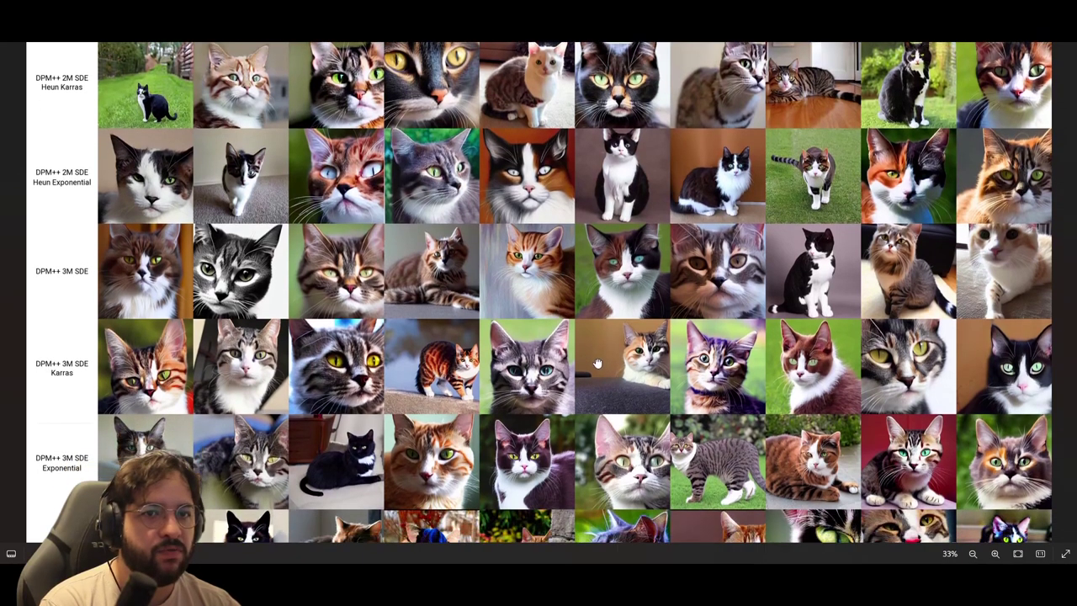
scroll(597, 365, down, 3)
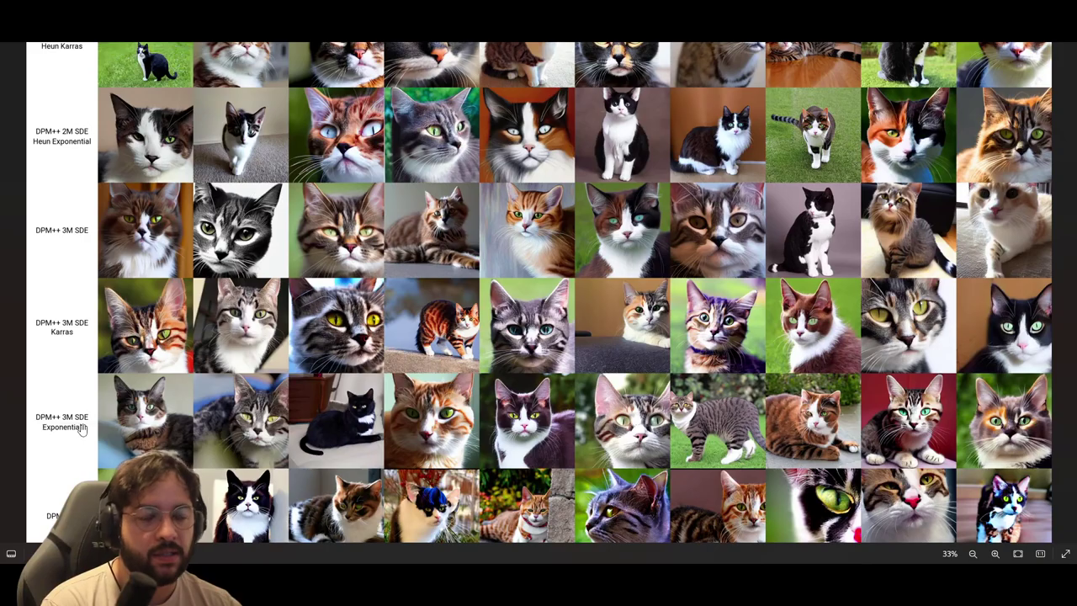
drag(589, 428, 597, 209)
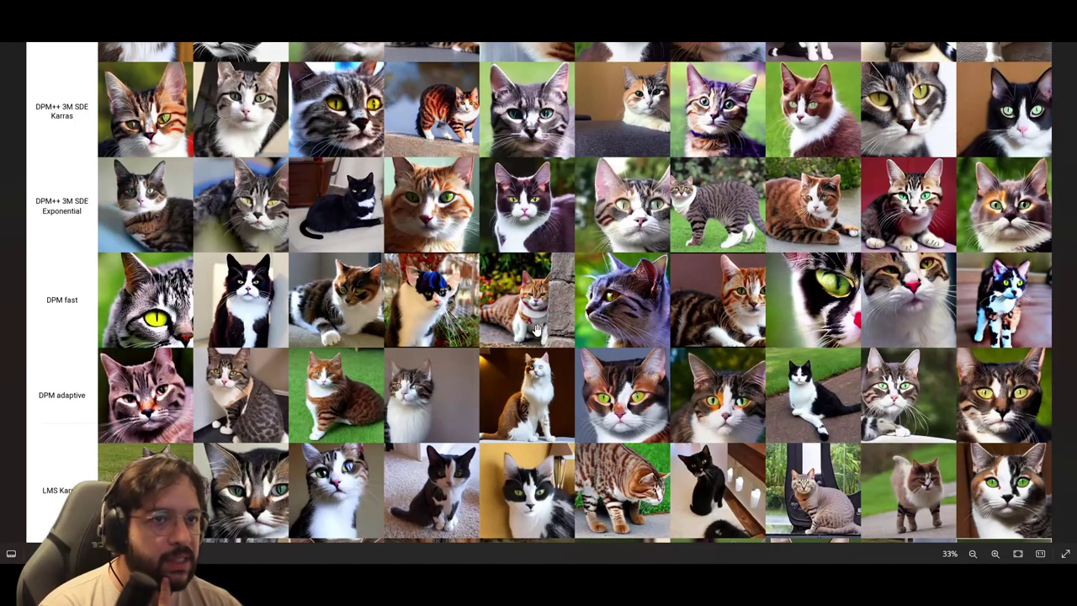
Compare the cat images in the grid's remaining sampler rows, from DPM2 Karras down to the SGMUniform samplers
drag(537, 330, 540, 118)
drag(598, 356, 615, 157)
drag(661, 389, 660, 193)
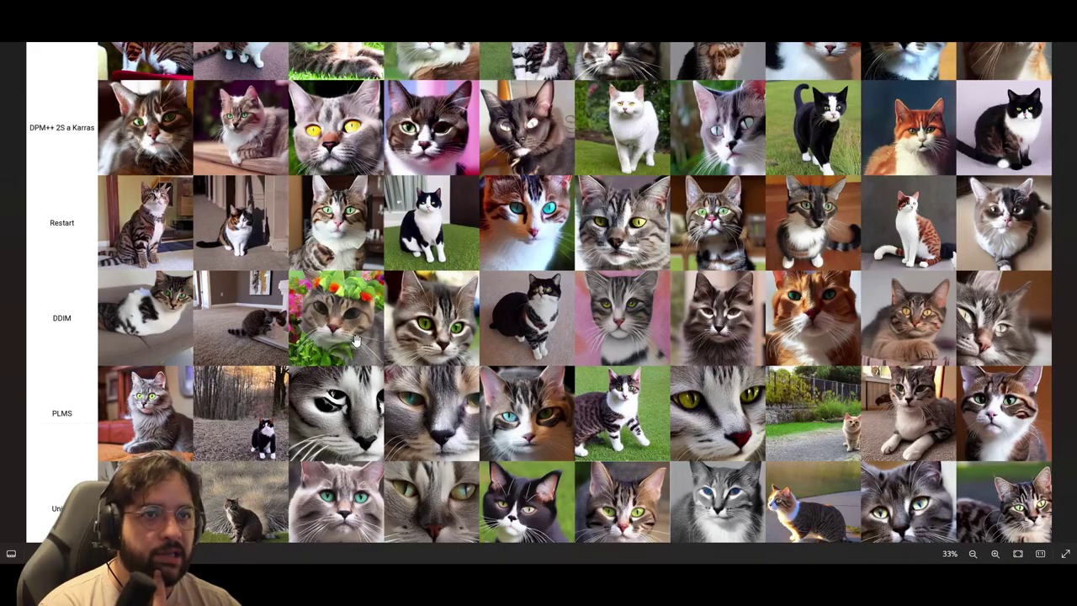
scroll(358, 334, down, 3)
scroll(486, 190, down, 1)
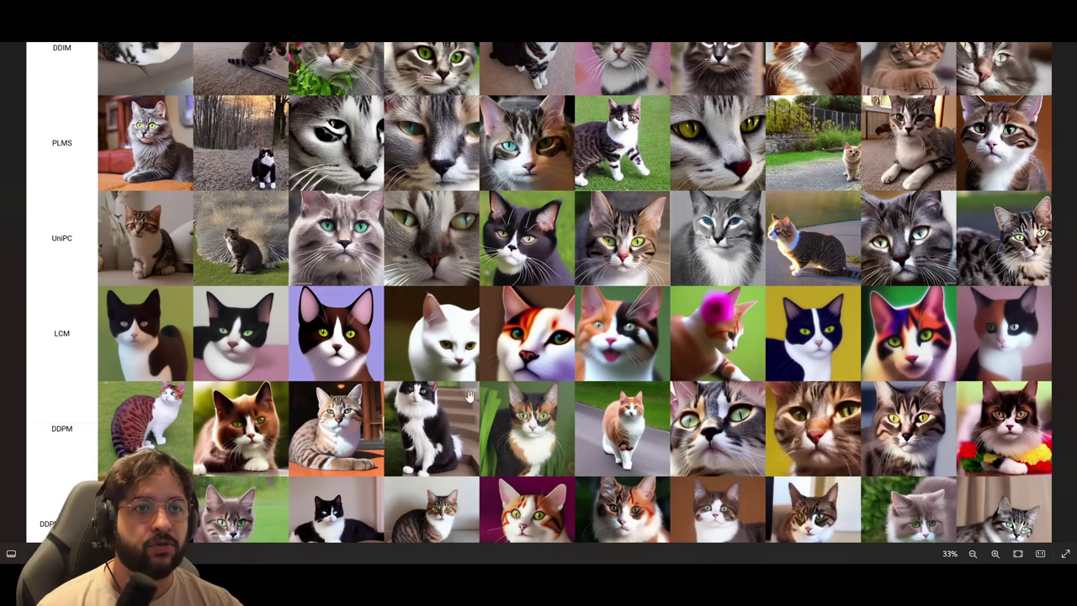
scroll(628, 414, down, 3)
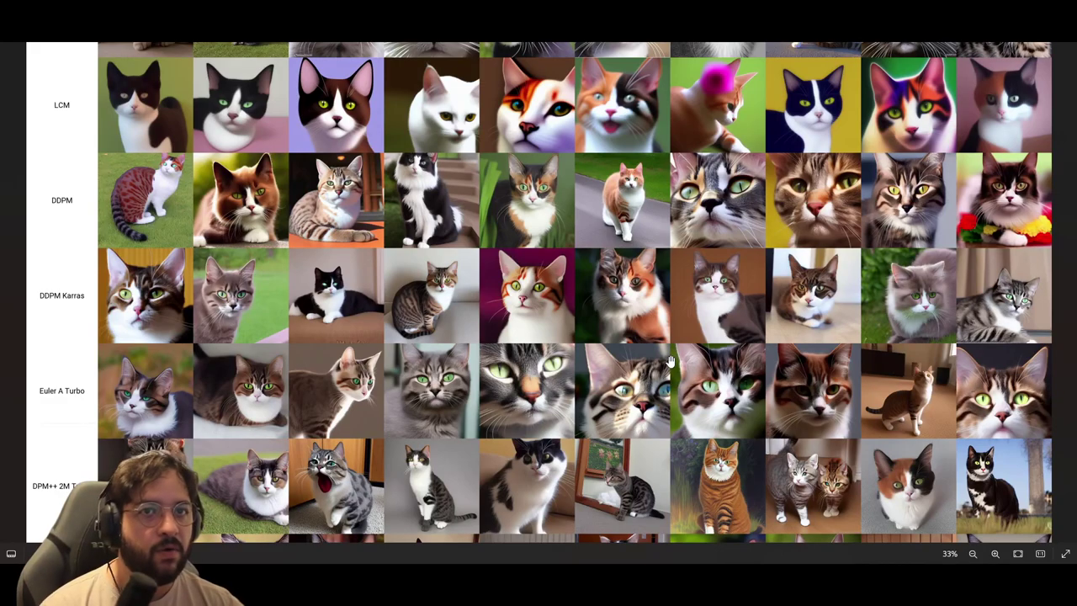
scroll(664, 438, down, 5)
scroll(713, 221, down, 1)
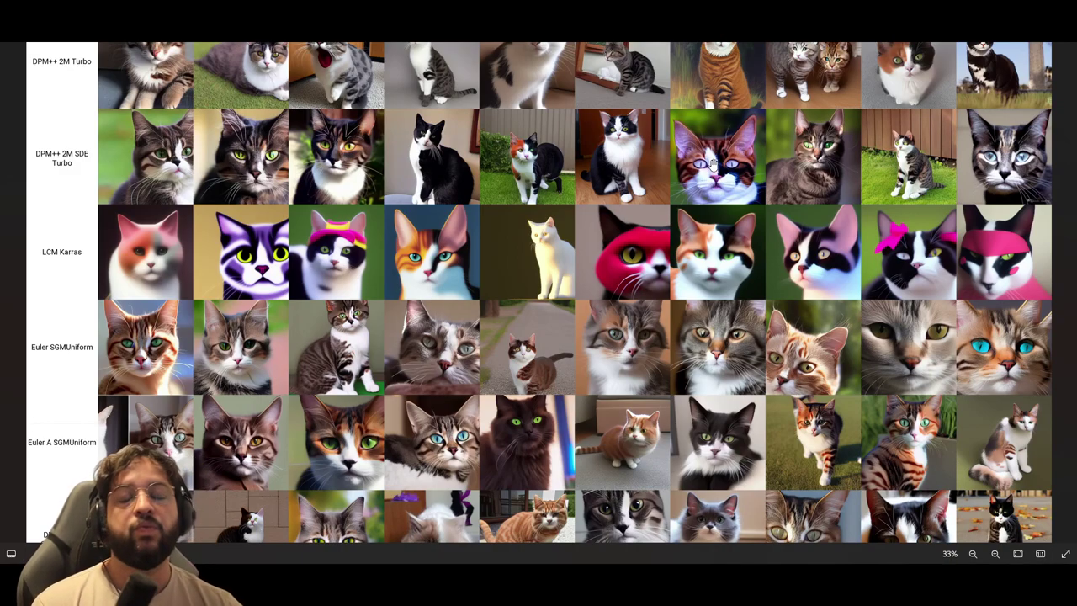
scroll(581, 336, down, 1)
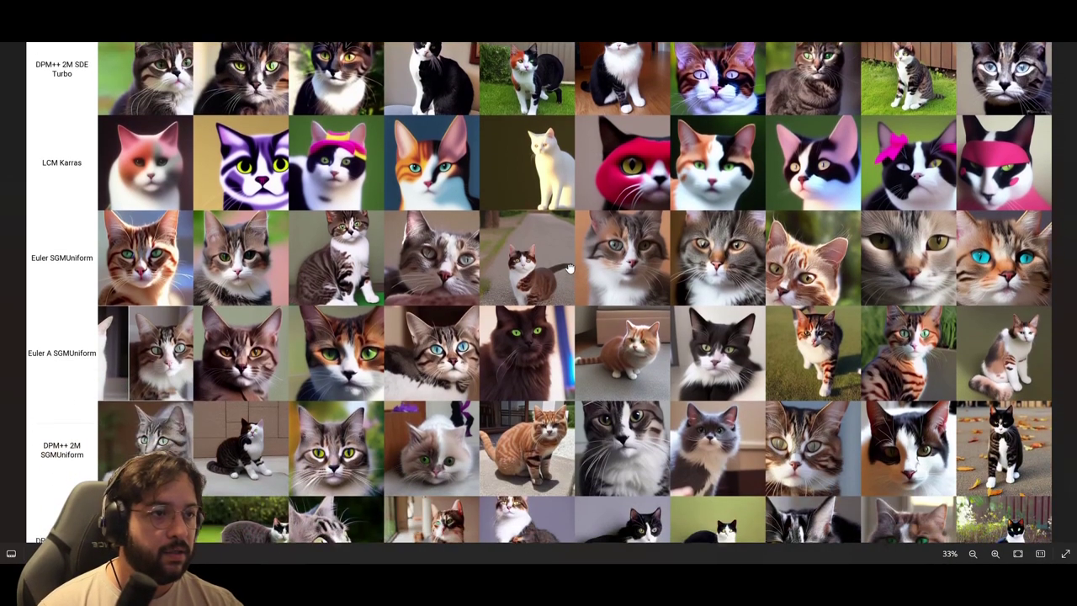
scroll(570, 276, down, 1)
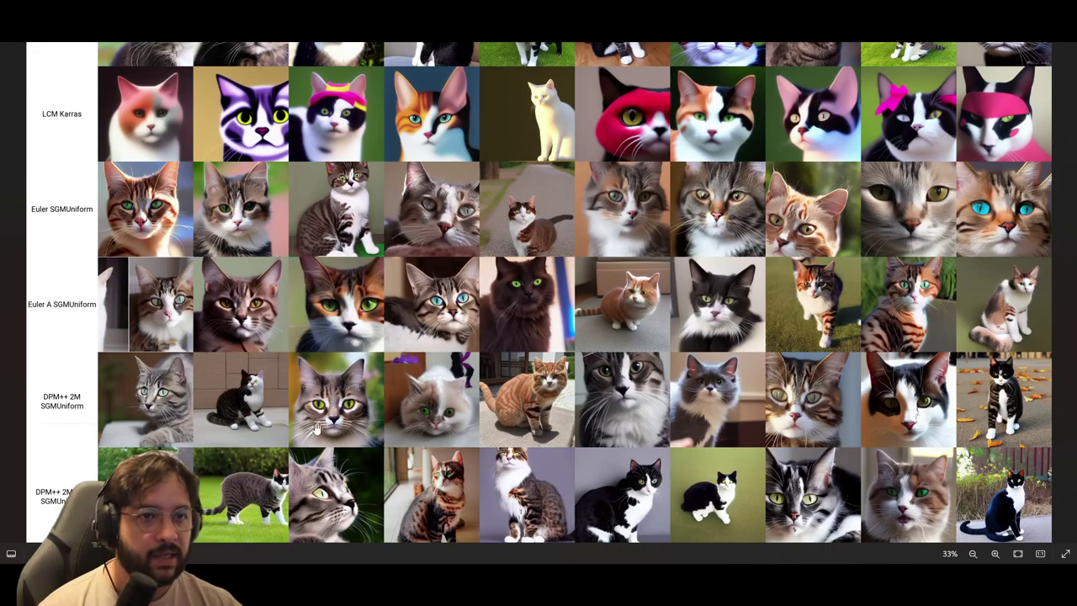
Recheck the grid rows from the SGMUniform samplers back up through LCM Karras, the Turbo samplers, DDPM and LCM to Restart
scroll(291, 144, up, 1)
scroll(293, 166, down, 1)
scroll(304, 149, up, 2)
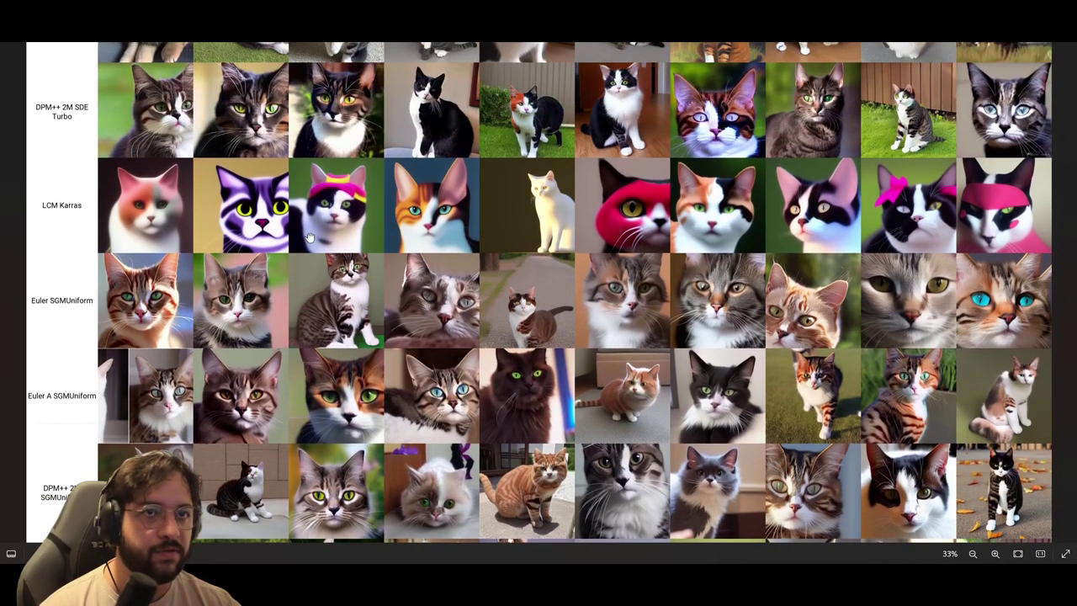
scroll(320, 185, up, 3)
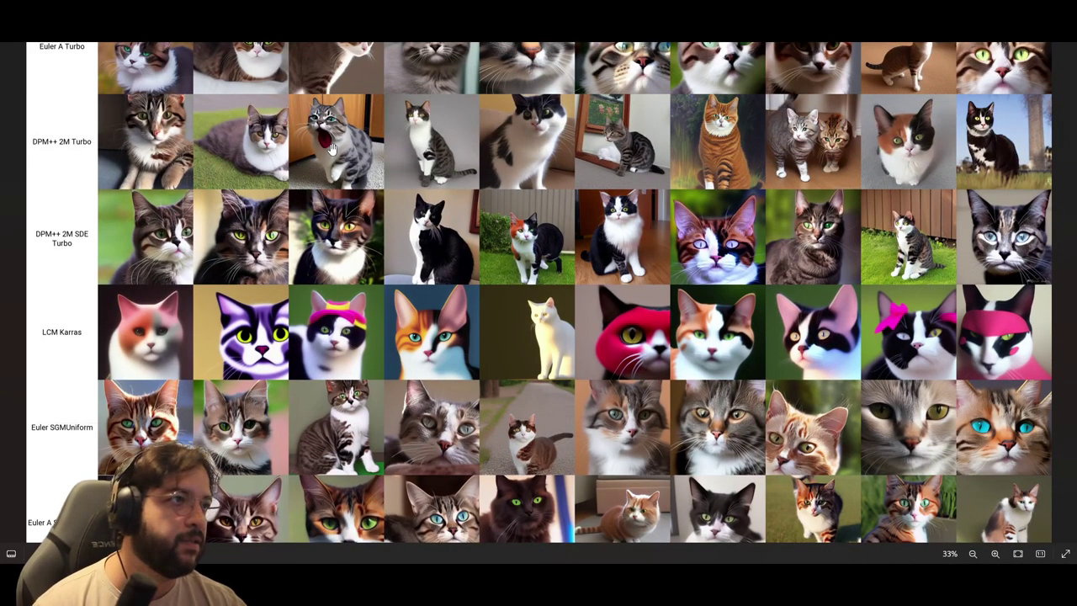
scroll(367, 195, up, 3)
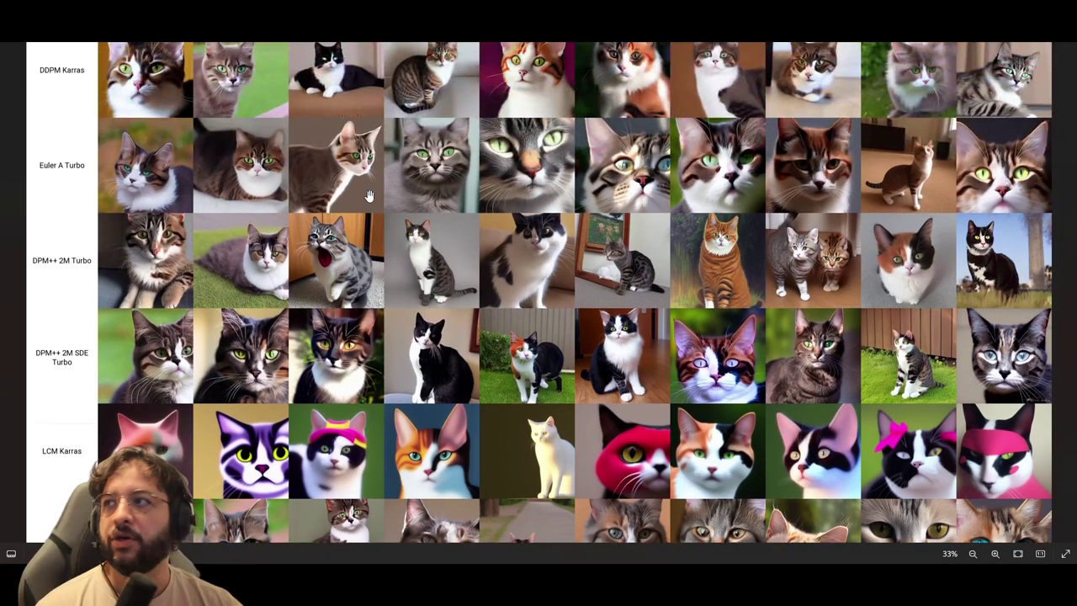
scroll(366, 192, up, 4)
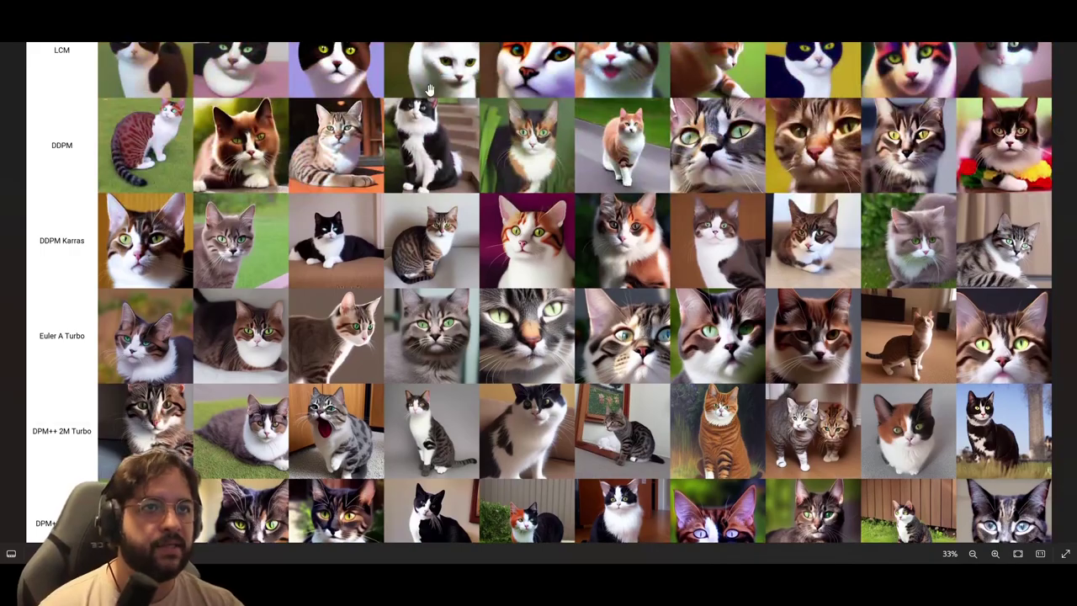
scroll(483, 185, up, 4)
scroll(484, 185, up, 5)
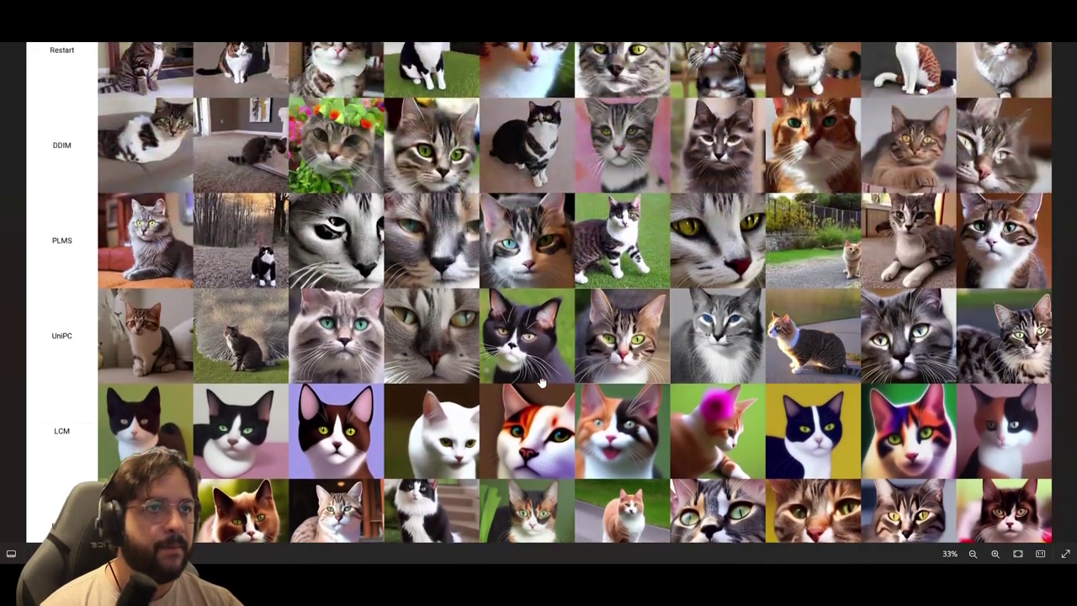
scroll(347, 175, up, 5)
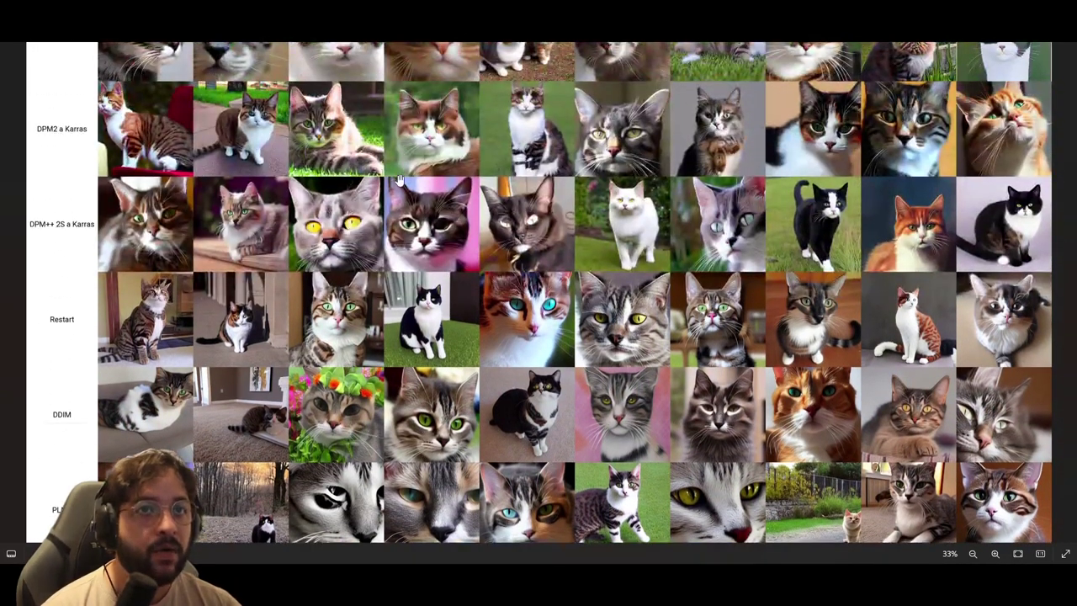
Review the upper grid rows again, from DPM2 a Karras up through the DPM++ 3M SDE samplers to Euler a and DPM++ 2M SDE Karras
scroll(391, 137, up, 3)
scroll(414, 267, up, 1)
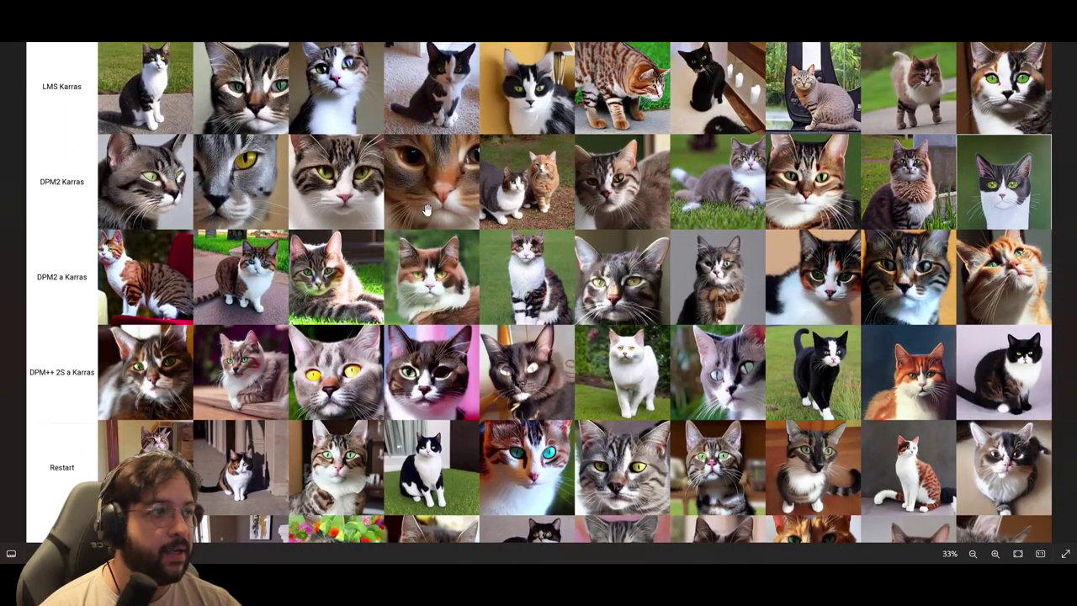
scroll(429, 279, up, 2)
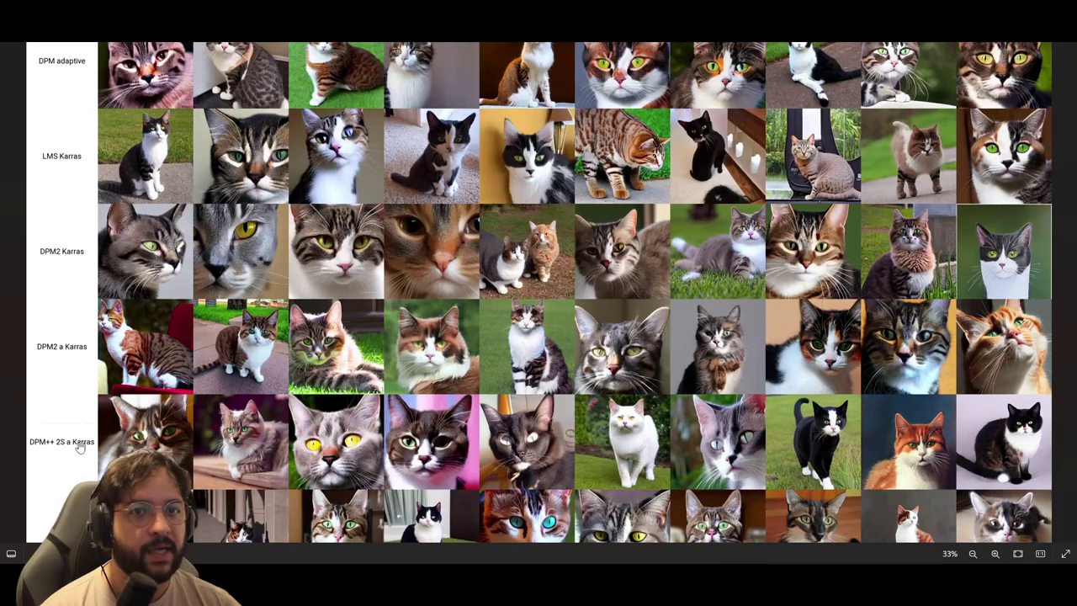
scroll(217, 448, up, 3)
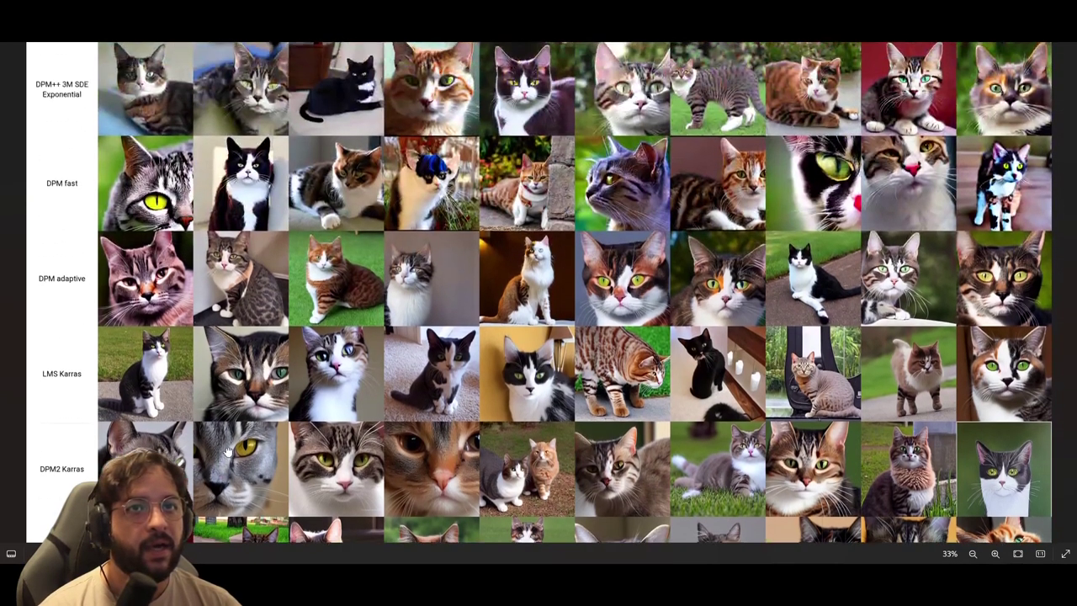
scroll(294, 446, up, 4)
scroll(296, 448, up, 2)
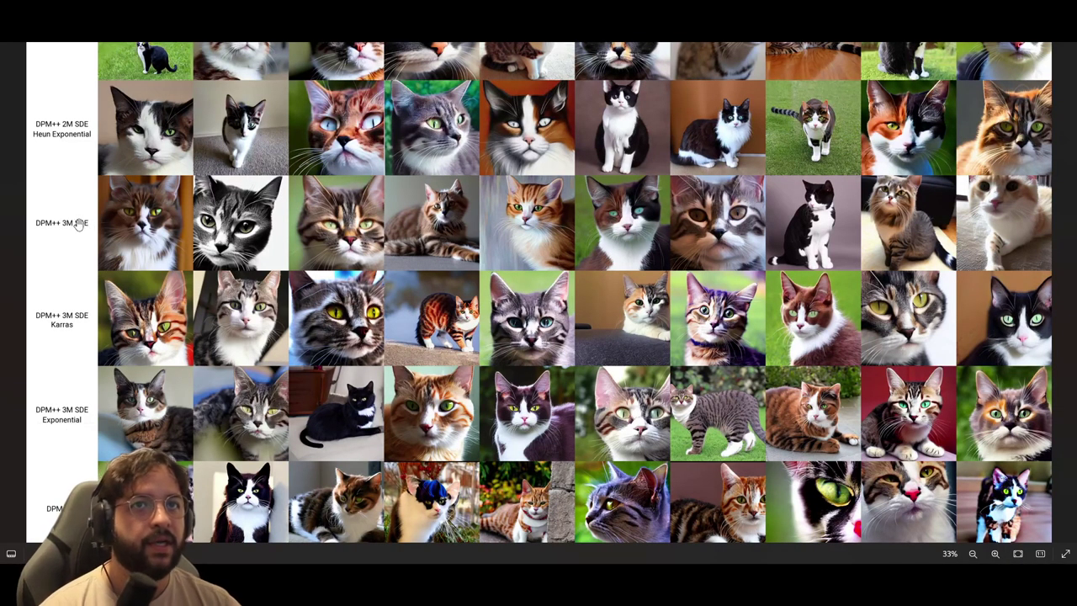
scroll(222, 232, up, 3)
scroll(244, 394, up, 7)
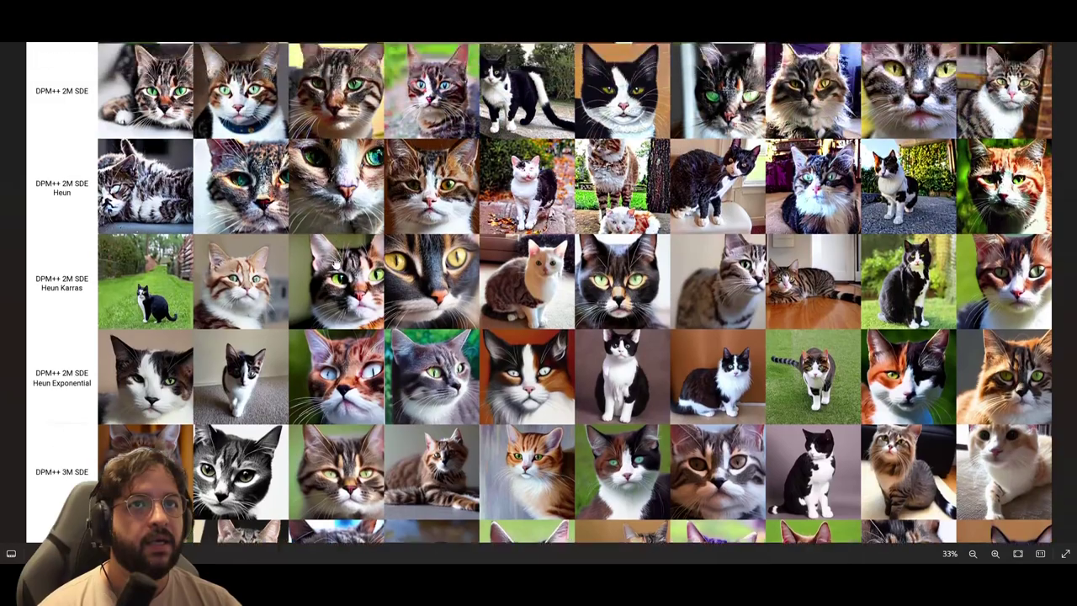
scroll(404, 210, up, 15)
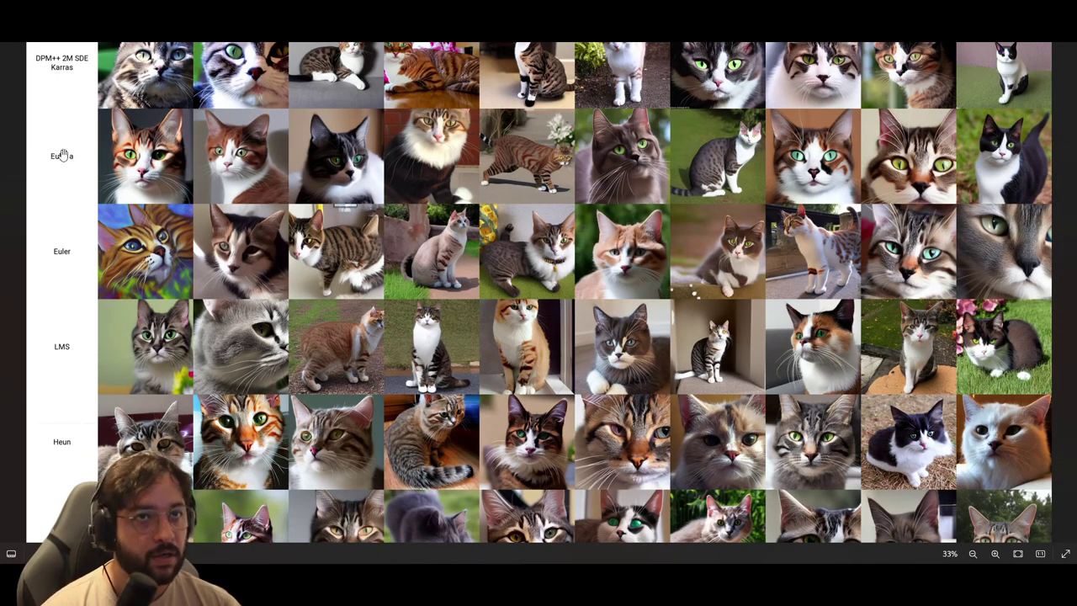
scroll(61, 156, up, 2)
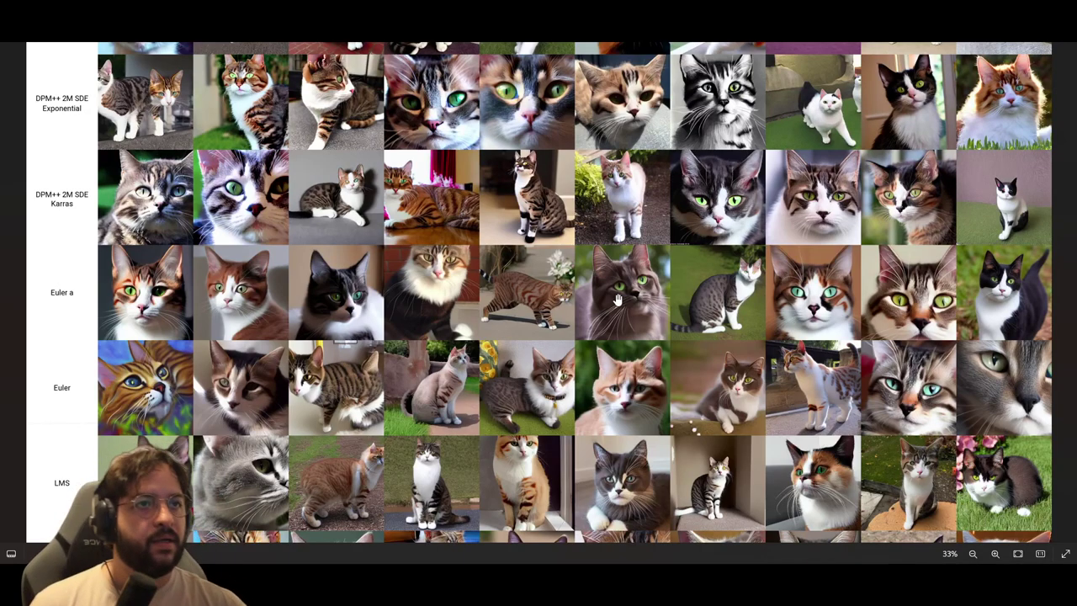
scroll(222, 298, up, 3)
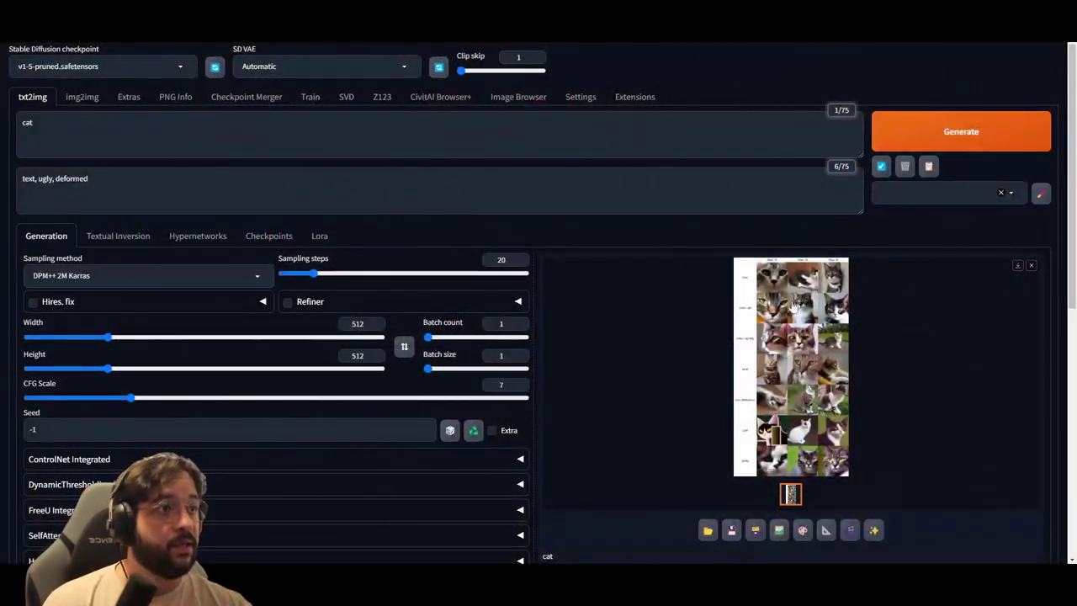
Open the newly generated seven-sampler cat plot in the WebUI's large preview and try to magnify it with the browser zoom
click(787, 327)
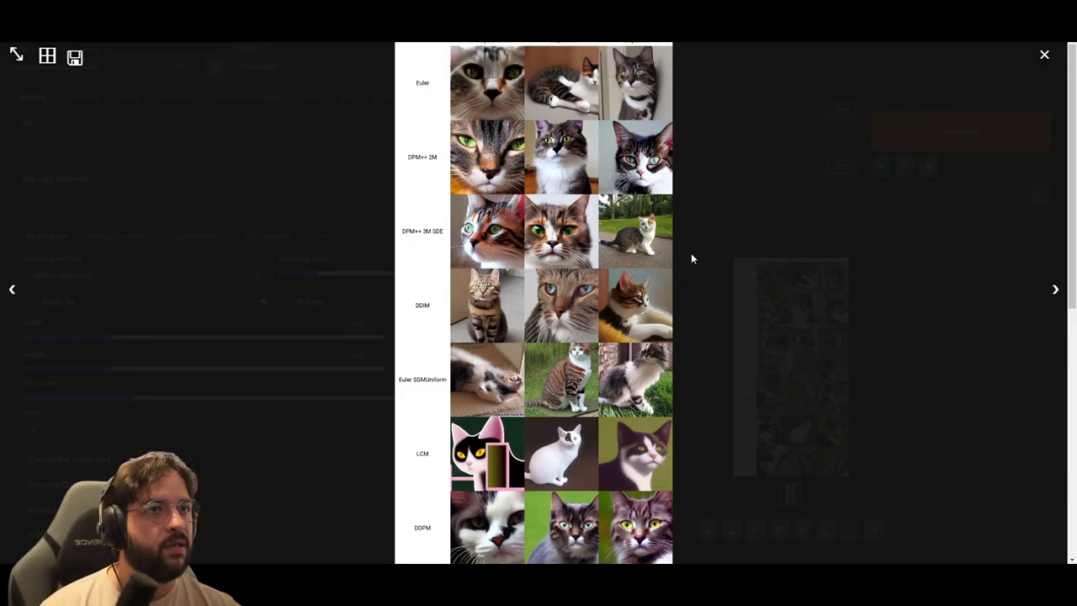
key(ctrl+plus)
key(ctrl+plus)
key(ctrl+plus)
key(ctrl+plus)
key(ctrl+plus)
key(ctrl+plus)
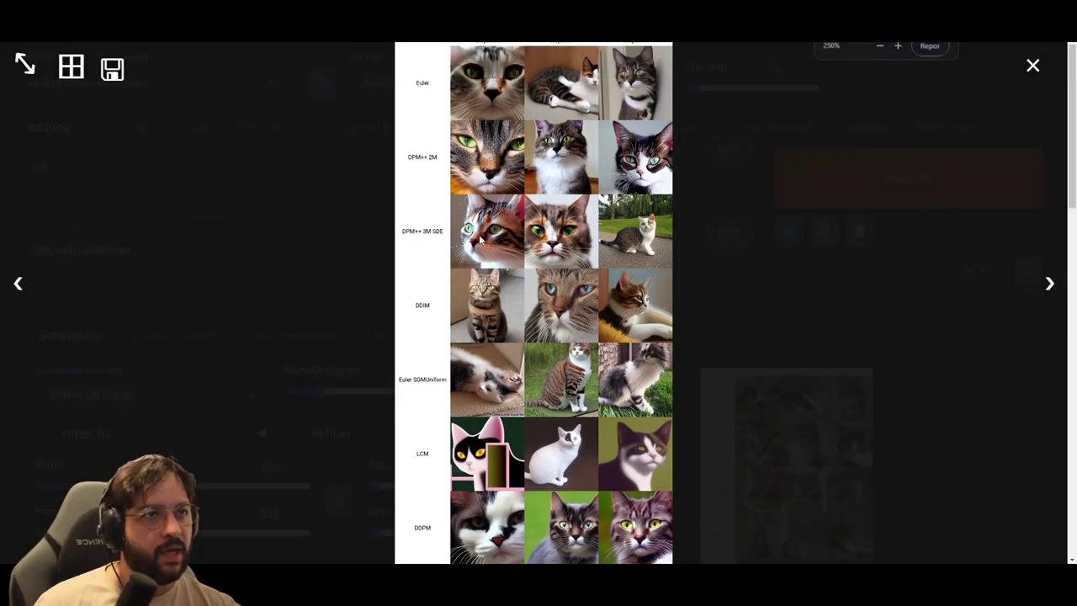
key(ctrl+minus)
key(ctrl+minus)
key(ctrl+minus)
key(ctrl+minus)
key(ctrl+minus)
Open the plot image in a separate browser tab at full size and compare its rows from Euler down to DDPM
right_click(537, 207)
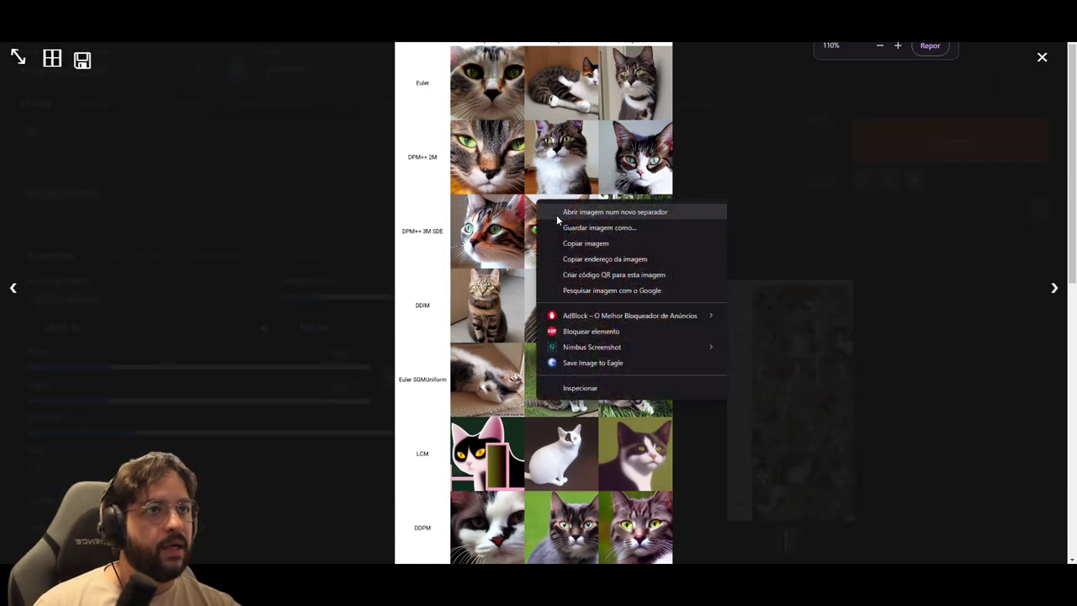
click(606, 212)
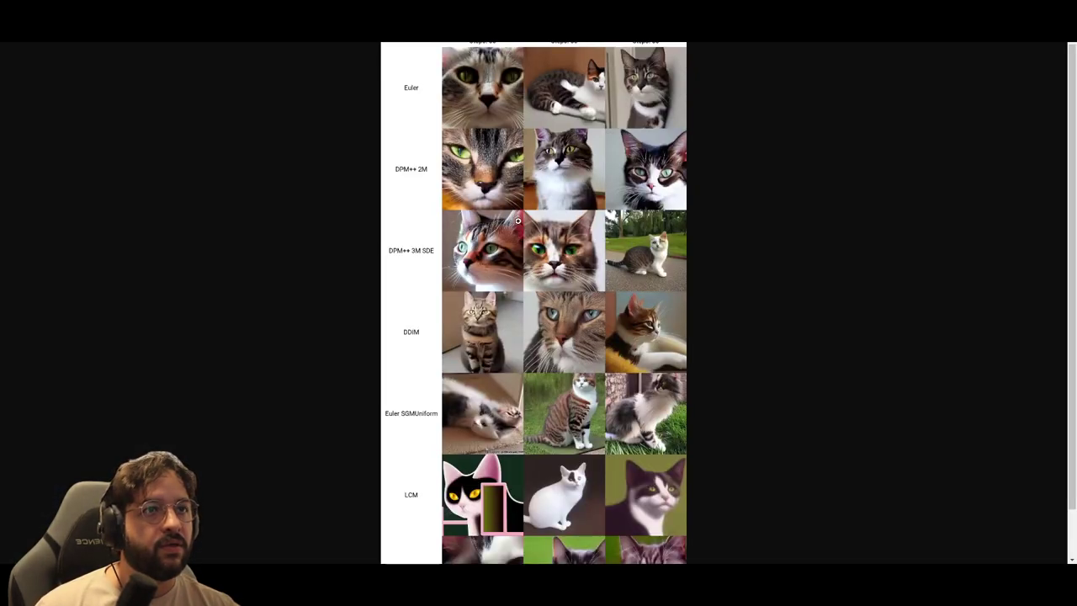
click(533, 234)
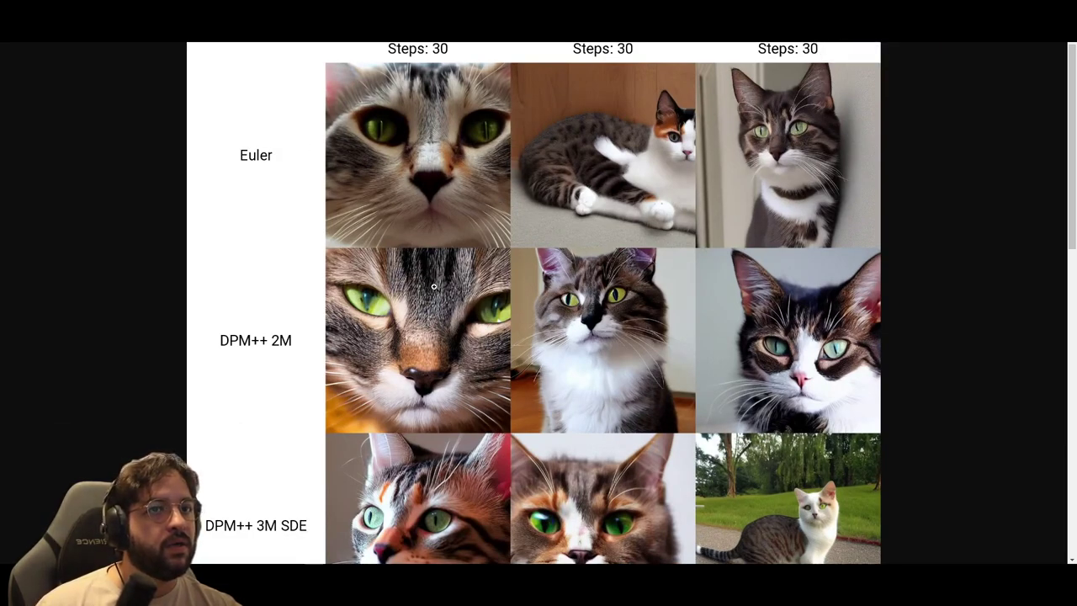
scroll(894, 298, down, 3)
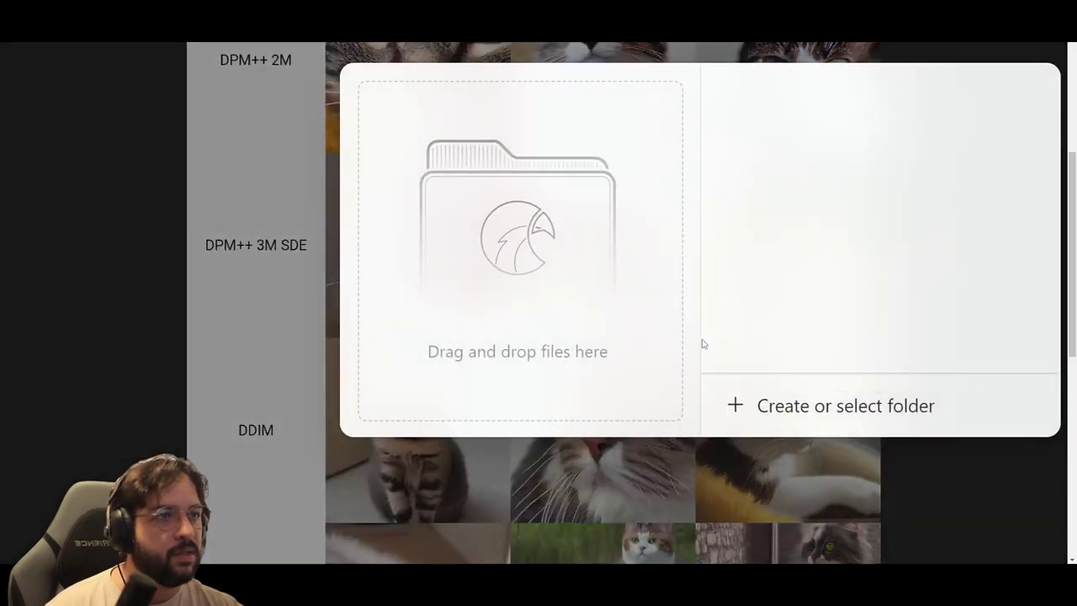
scroll(763, 291, down, 7)
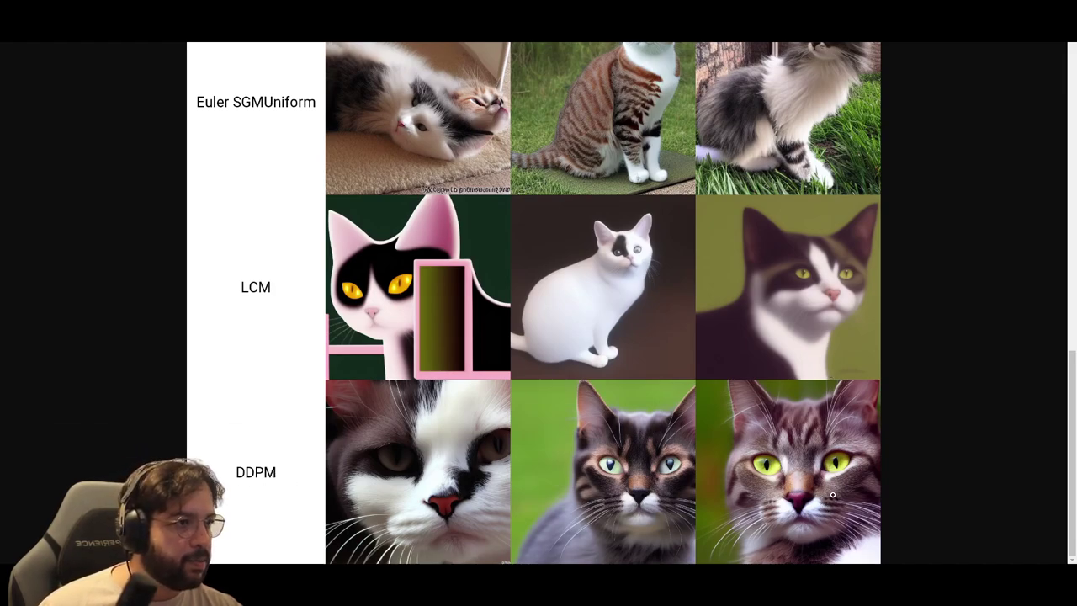
Finish inspecting the plot, return to the WebUI with the page zoom reset to 100%, and close the large preview
ctrl+scroll(835, 491, up, 2)
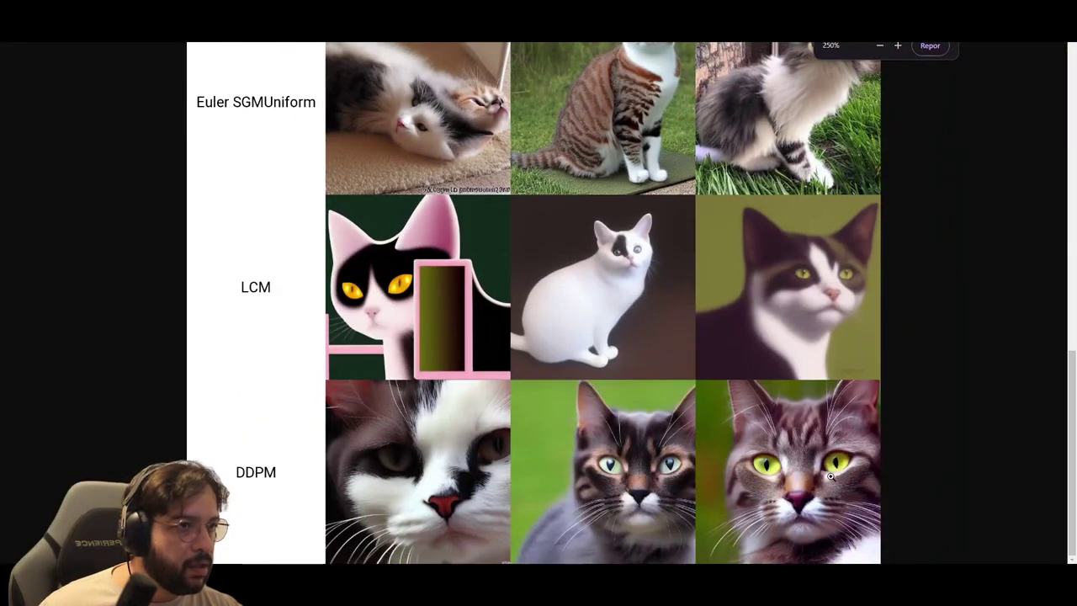
scroll(811, 369, up, 5)
ctrl+scroll(770, 308, down, 3)
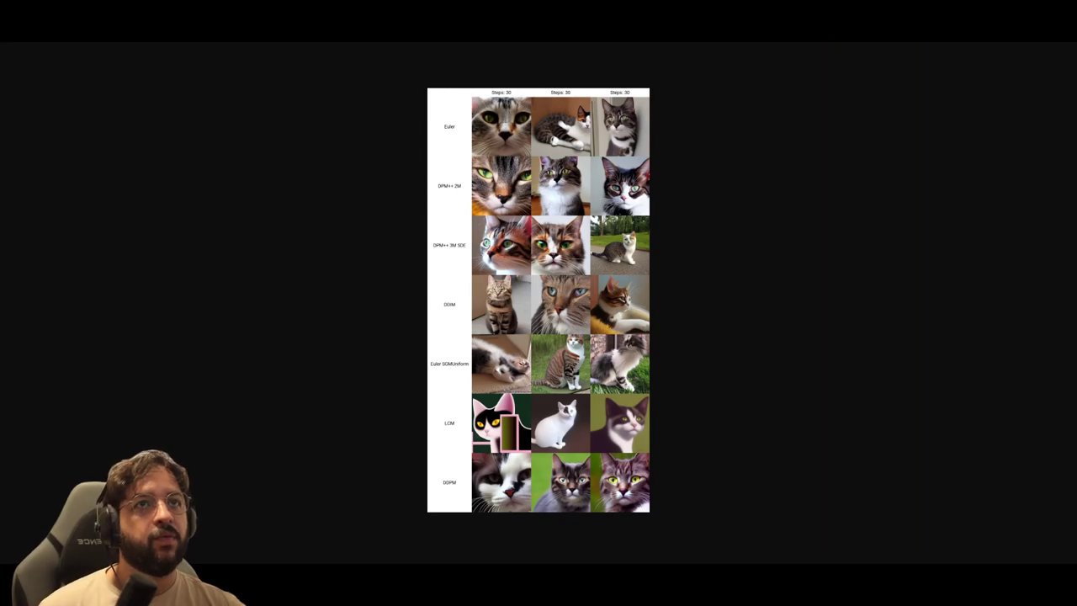
key(ctrl+0)
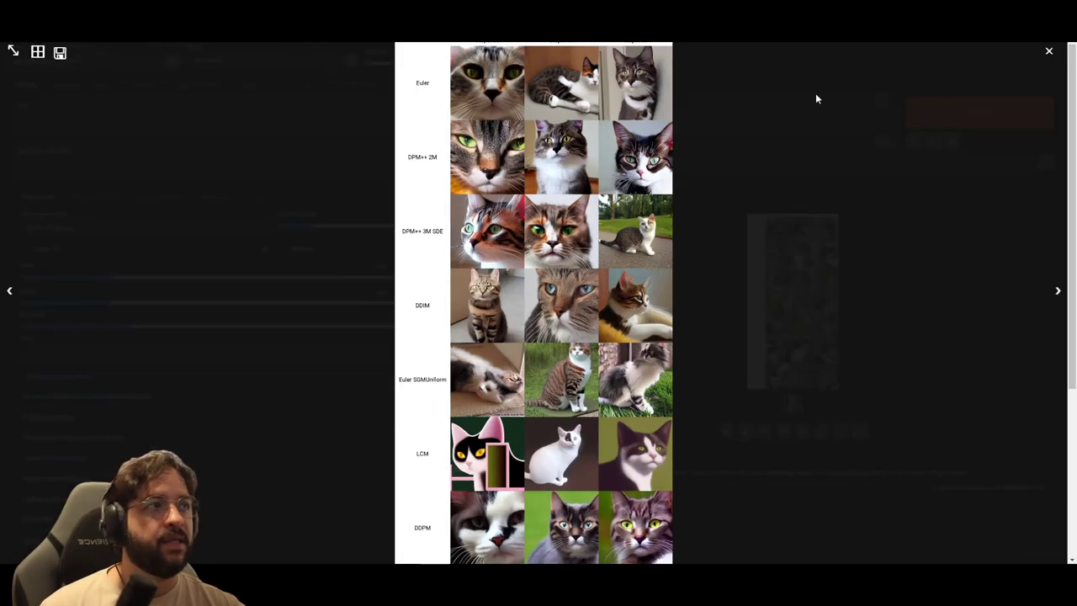
click(1048, 51)
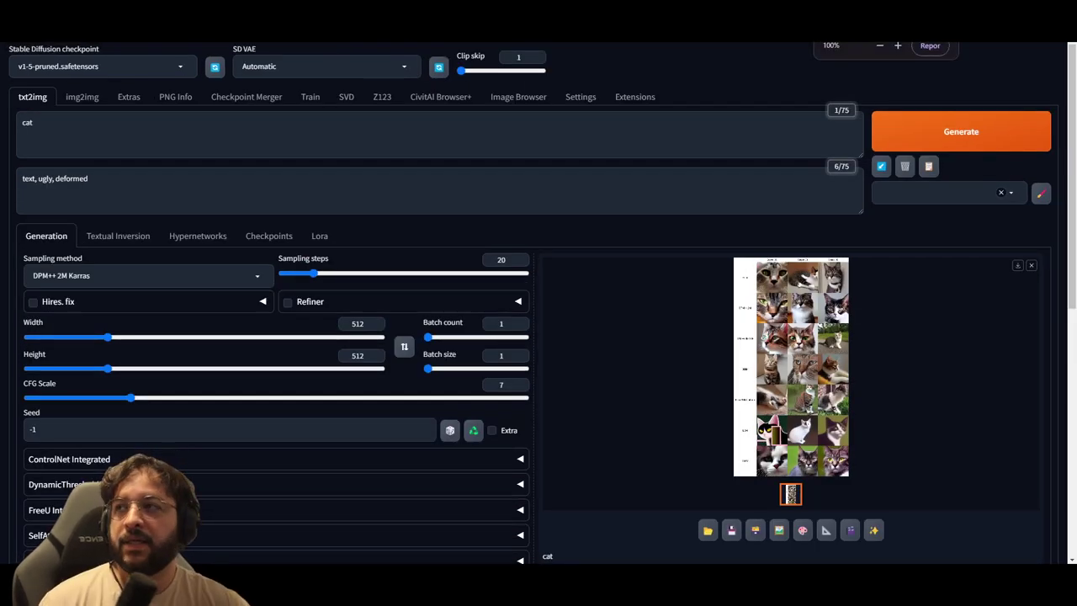
Replace the prompt with "black bear" and start generating the sampler plot
drag(96, 126, 22, 128)
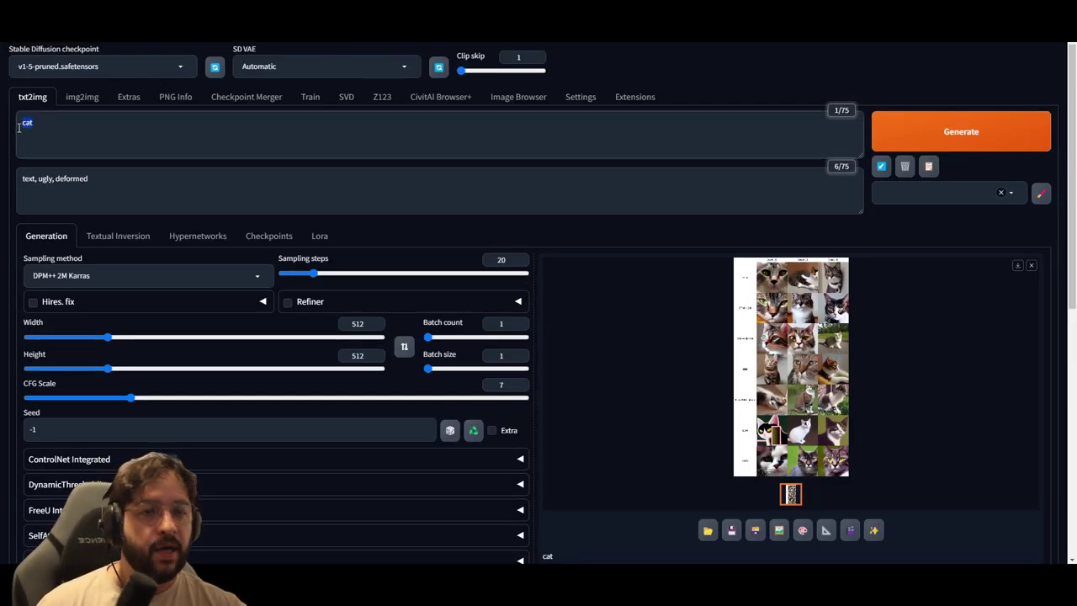
text(b)
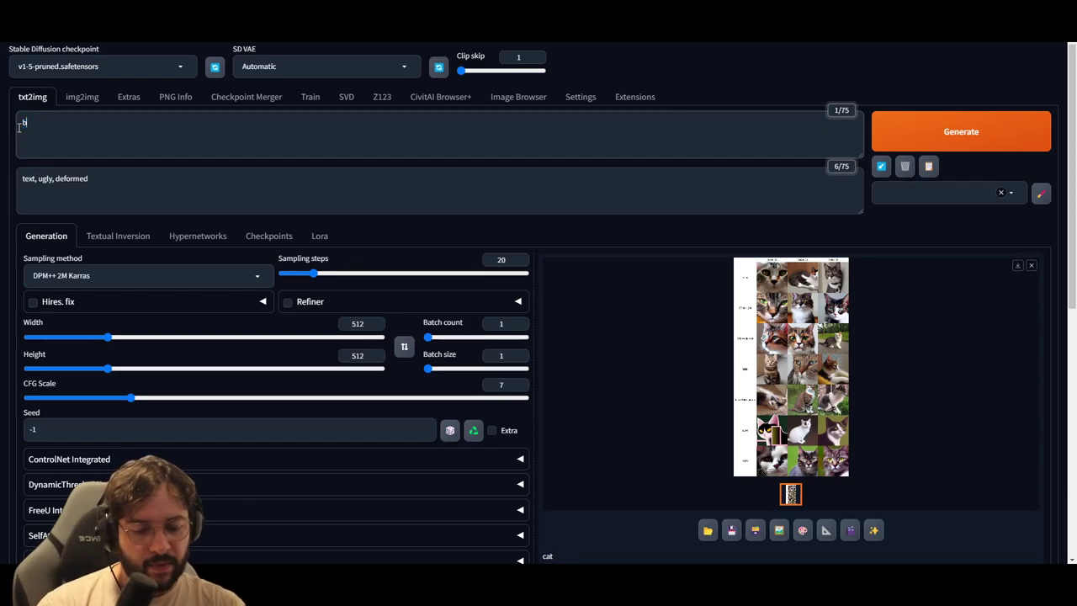
text(lack bear)
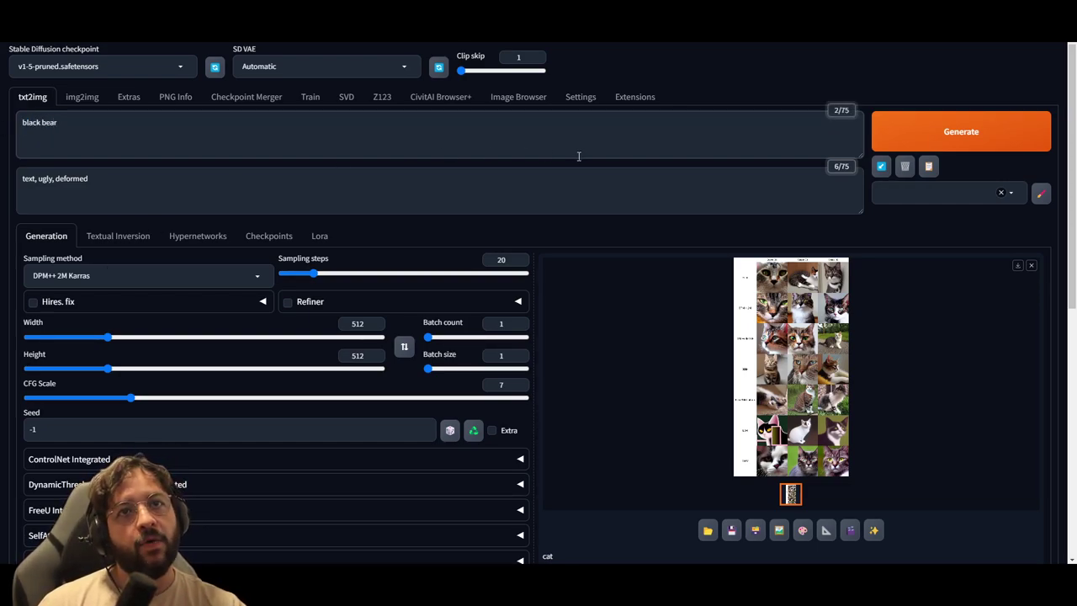
click(944, 134)
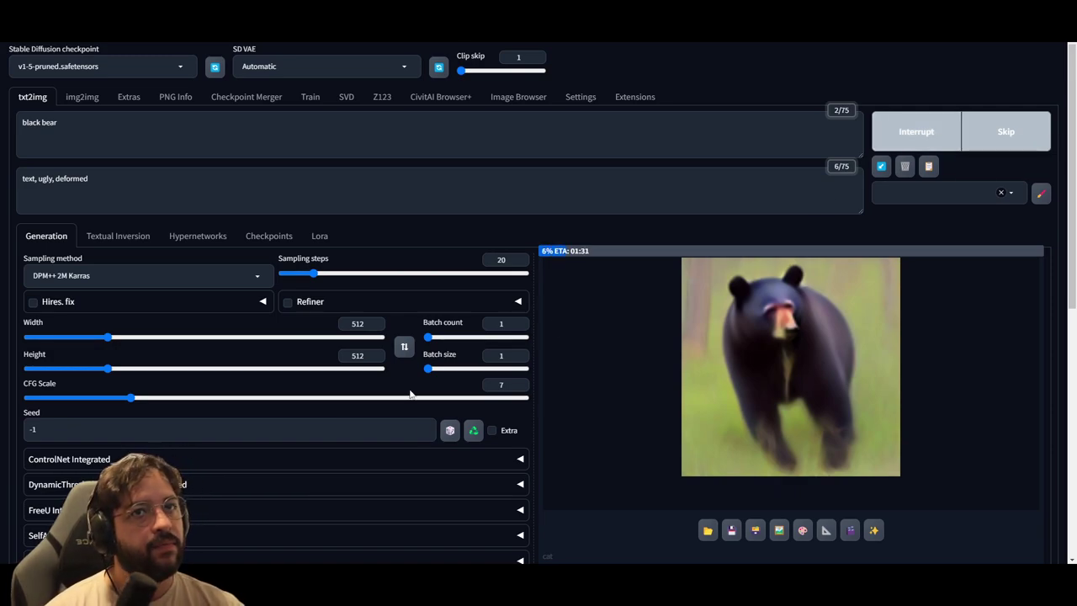
Look through the options offered for the plot's Z type without changing it, and go back to the generation preview
scroll(342, 426, down, 4)
scroll(341, 431, down, 2)
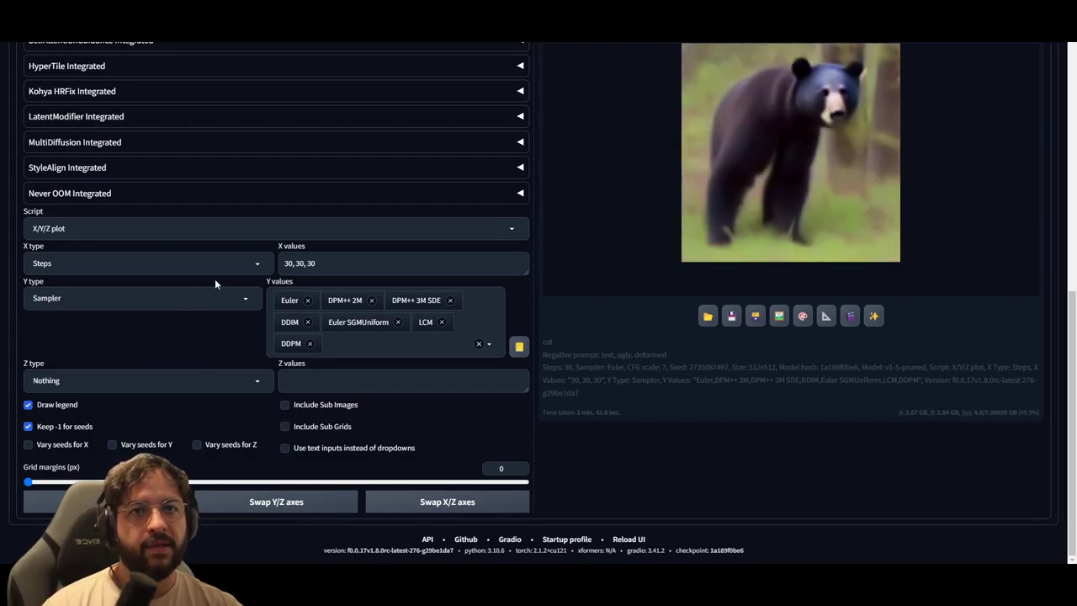
click(234, 378)
scroll(183, 303, up, 4)
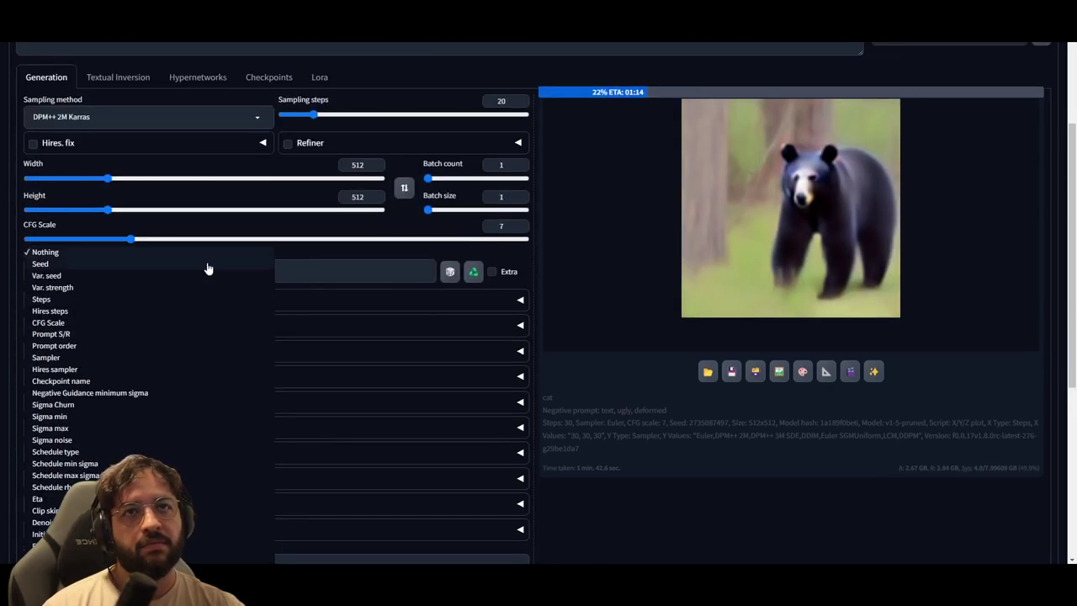
scroll(191, 318, down, 3)
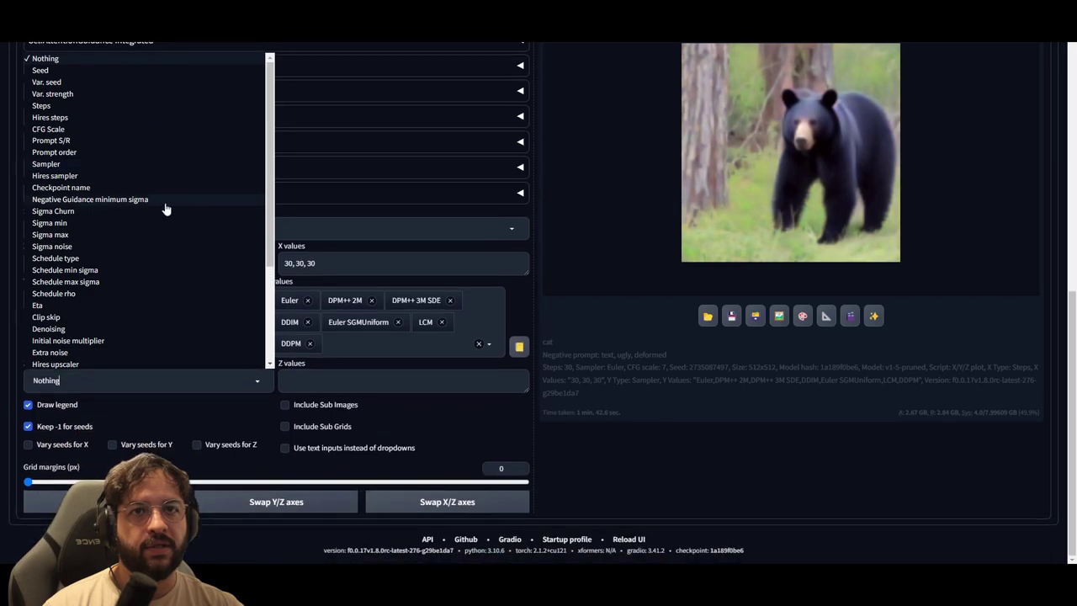
scroll(163, 209, up, 2)
scroll(151, 316, down, 1)
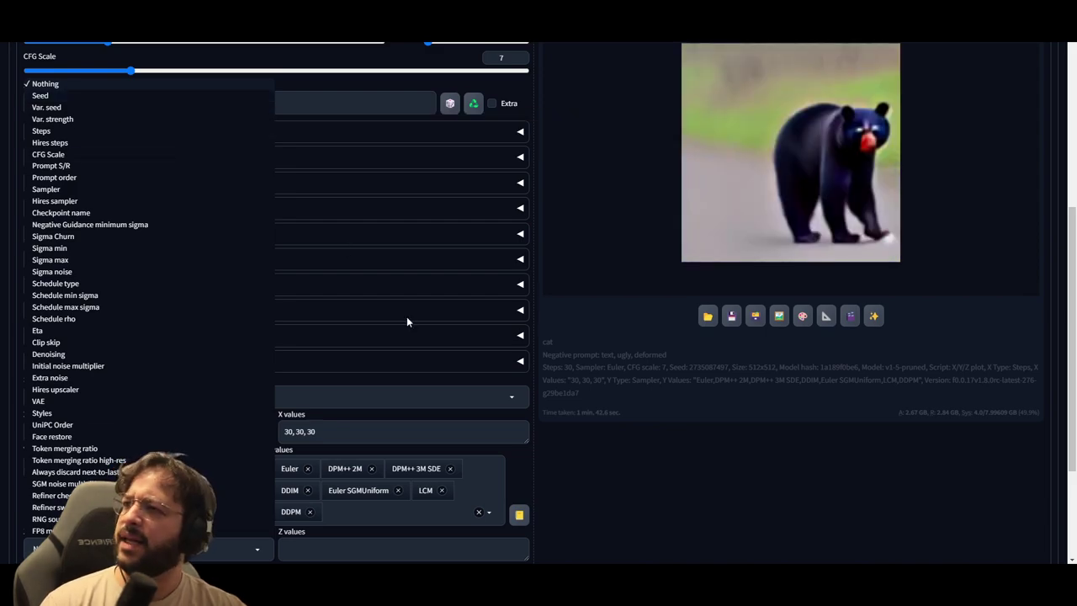
click(687, 468)
scroll(665, 316, up, 3)
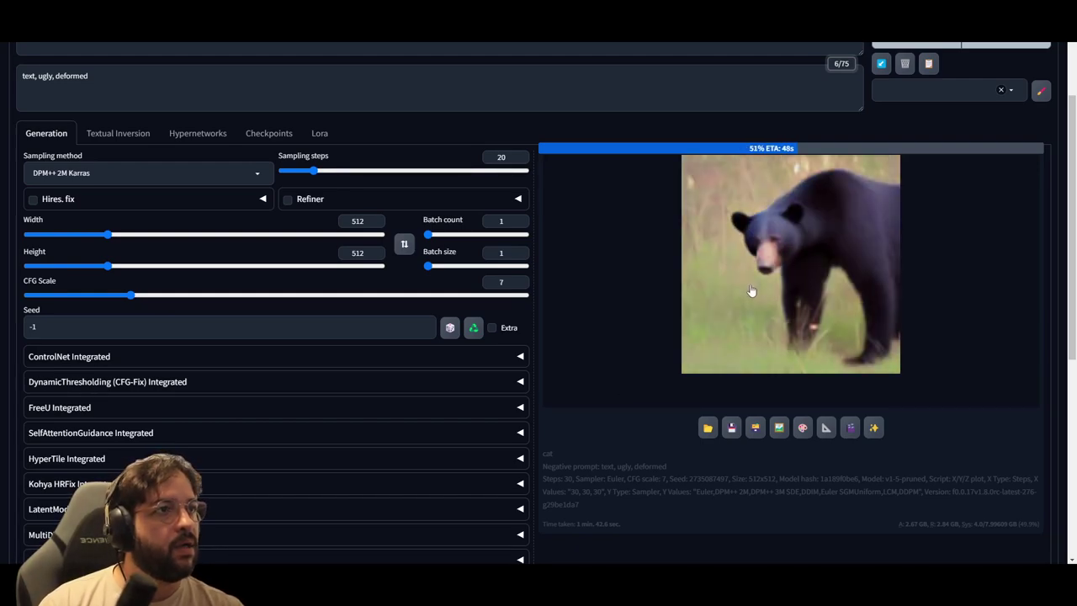
scroll(513, 354, up, 1)
scroll(514, 354, up, 2)
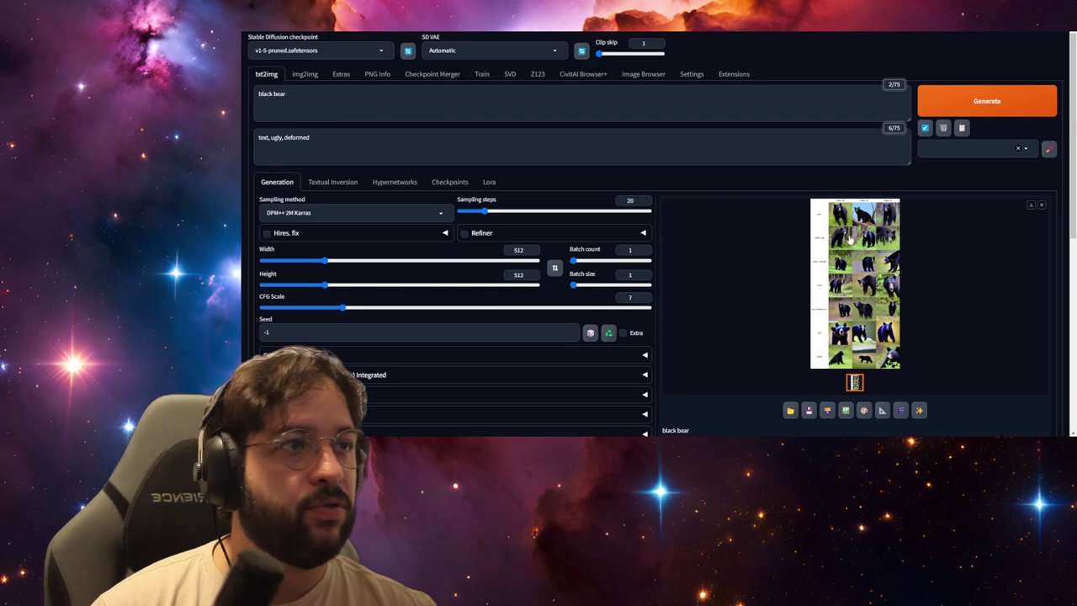
Open the finished black bear sampler plot in the large preview, load it in a separate browser tab and magnify it
scroll(759, 223, down, 3)
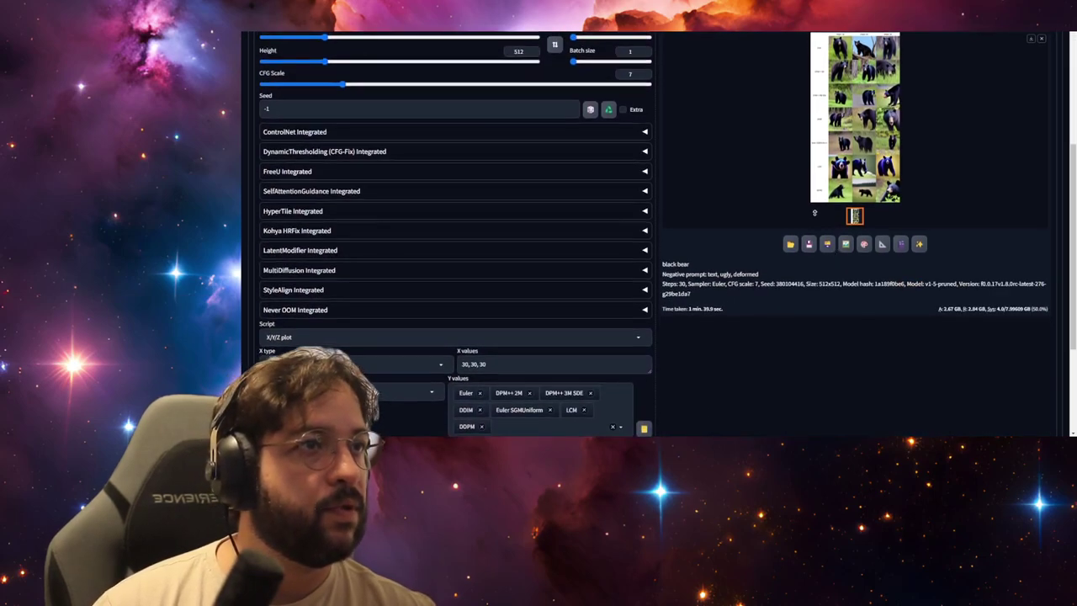
scroll(783, 243, up, 3)
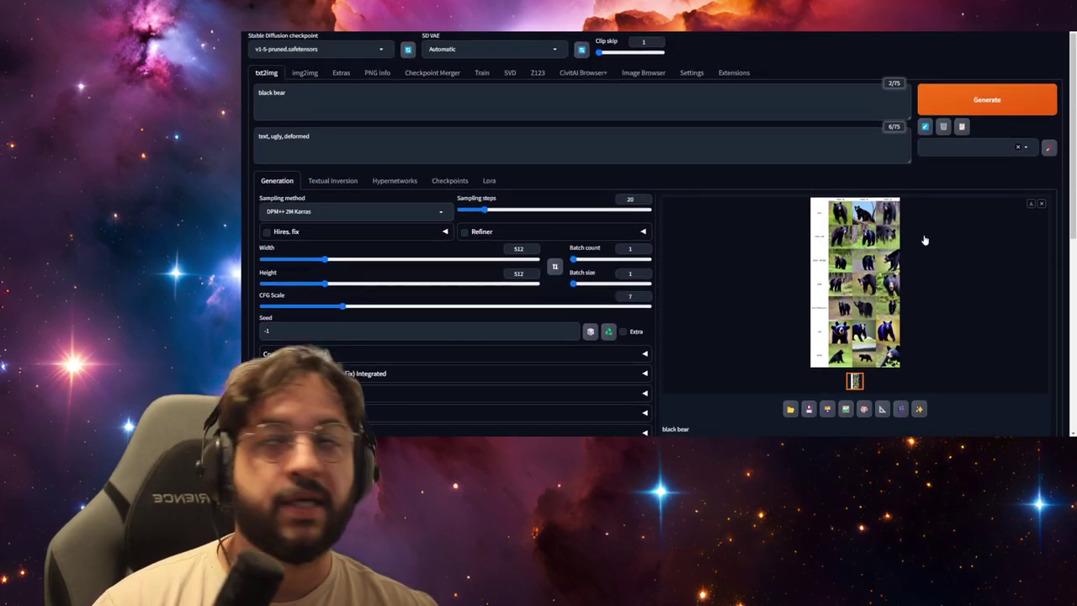
click(872, 274)
right_click(680, 195)
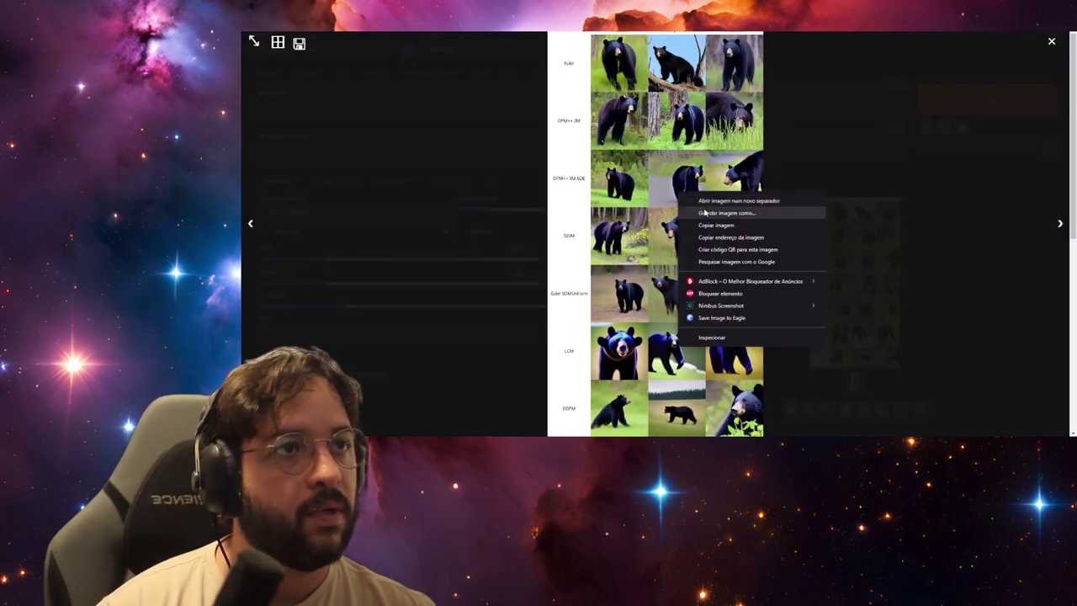
click(722, 225)
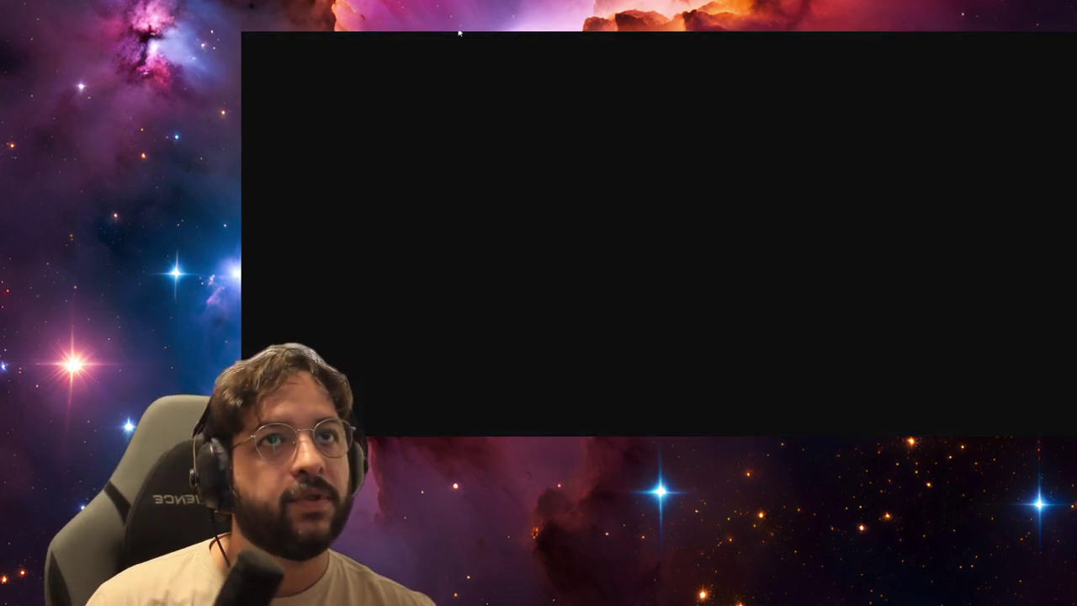
ctrl+scroll(723, 132, up, 6)
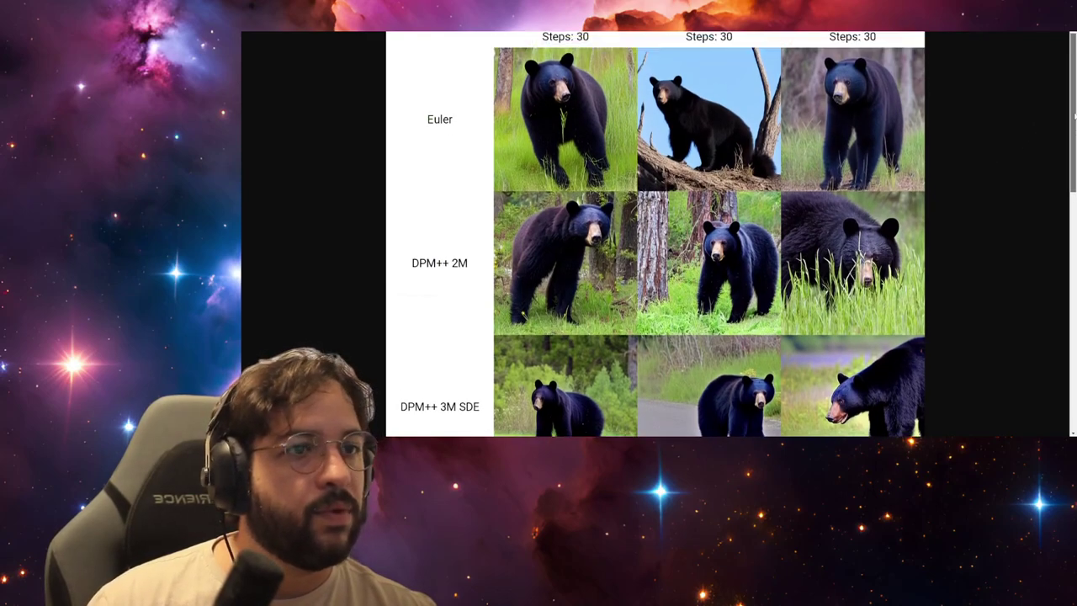
Compare the black bear rows from Euler down to DDPM and back, and return to the WebUI with the preview closed and zoom reset
scroll(709, 234, down, 3)
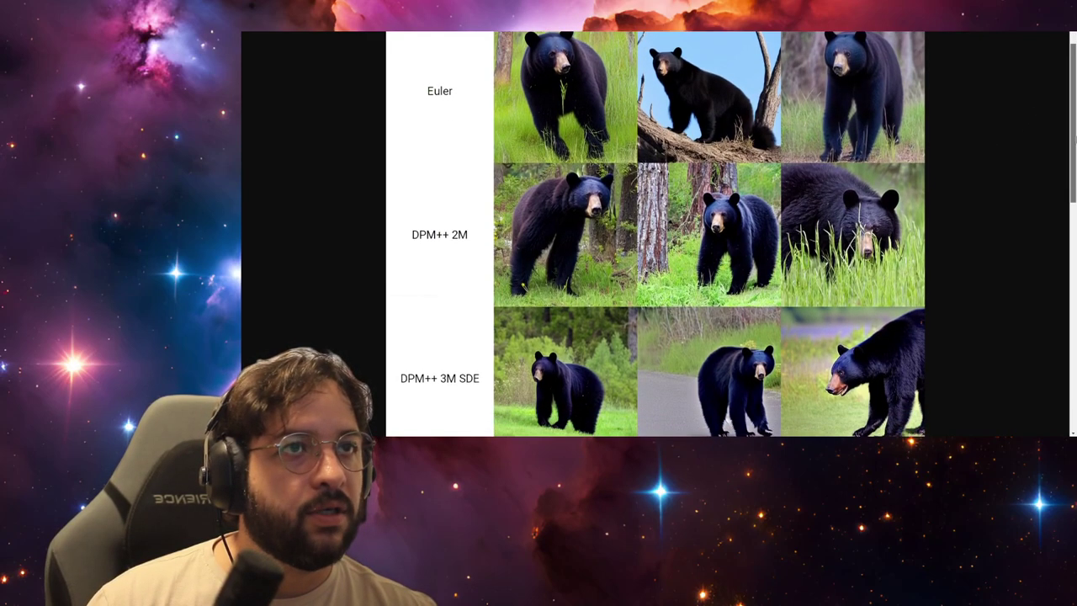
scroll(709, 234, down, 2)
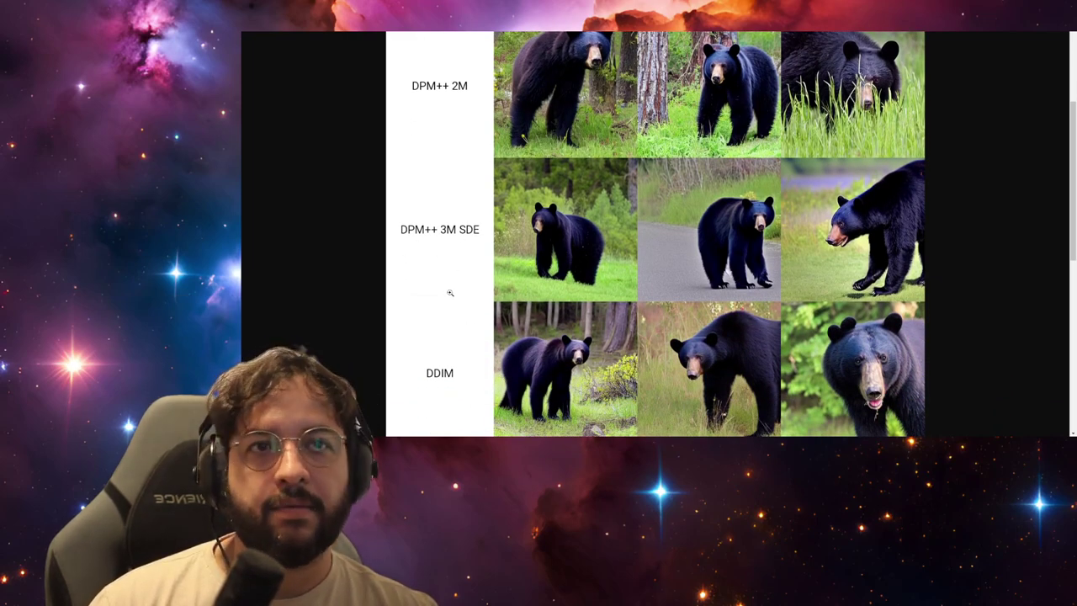
scroll(1004, 220, down, 4)
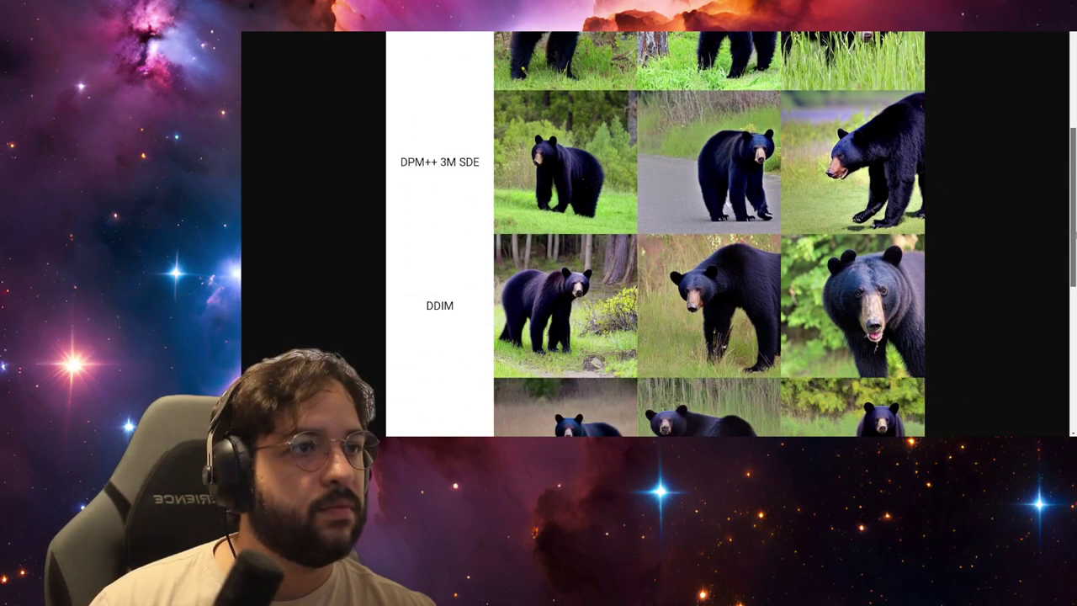
scroll(629, 259, down, 7)
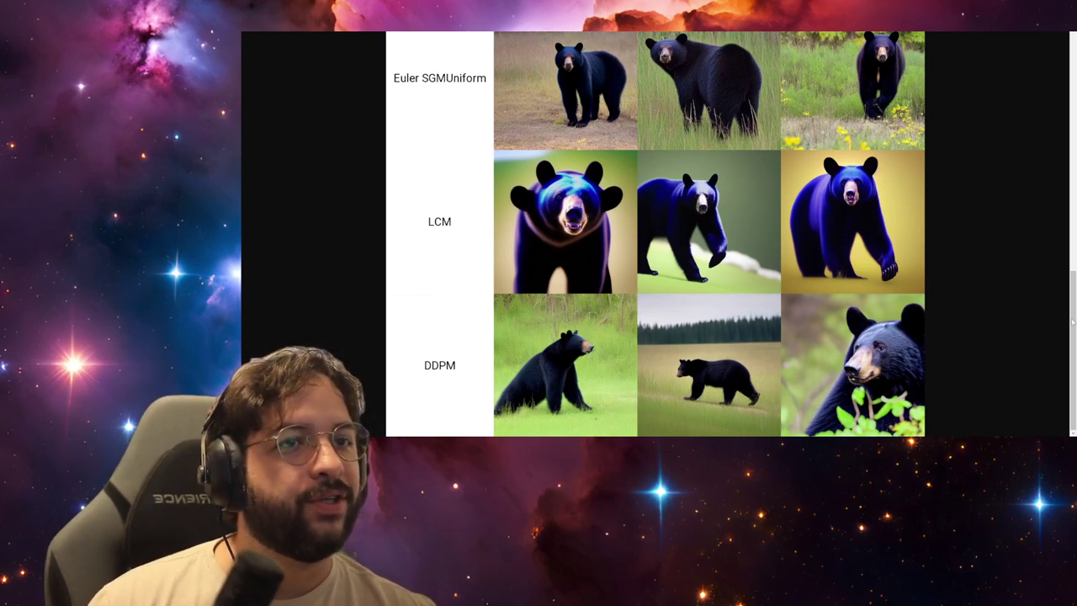
scroll(1054, 283, up, 2)
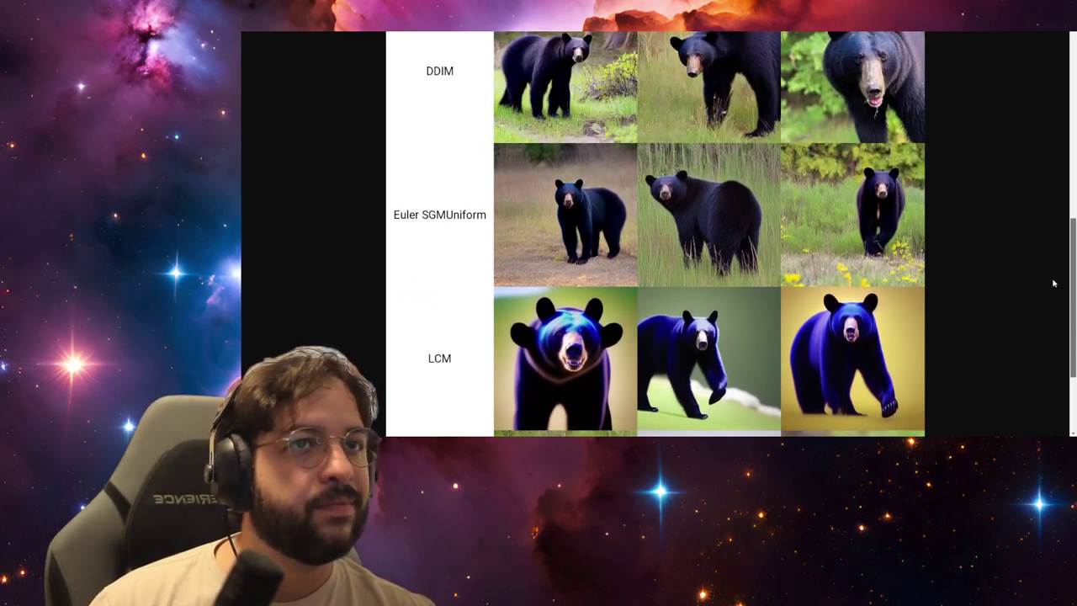
scroll(1053, 284, up, 3)
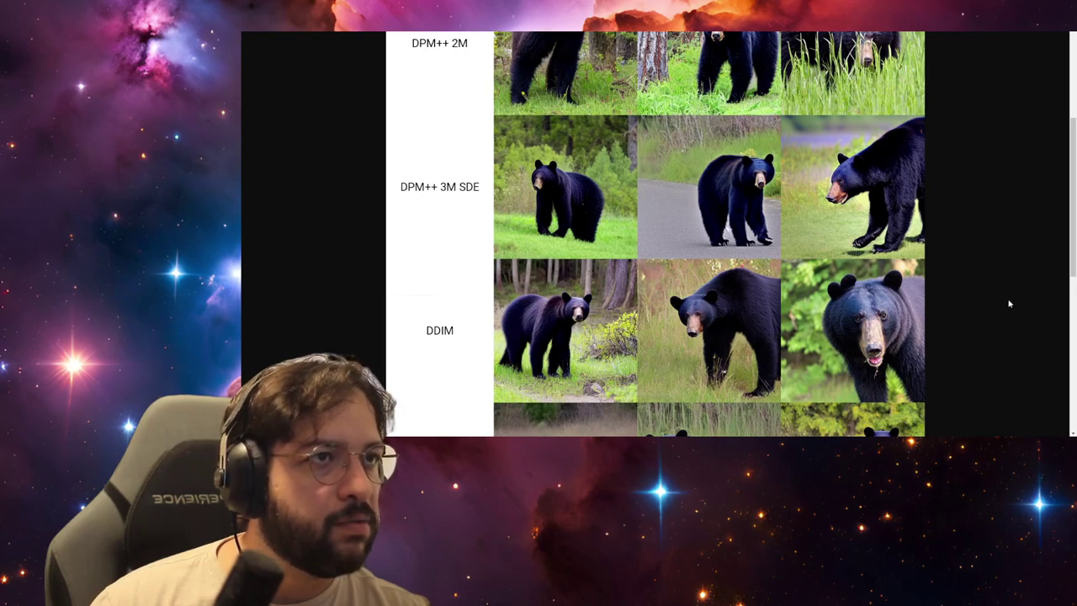
scroll(1073, 294, up, 2)
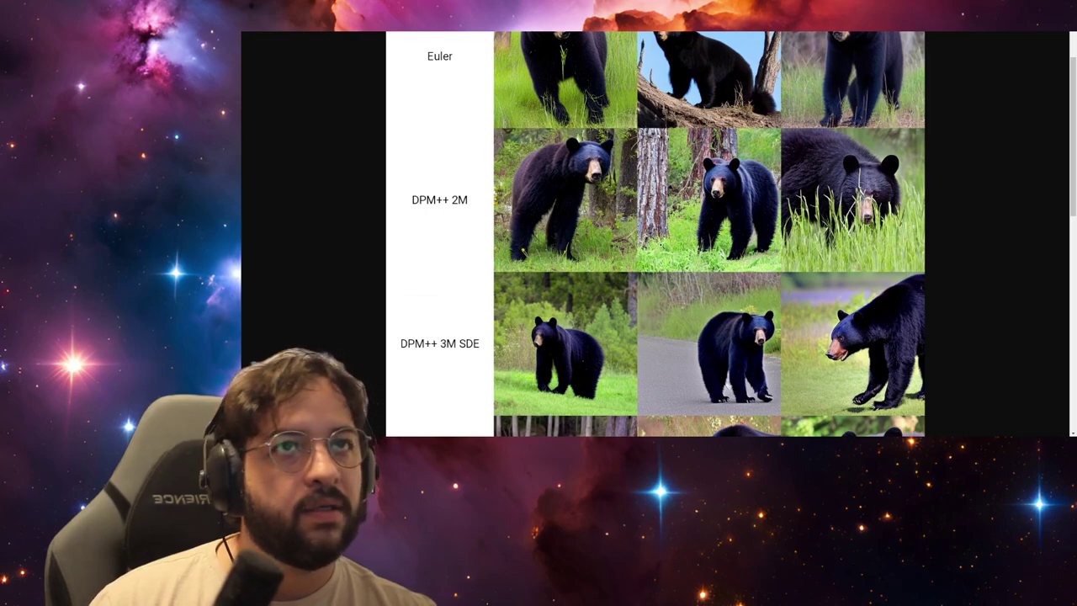
scroll(1052, 149, up, 1)
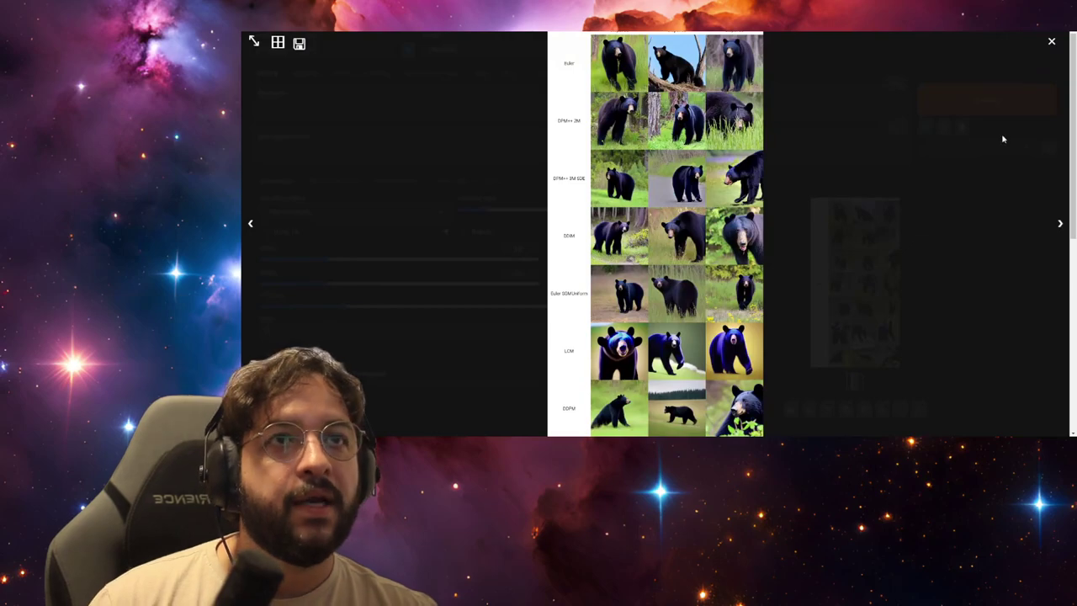
click(997, 126)
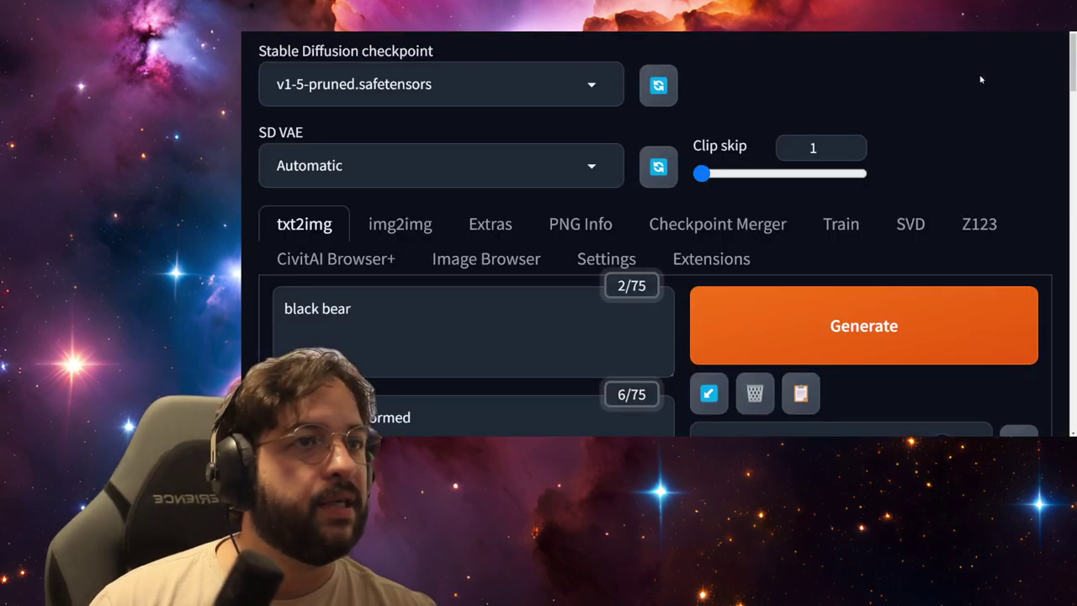
key(ctrl+0)
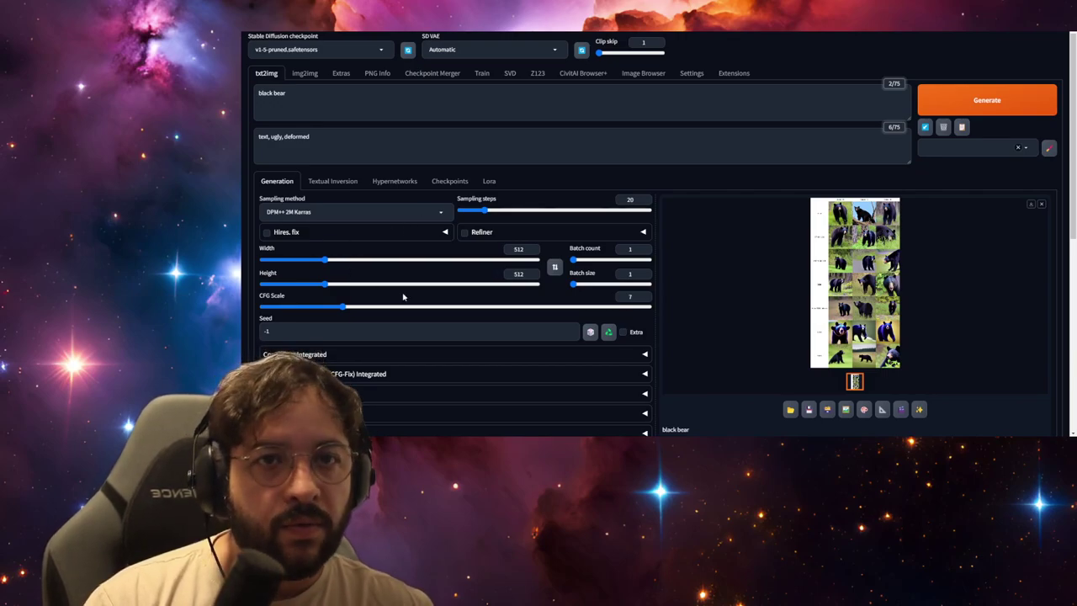
Try setting the plot's Y type to Nothing, and restore it to Sampler
scroll(403, 297, down, 6)
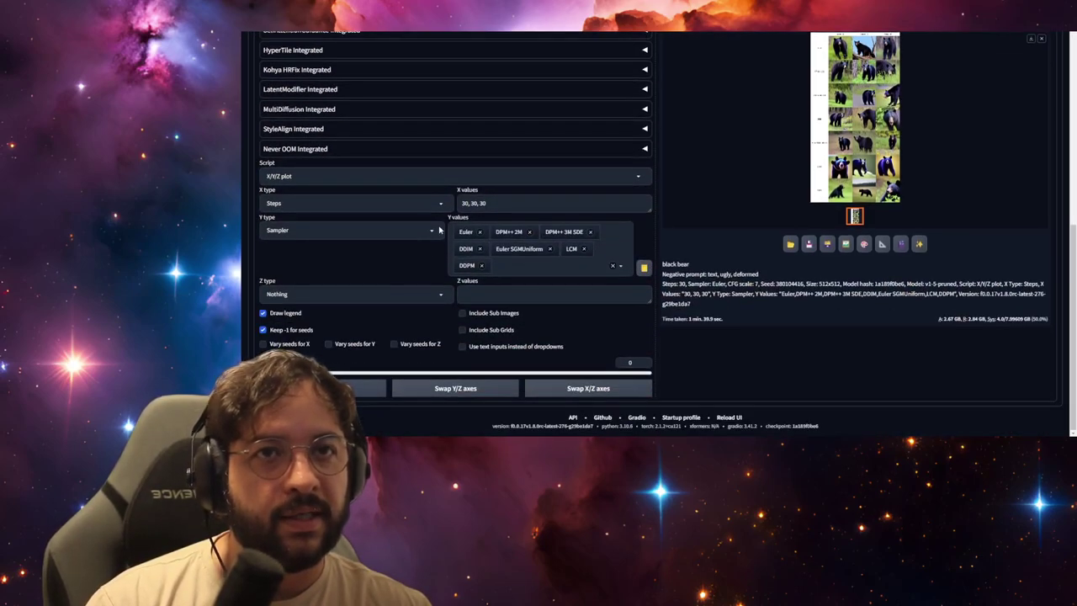
click(432, 233)
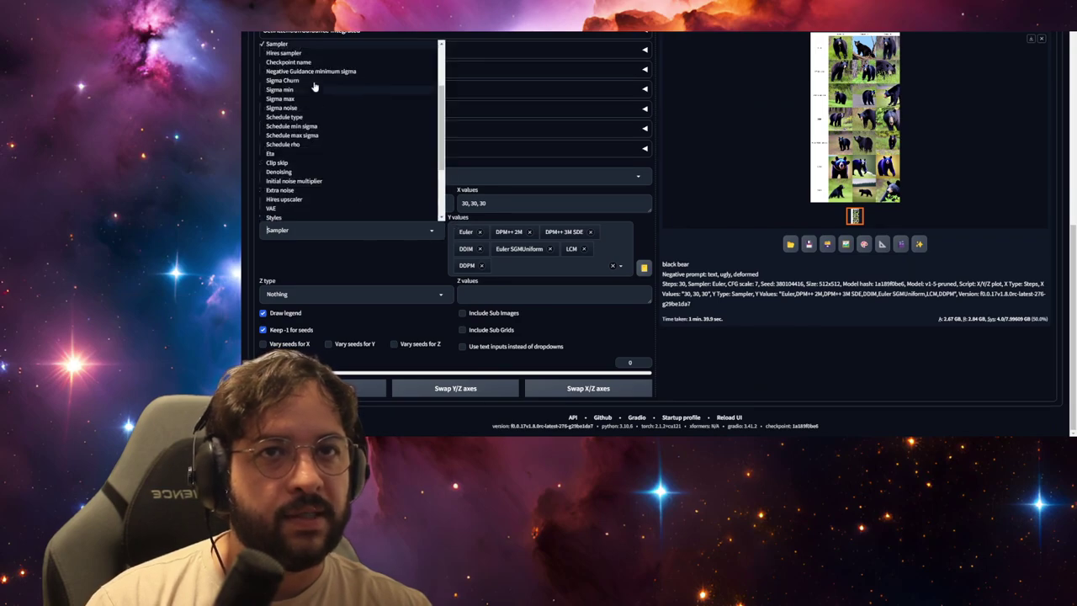
scroll(322, 89, up, 5)
click(312, 41)
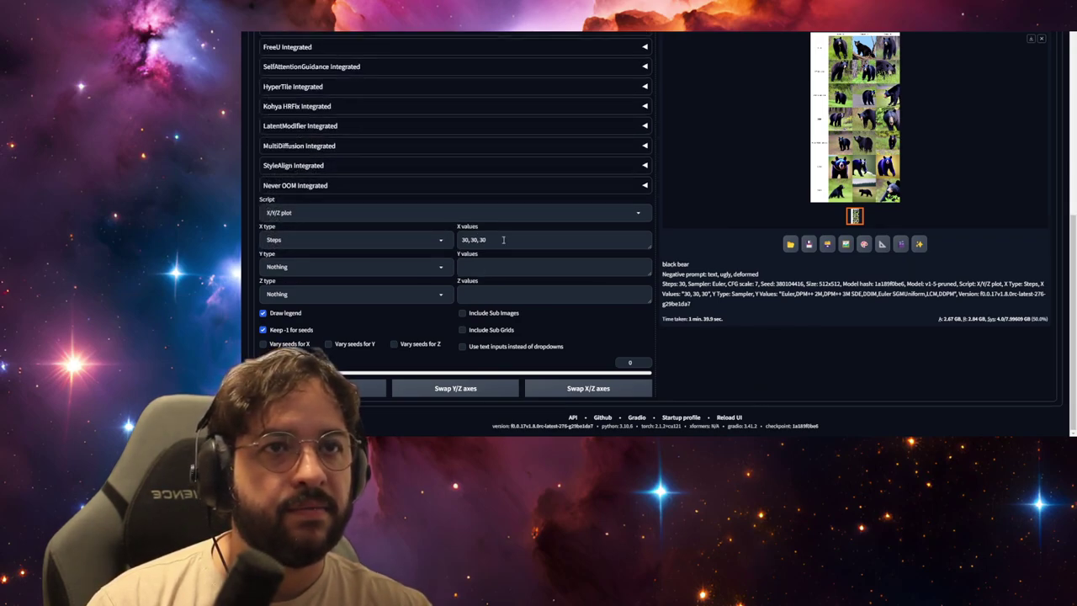
click(427, 264)
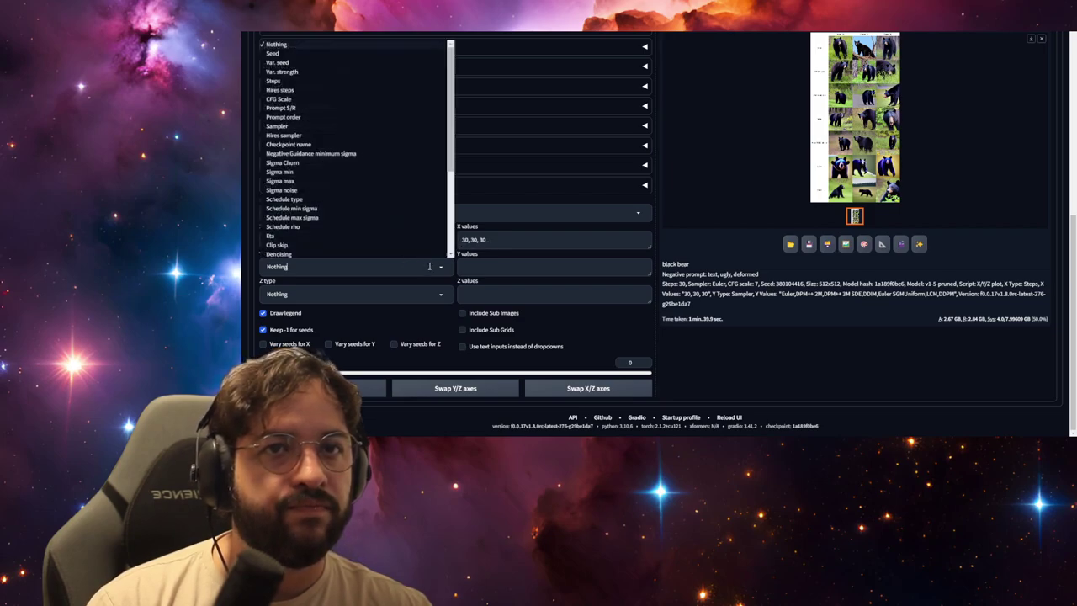
click(320, 128)
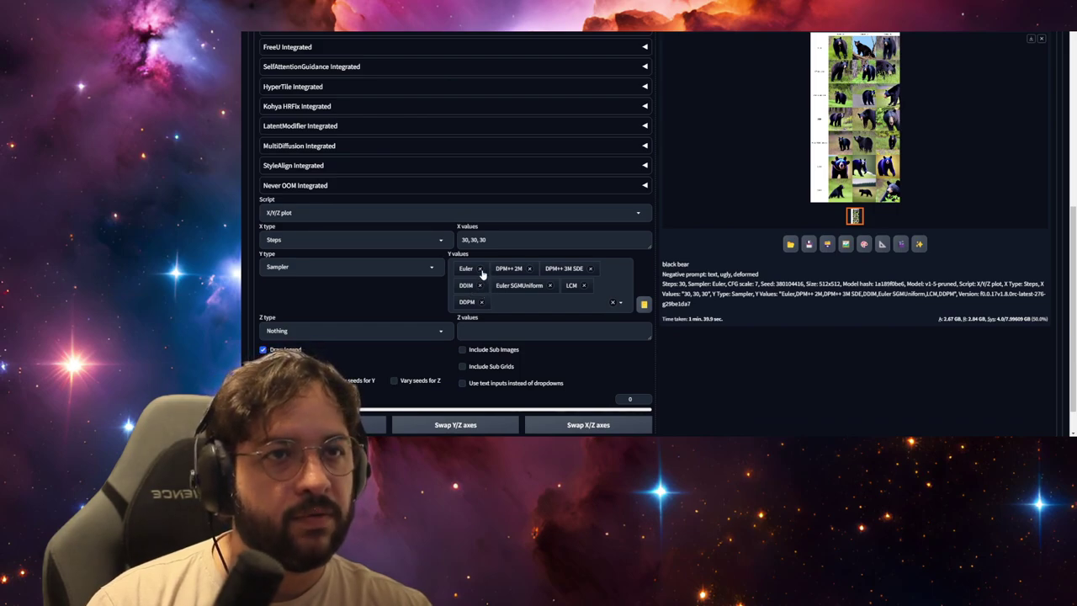
Remove Euler, DDIM, Euler SGMUniform, LCM and DDPM from the Y values, keeping only DPM++ 2M and DPM++ 3M SDE
click(481, 269)
click(590, 269)
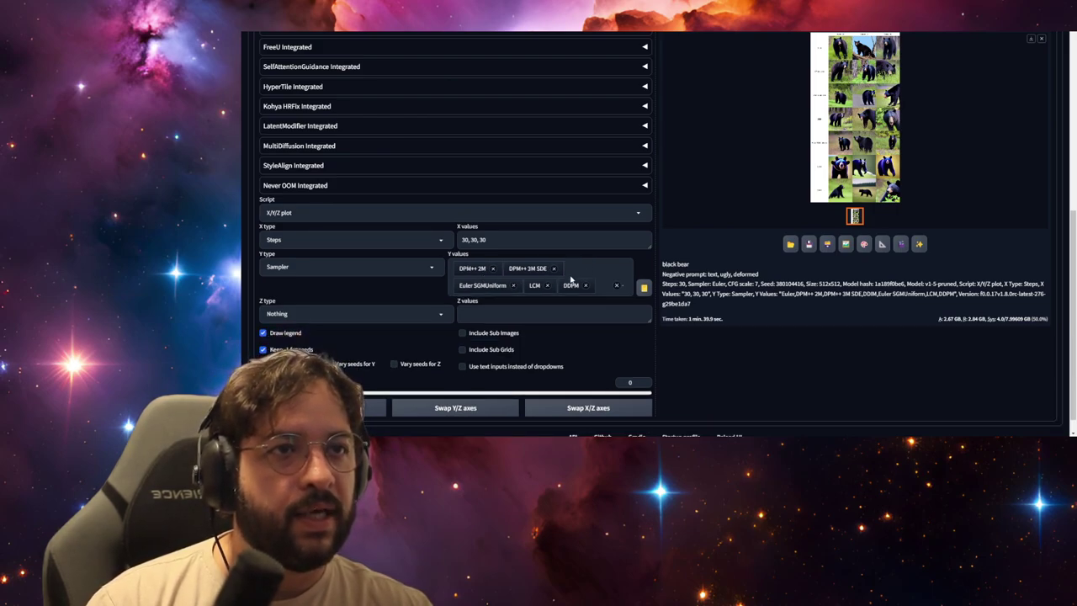
click(514, 285)
click(481, 285)
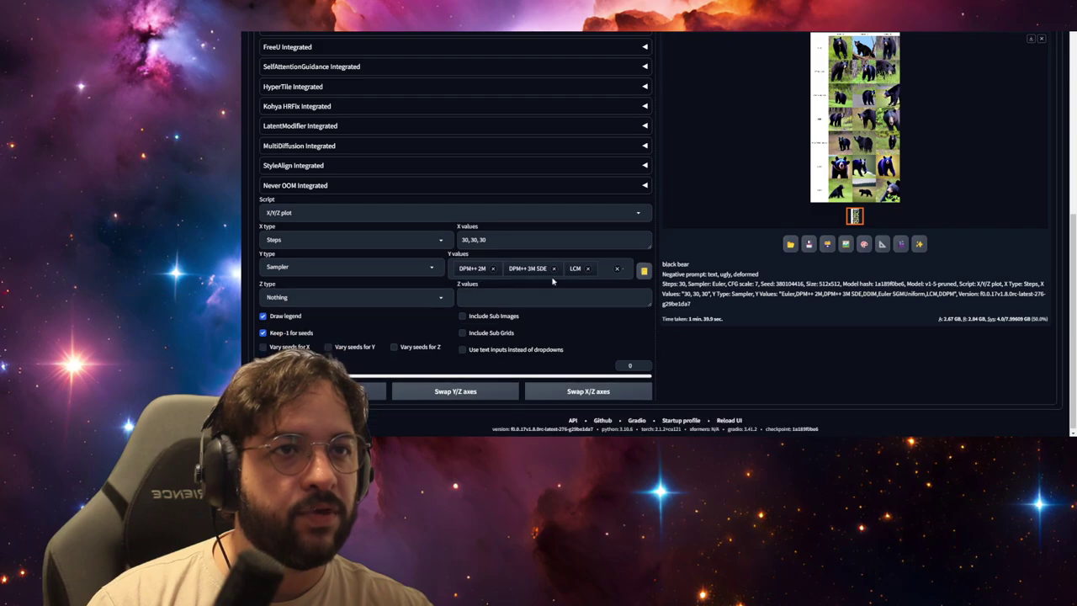
click(588, 269)
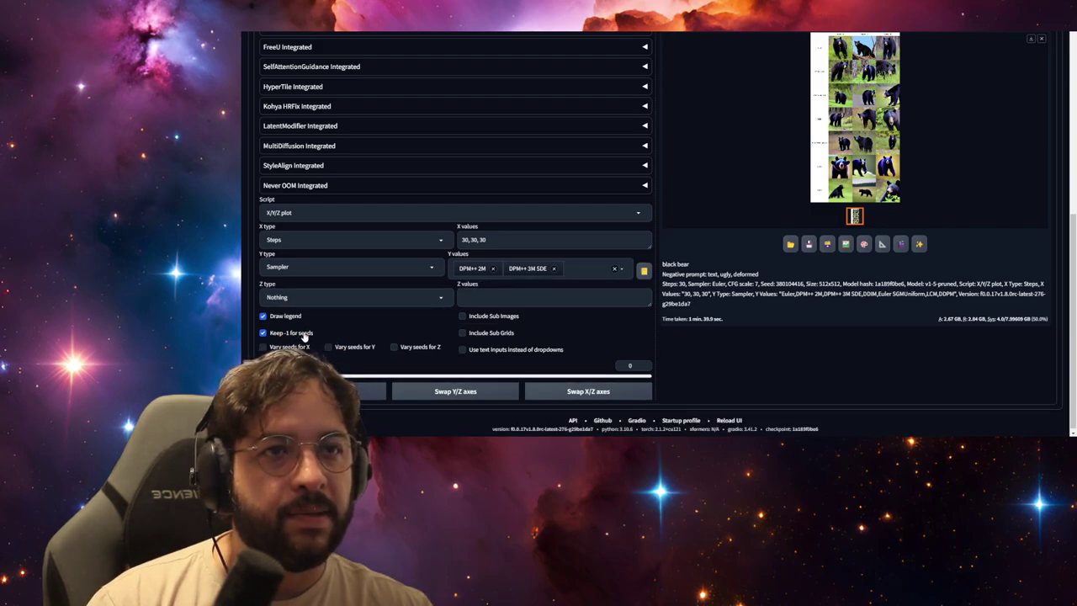
Set the X values to every step count from 1 to 30 with Keep -1 for seeds turned off, and generate the plot
drag(515, 244, 439, 244)
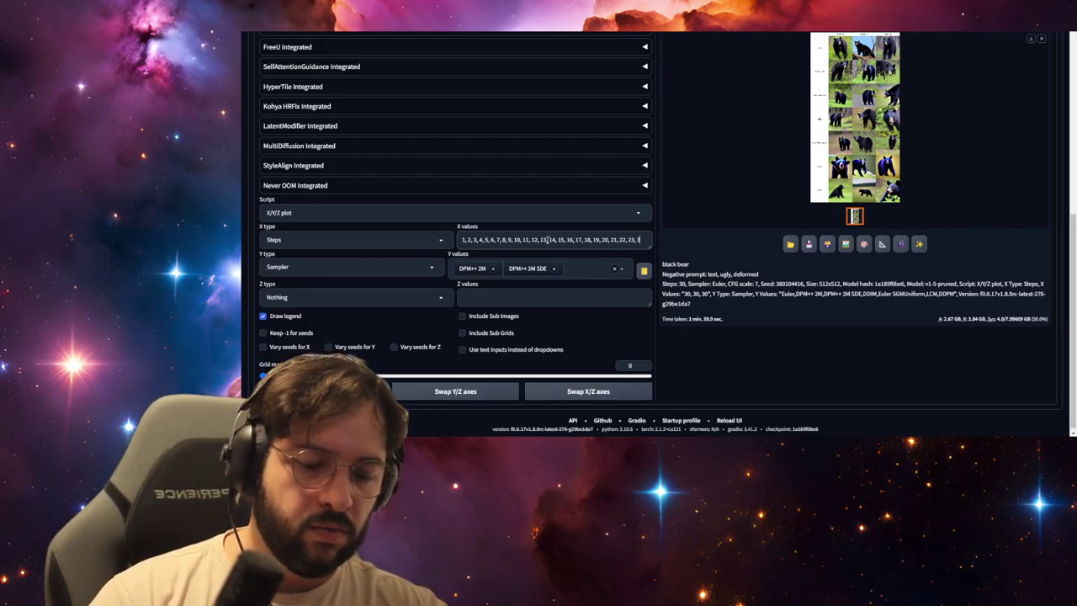
text(24, 25, 26, 27, 28 ,29, 30)
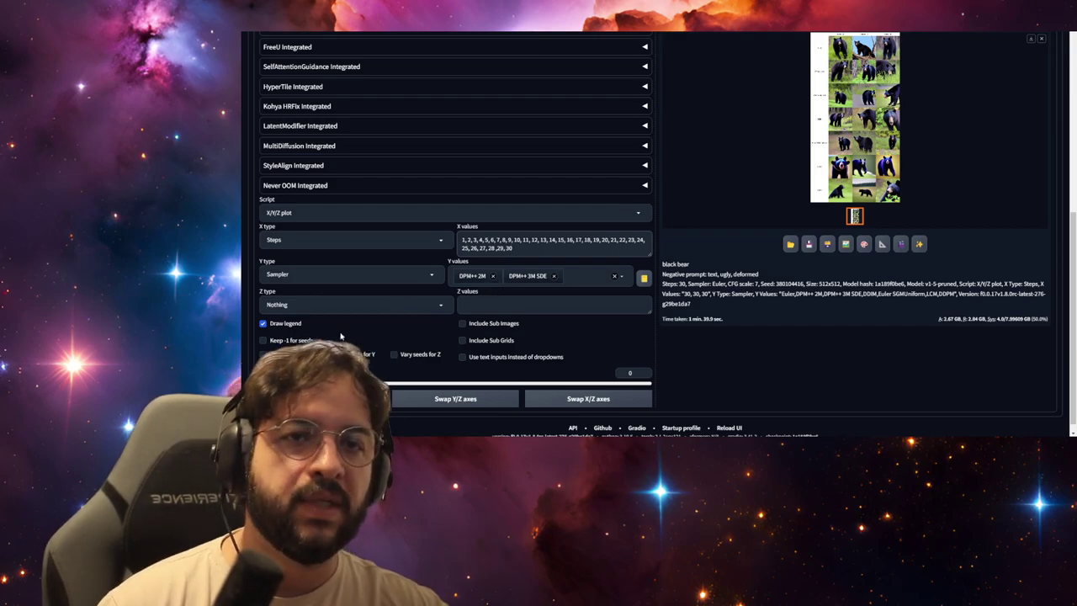
scroll(892, 164, up, 2)
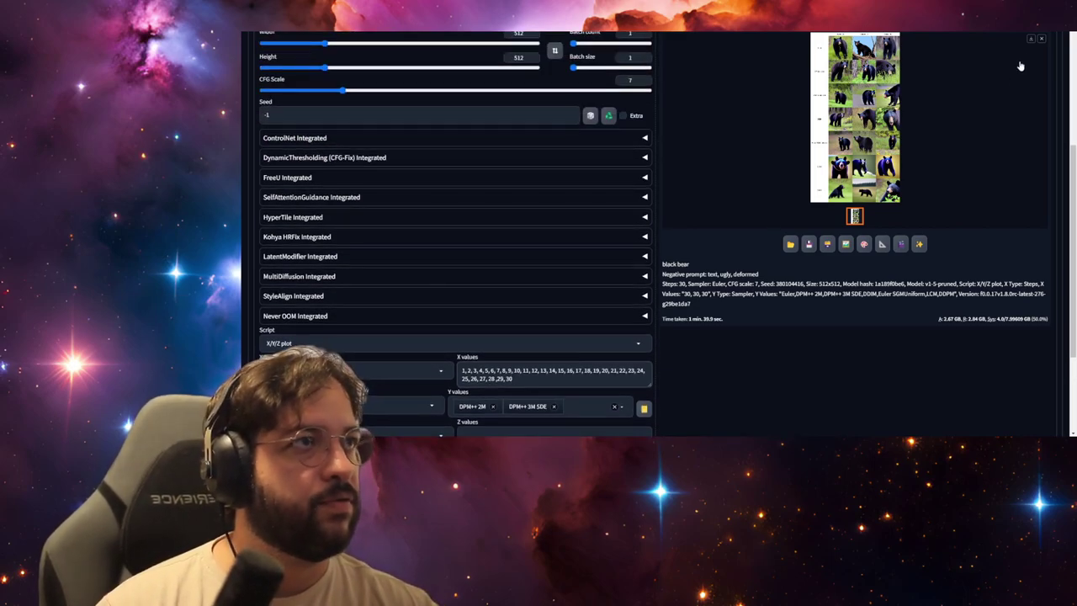
scroll(1030, 44, up, 3)
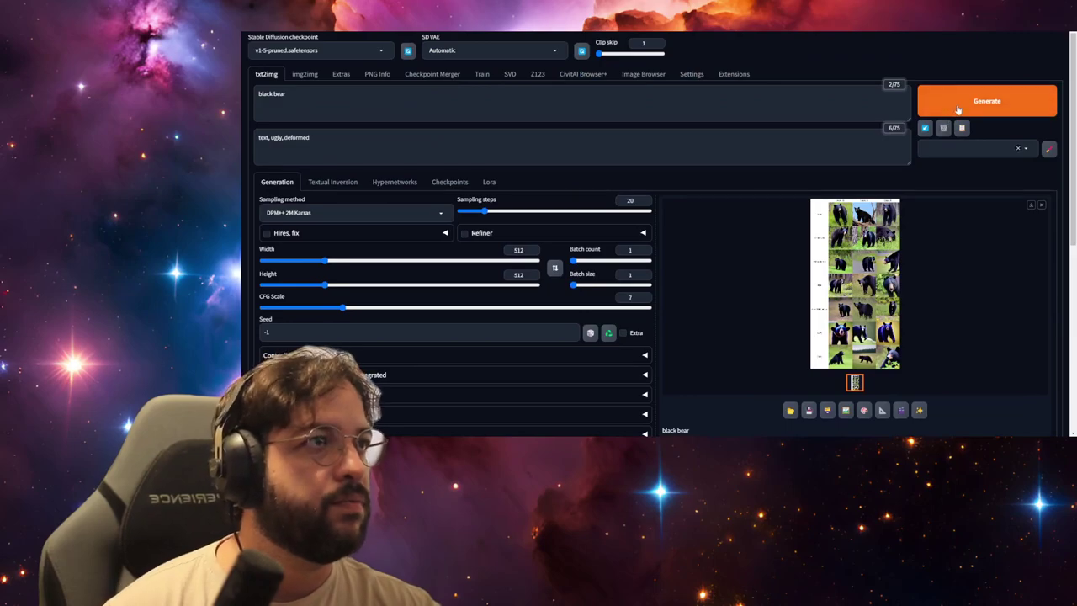
click(986, 101)
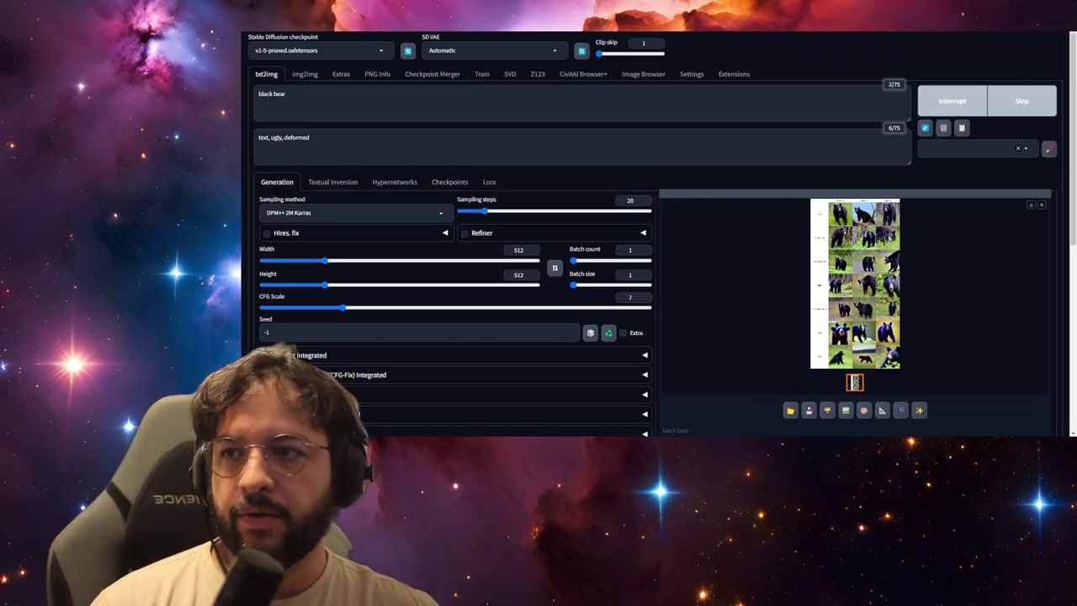
Switch to the command console window and move it over the WebUI to check the plot's generation progress
key(alt+Tab)
drag(537, 96, 667, 100)
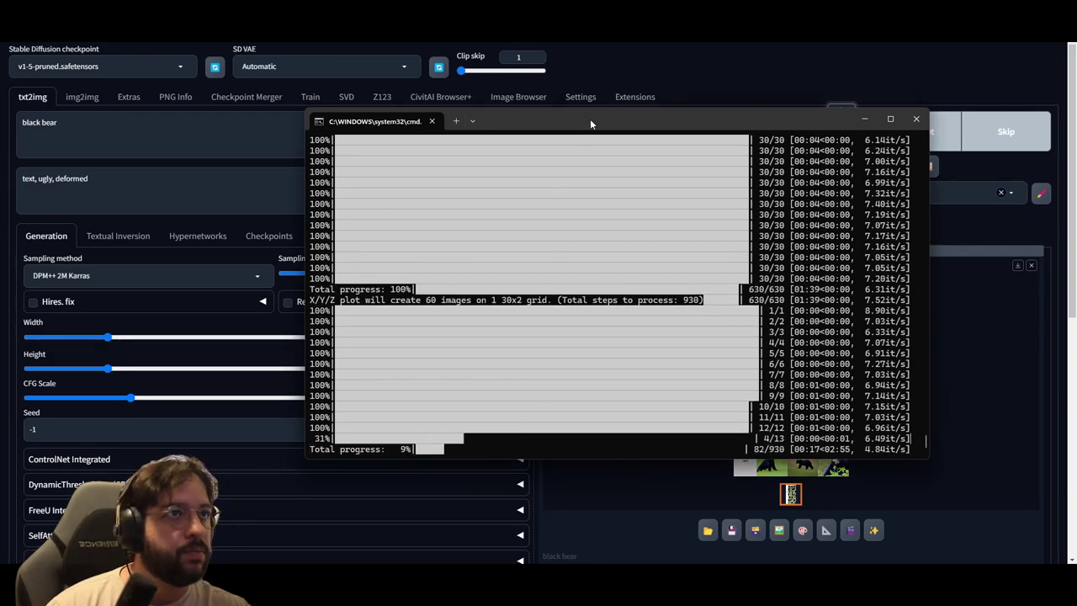
Move the console window slightly, switch to the cat sampler grid in the image viewer, and inspect the DPM++ and Karras sampler rows
drag(589, 118, 602, 111)
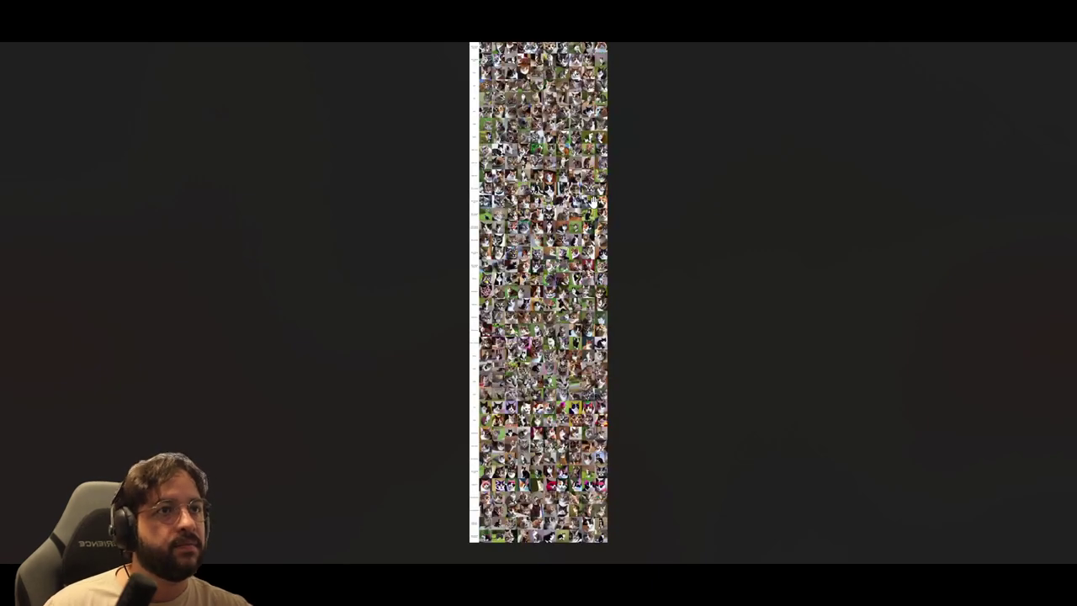
scroll(592, 204, up, 5)
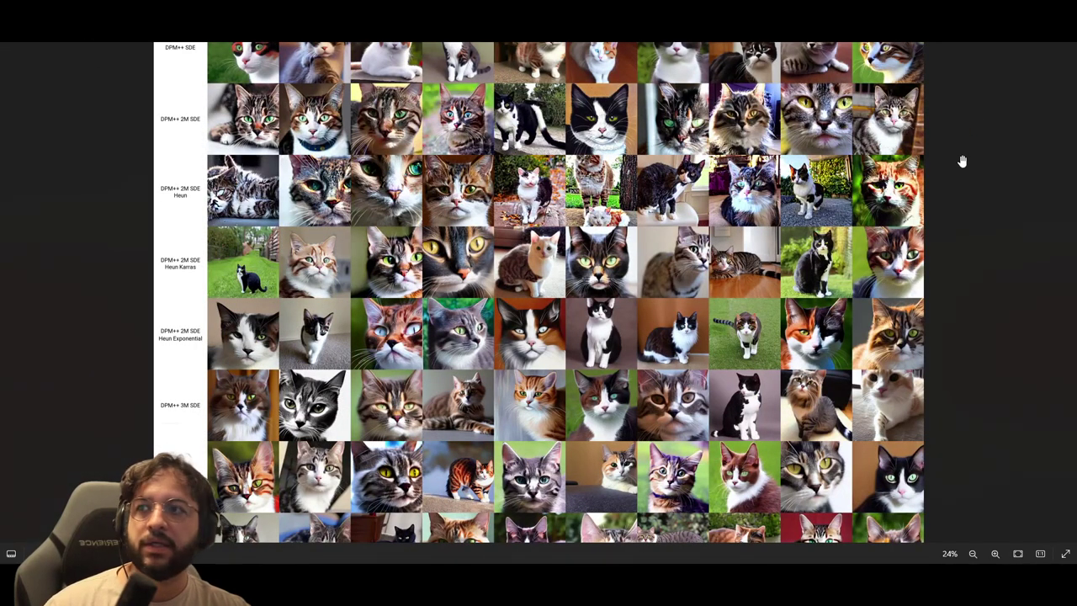
scroll(958, 160, up, 10)
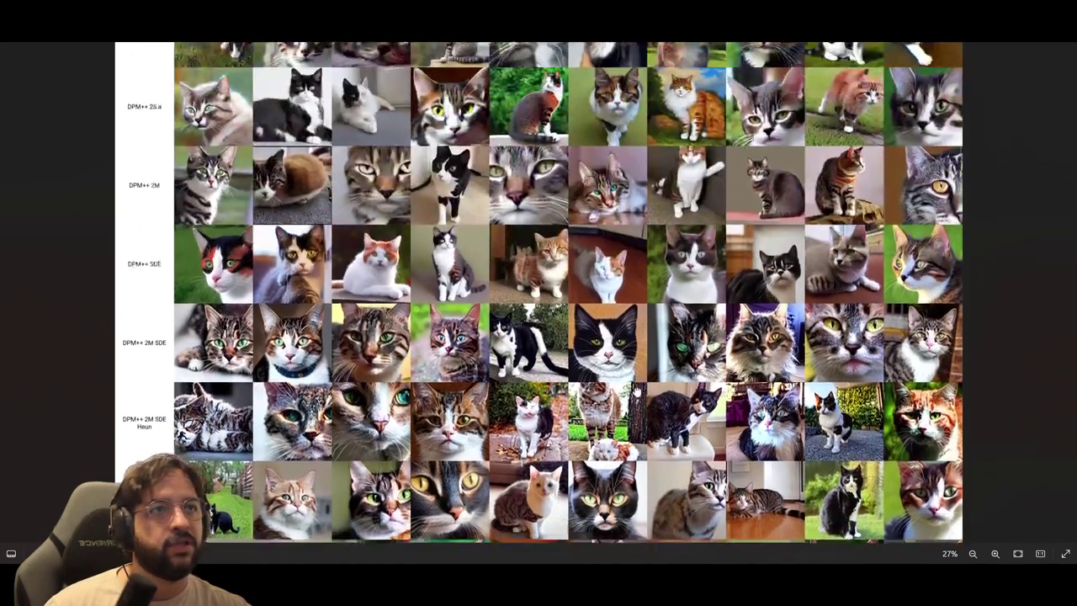
scroll(690, 164, down, 5)
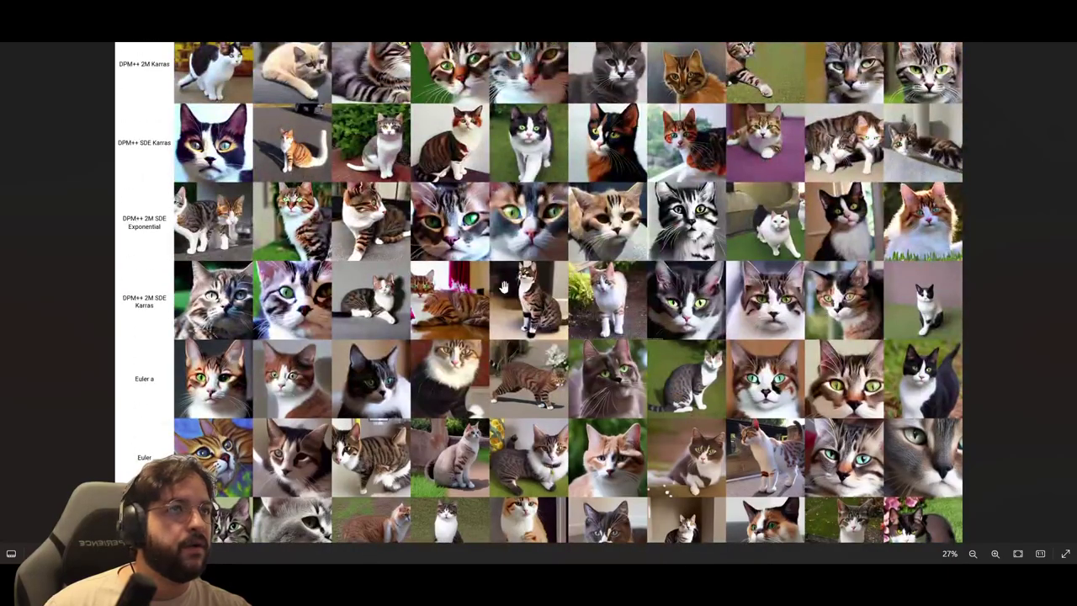
scroll(487, 262, up, 3)
scroll(491, 286, down, 1)
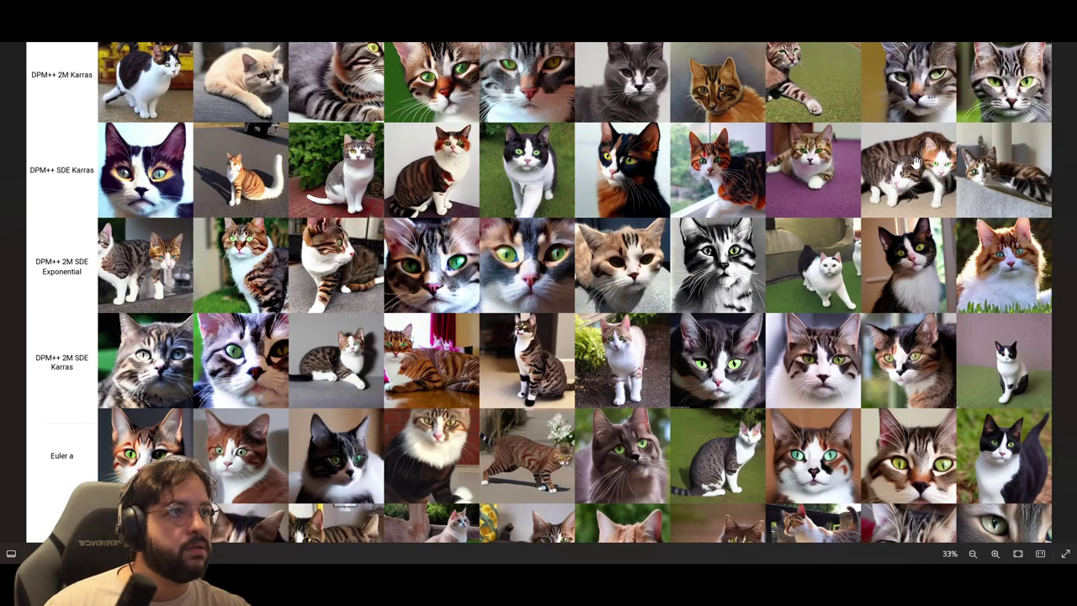
Examine the cat grid's rows from Euler a and Euler through LMS, Heun, DPM2 and DPM++ 2S a to DPM++ SDE
scroll(721, 261, down, 1)
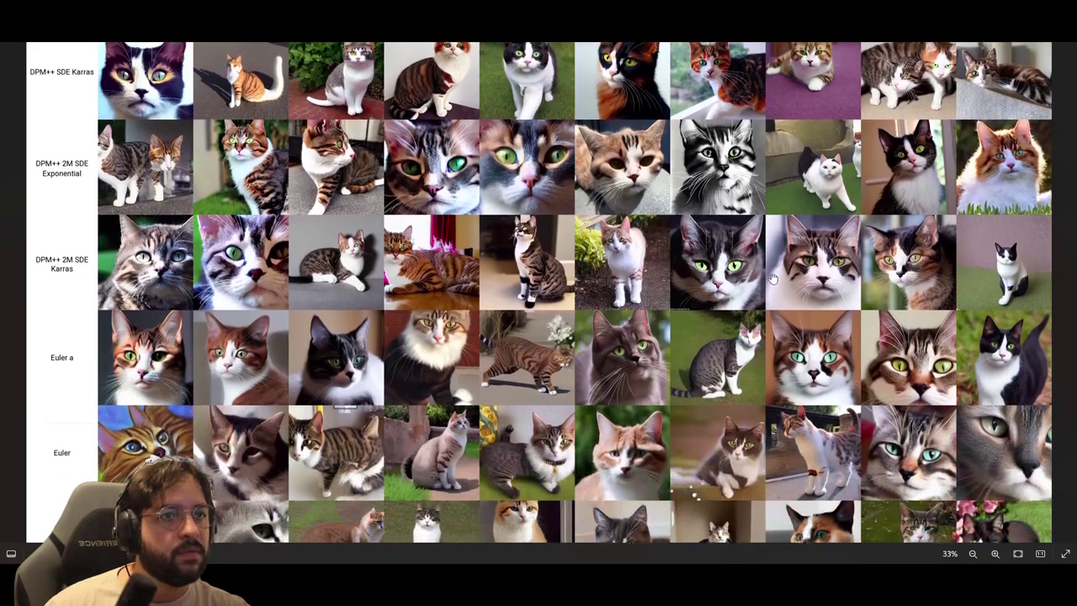
scroll(424, 507, down, 1)
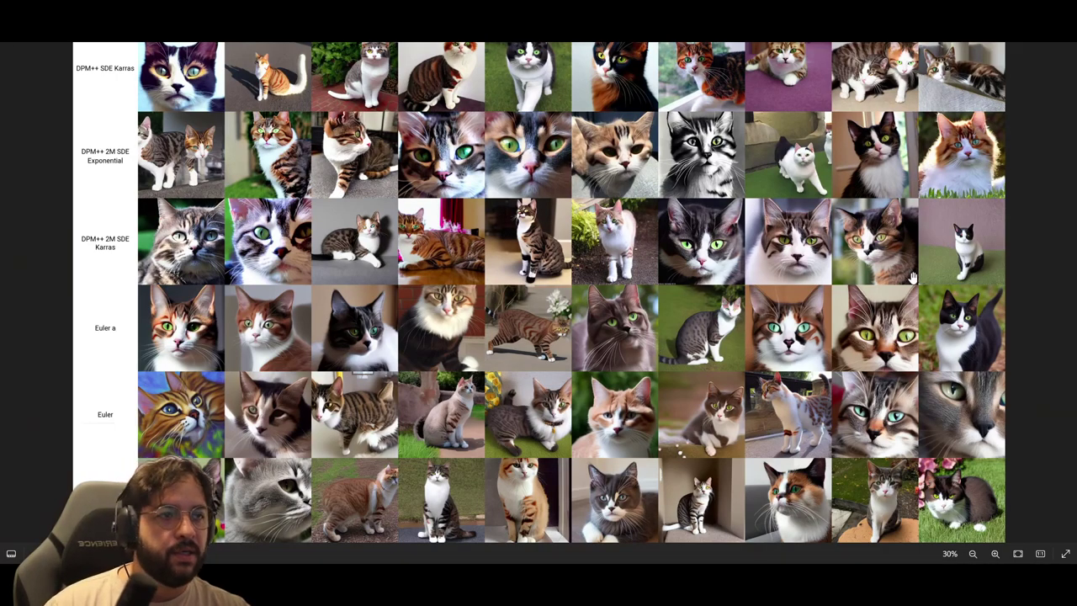
scroll(894, 271, down, 1)
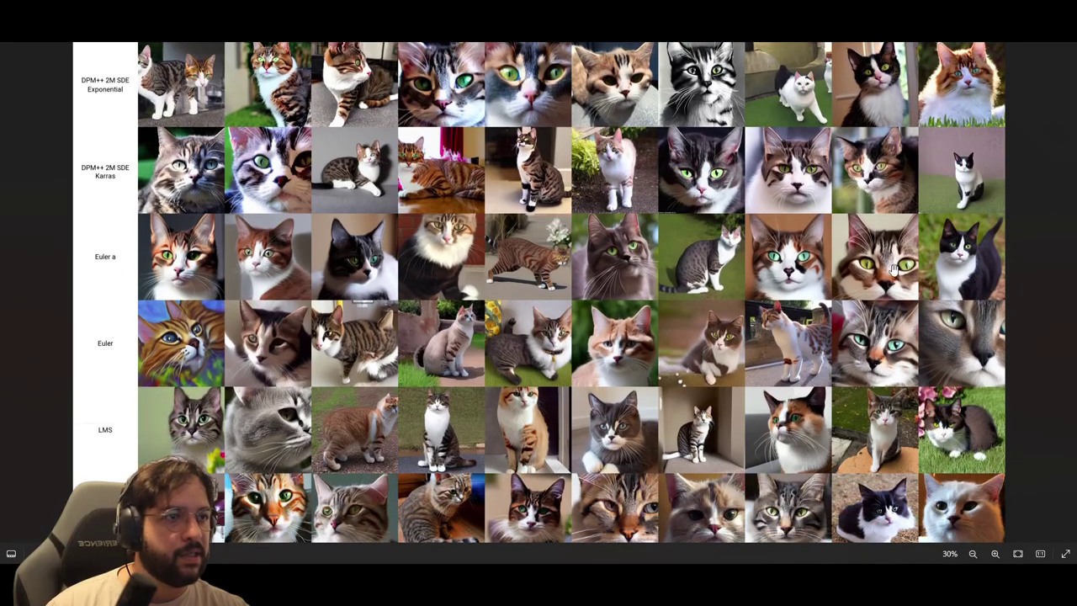
scroll(589, 436, down, 1)
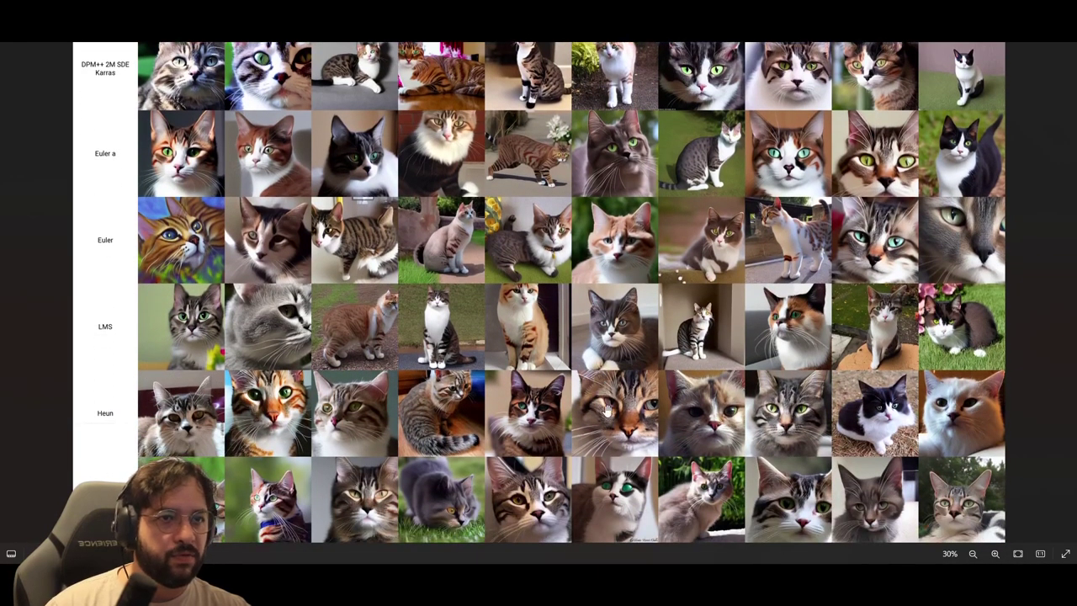
scroll(620, 491, down, 2)
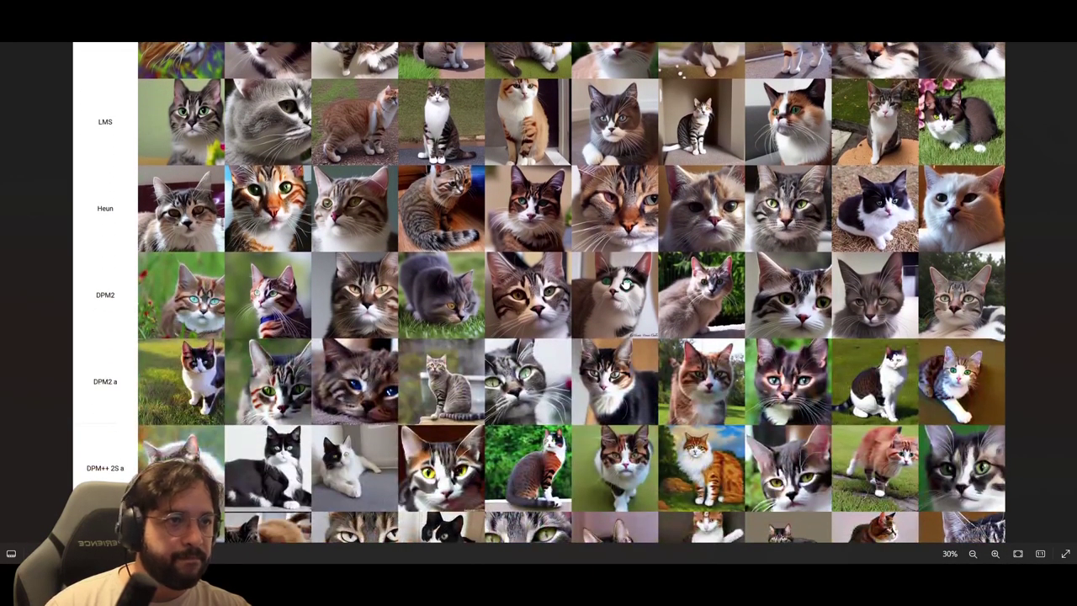
scroll(624, 283, down, 1)
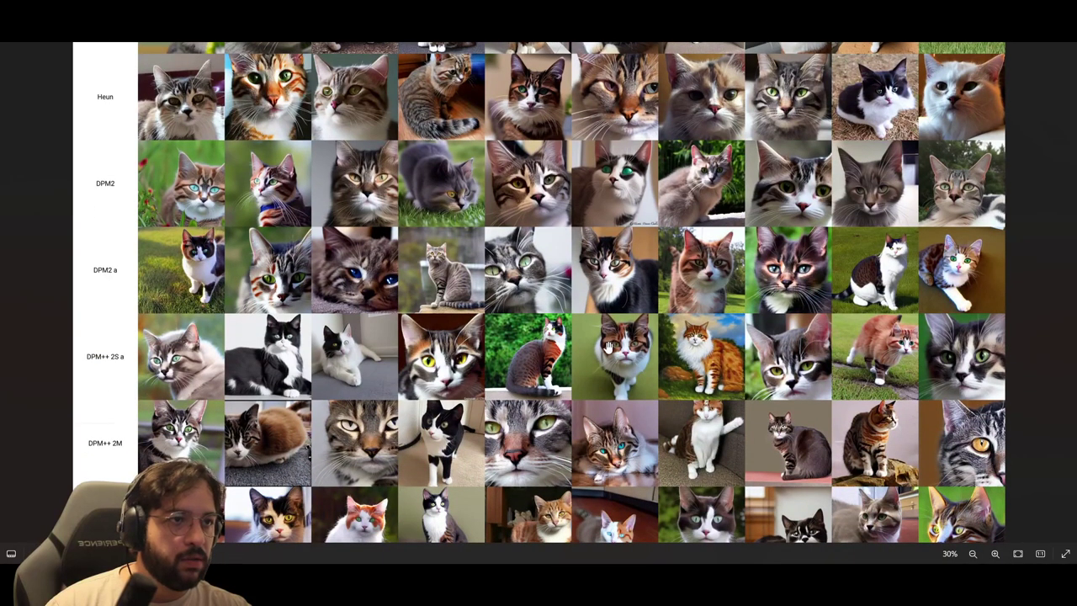
scroll(610, 387, down, 1)
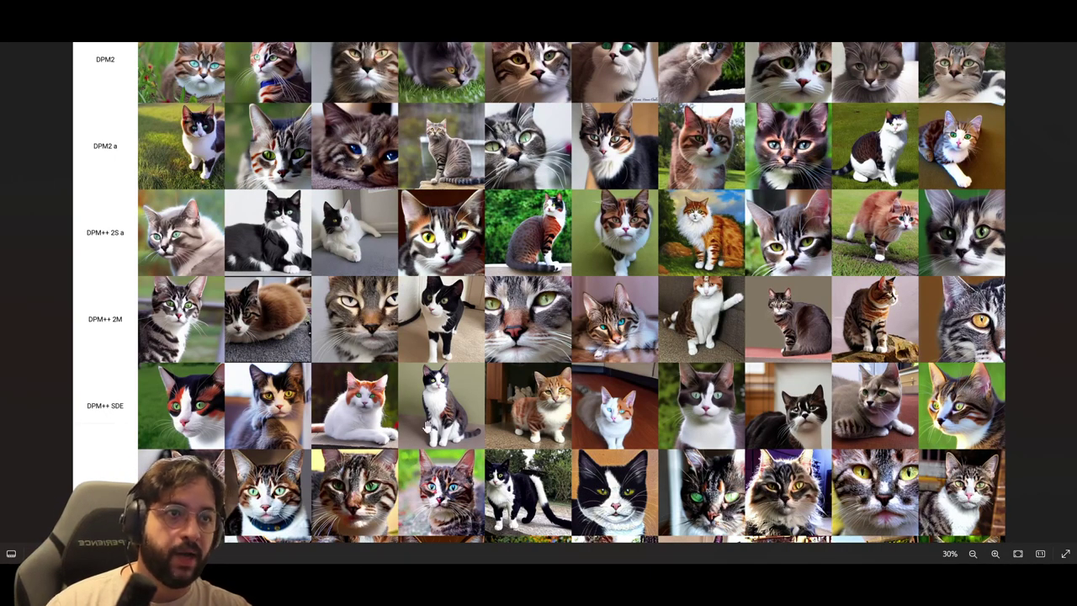
scroll(728, 441, down, 1)
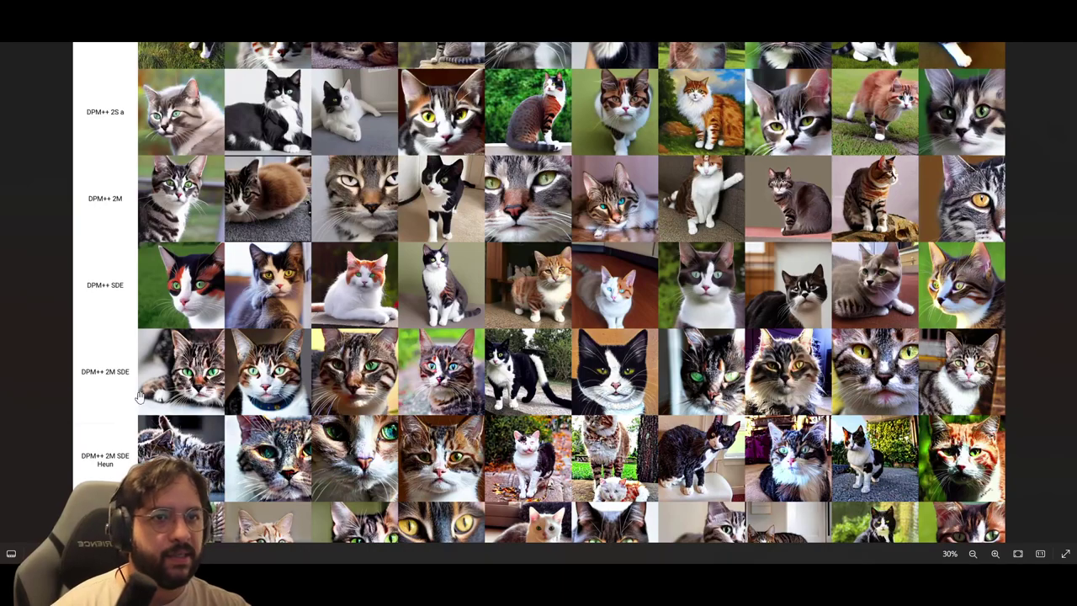
Compare the DPM++ 2M SDE row of the cat grid with the DPM++ 2M SDE Heun, Heun Karras and Heun Exponential rows
scroll(148, 395, down, 1)
scroll(216, 341, up, 1)
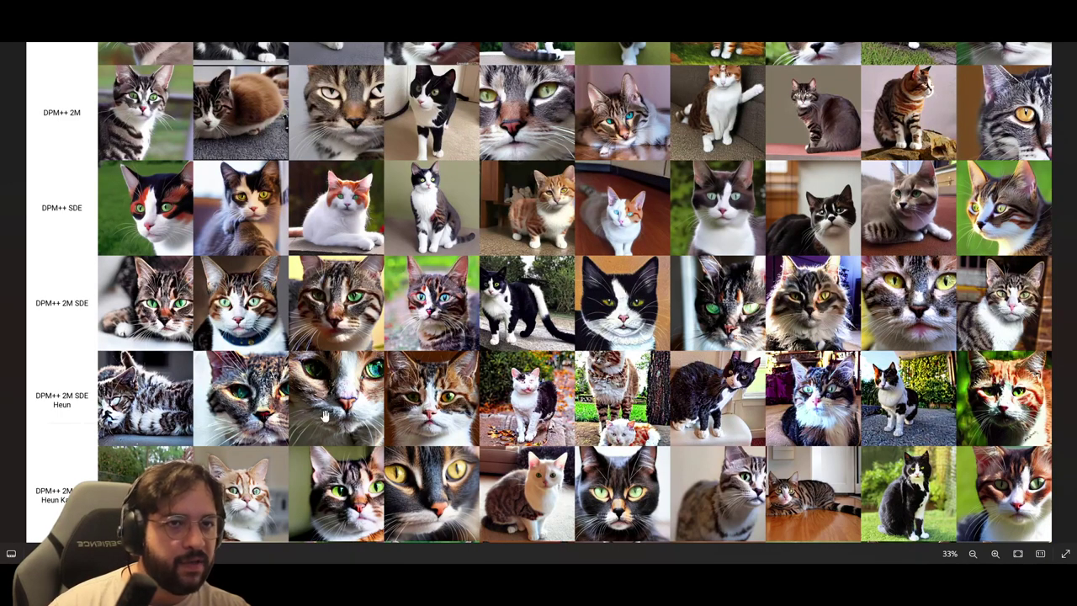
scroll(404, 413, down, 1)
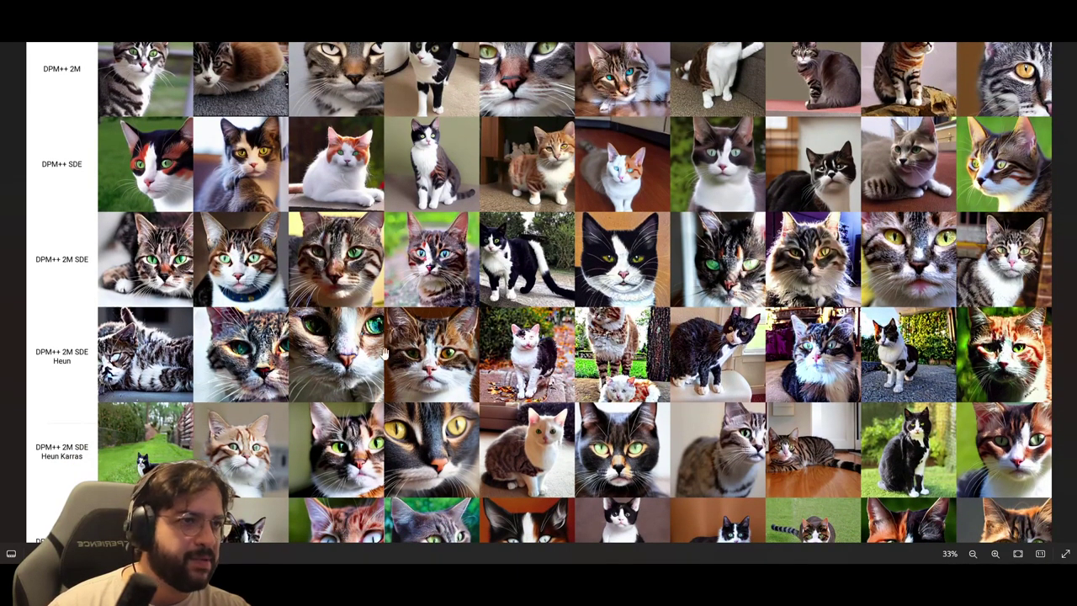
scroll(320, 353, down, 1)
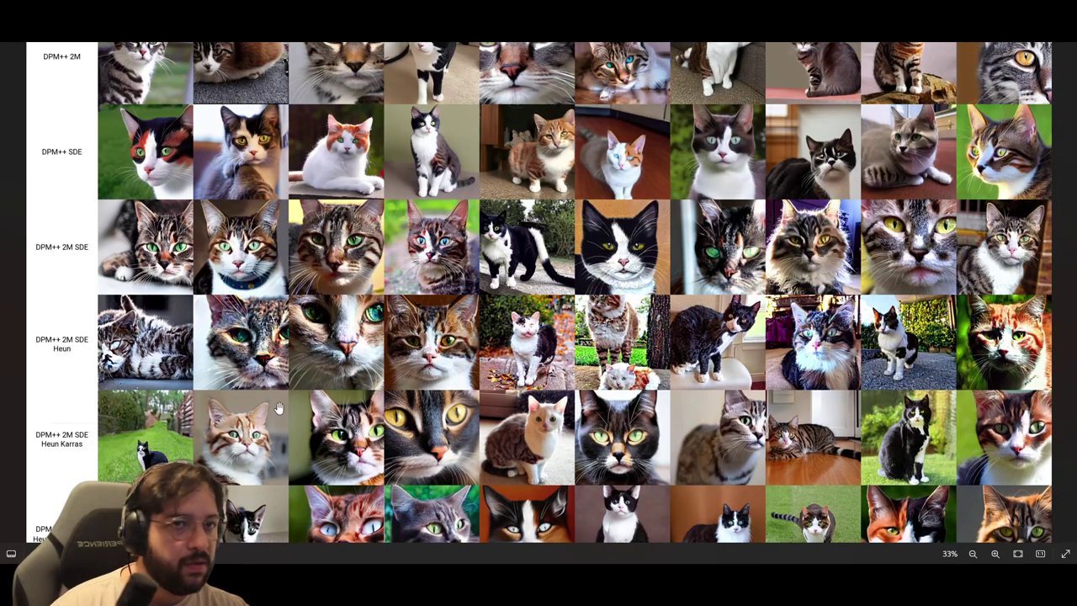
scroll(600, 452, down, 1)
scroll(538, 295, down, 5)
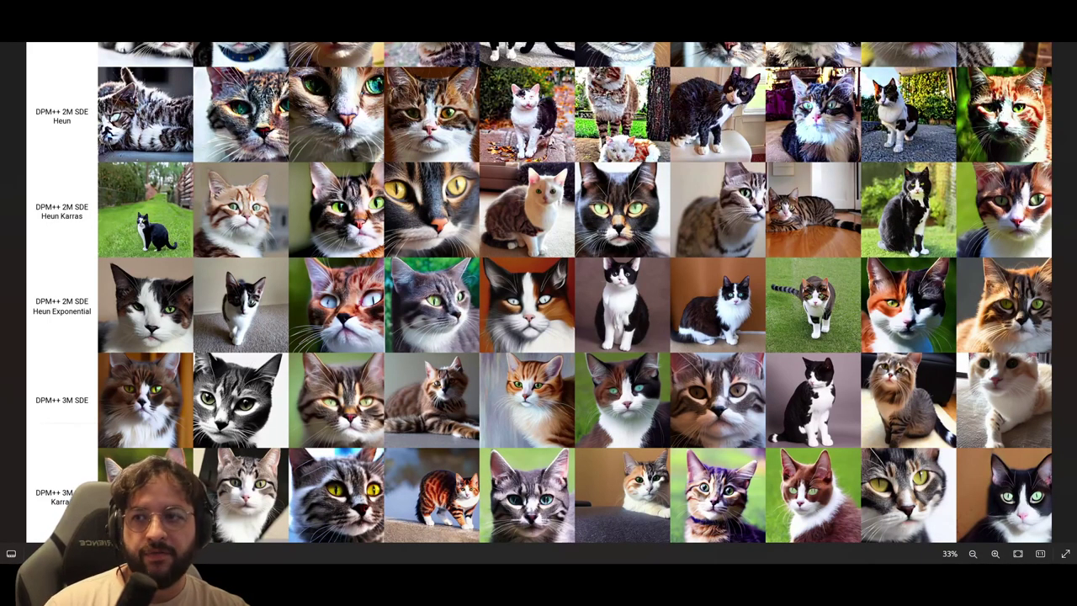
scroll(554, 445, down, 3)
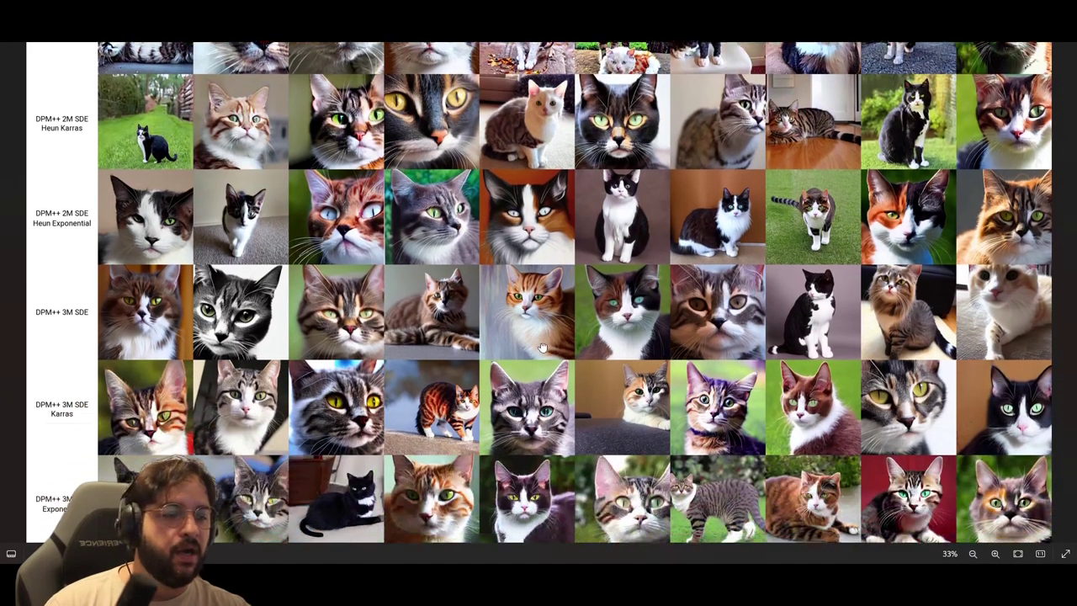
Examine the cat grid's rows from DPM++ 3M SDE through DPM fast, DPM adaptive, Restart and DDIM to UniPC and LCM
drag(581, 381, 614, 186)
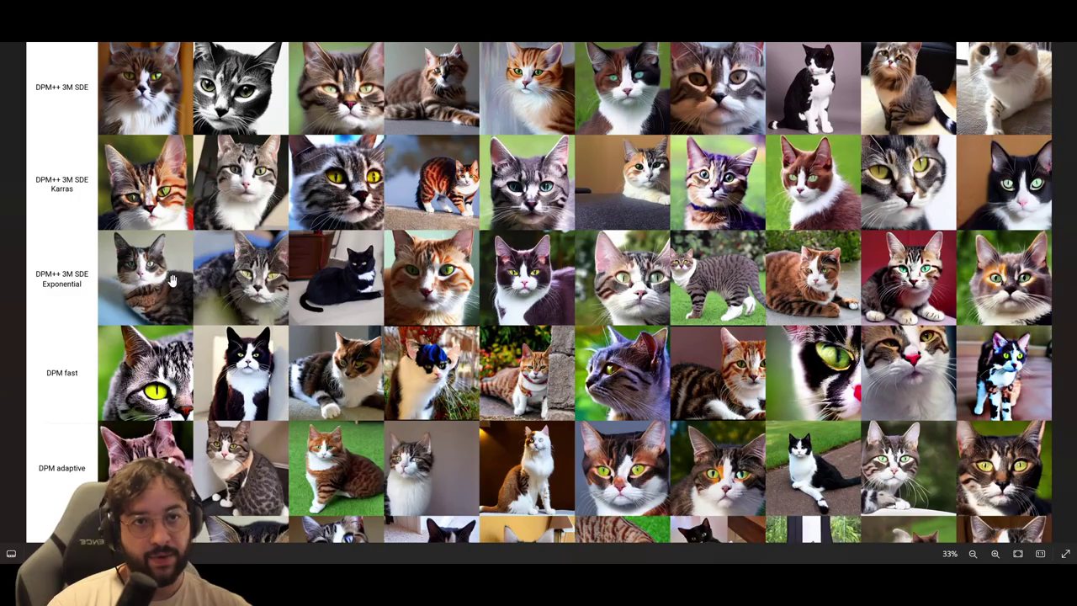
scroll(683, 334, down, 3)
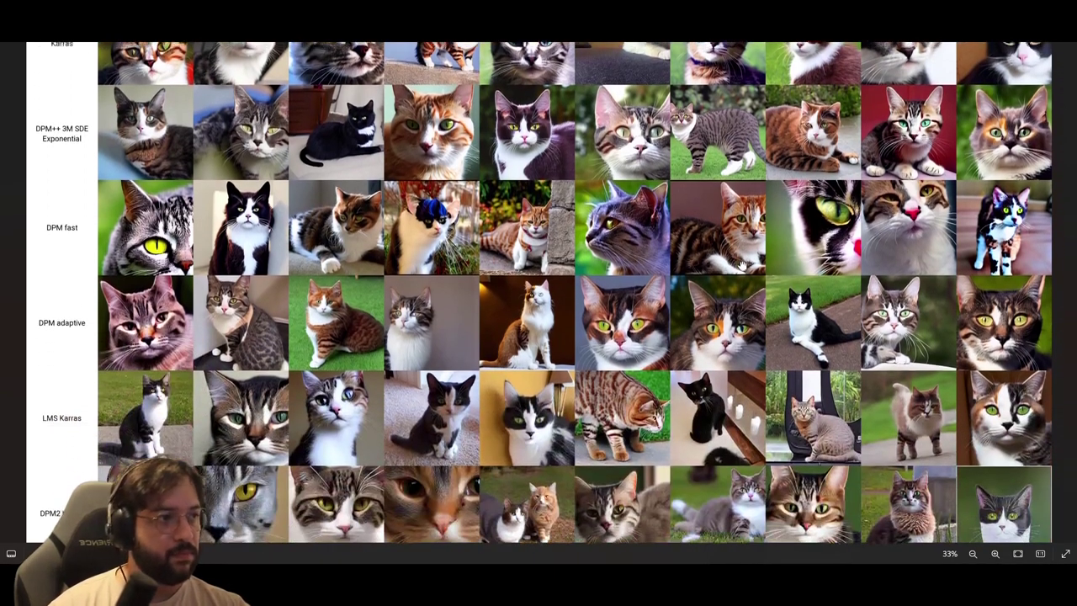
scroll(558, 418, down, 4)
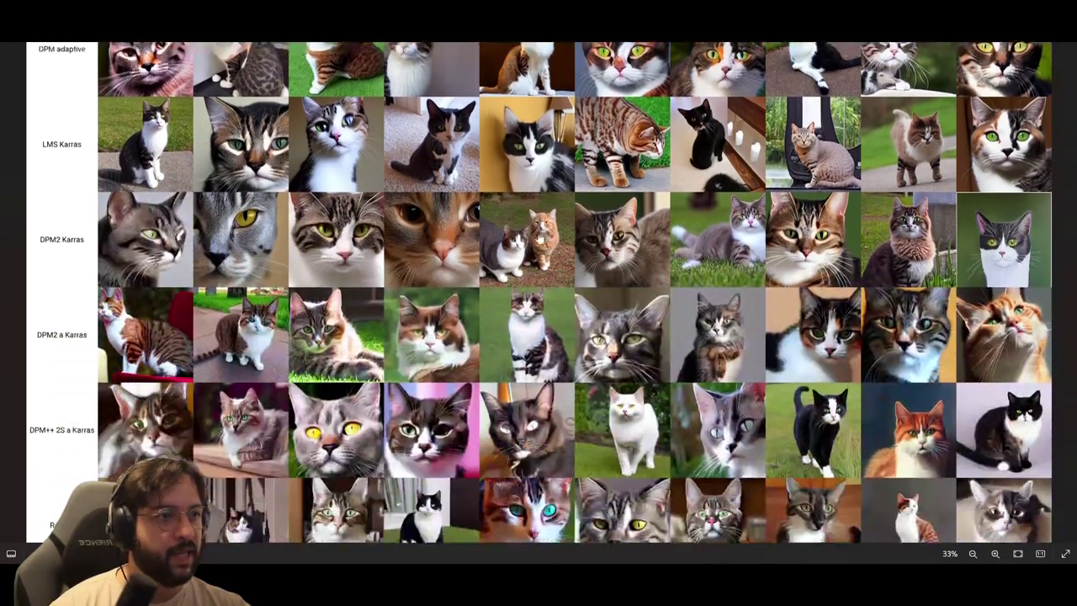
scroll(519, 345, down, 5)
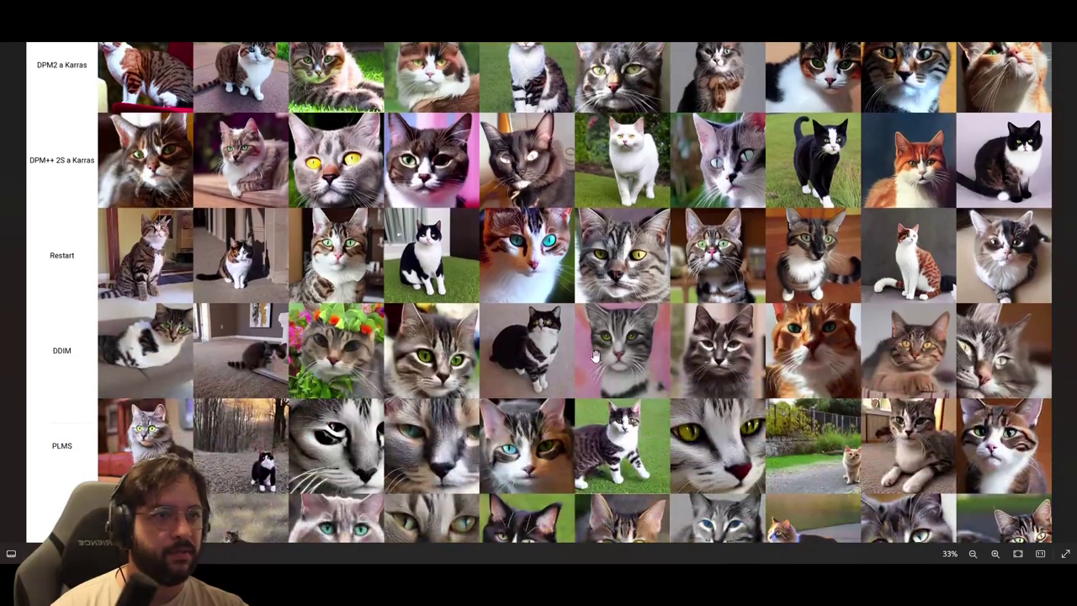
scroll(604, 274, down, 4)
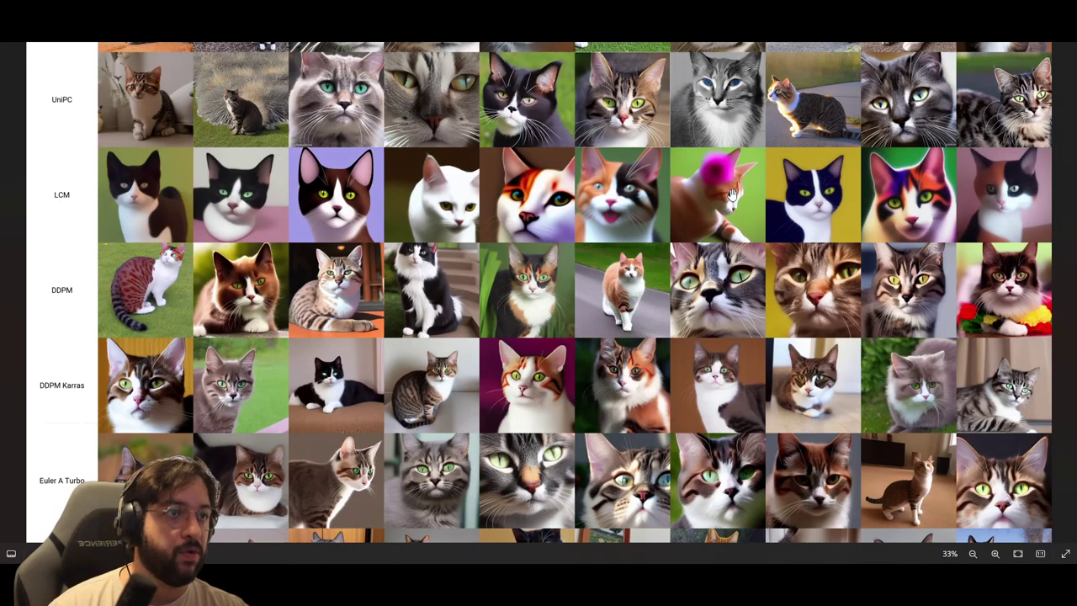
Compare the DDPM, Turbo, LCM Karras and SGMUniform sampler rows of the cat grid
scroll(588, 370, down, 2)
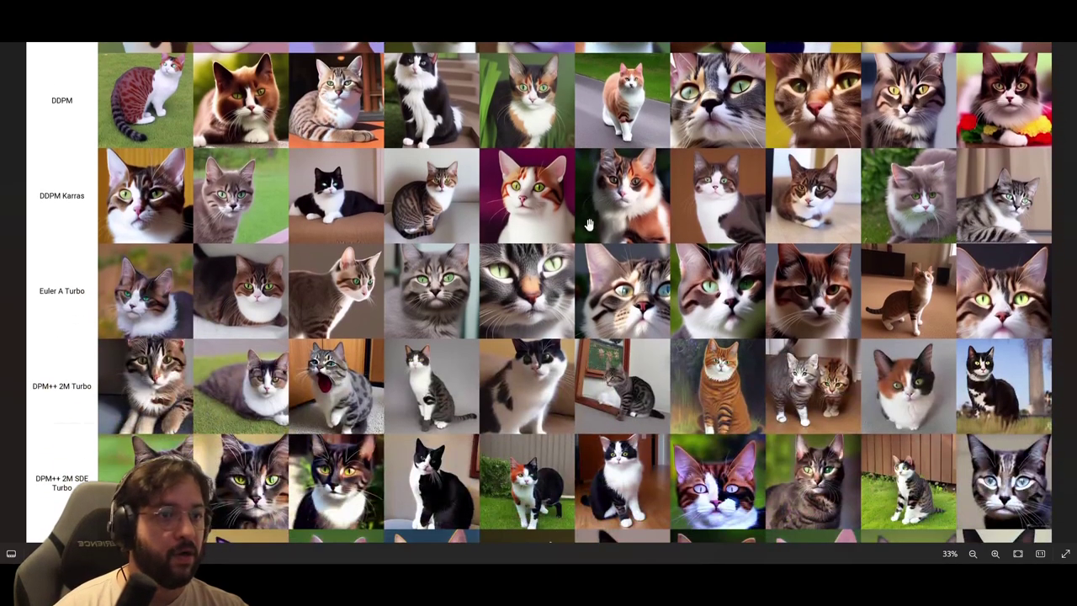
scroll(564, 334, down, 2)
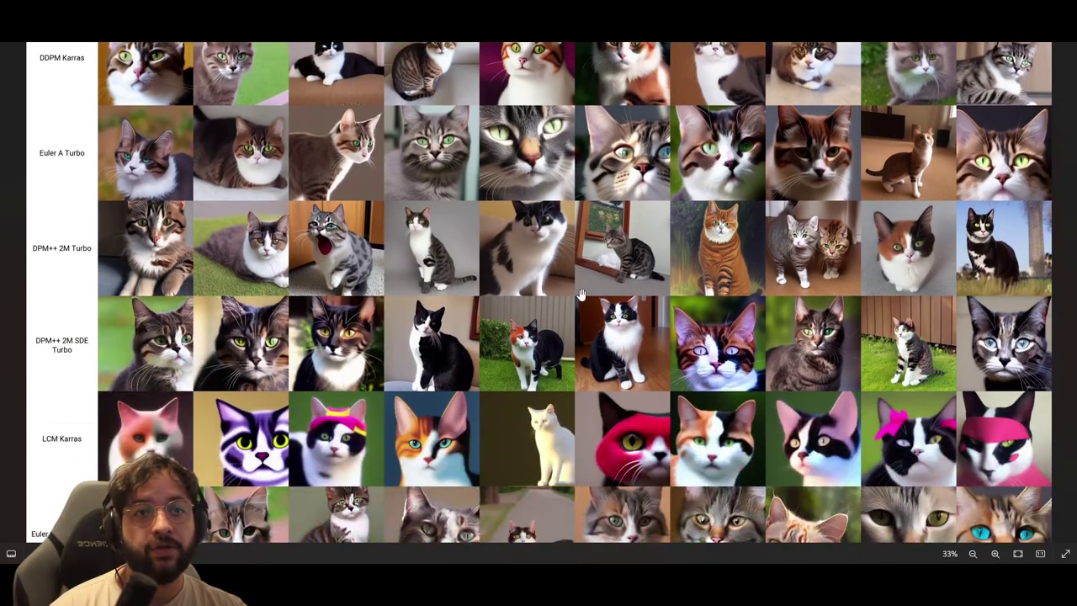
scroll(580, 293, down, 2)
scroll(622, 236, down, 1)
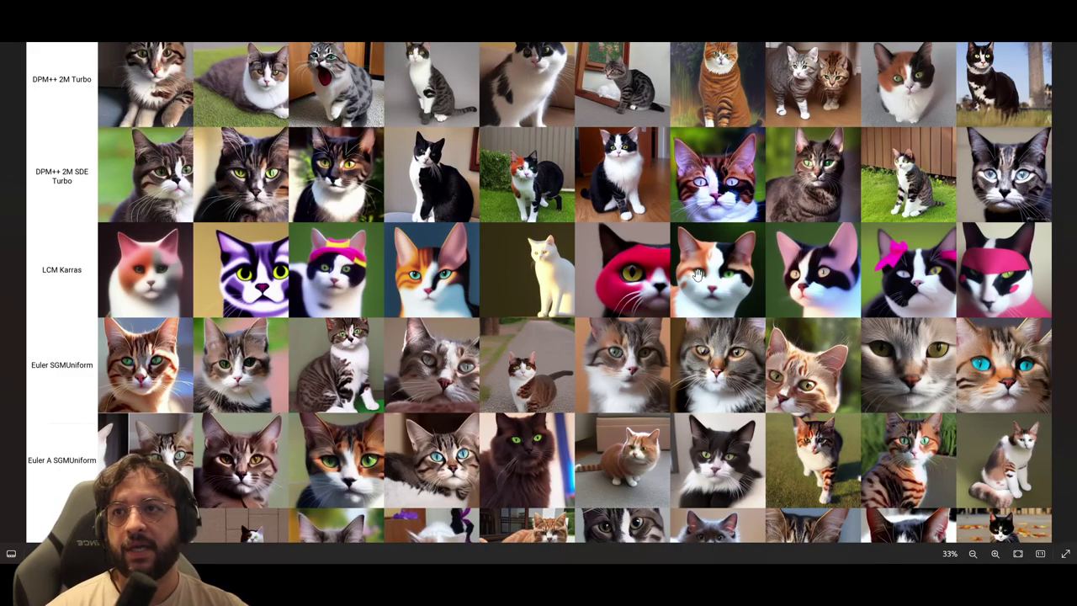
scroll(697, 284, down, 1)
scroll(690, 337, down, 1)
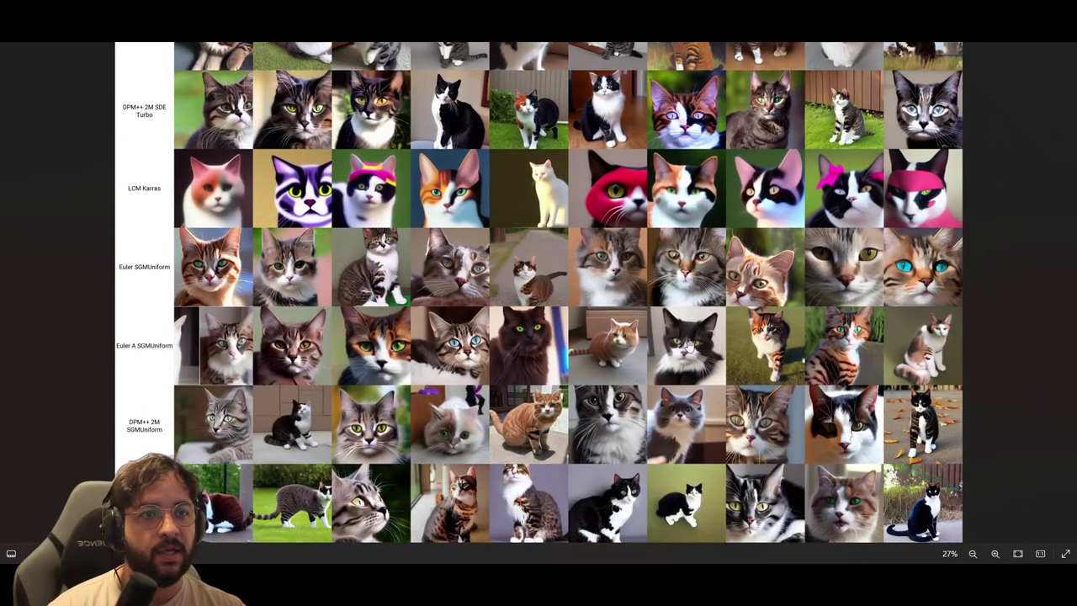
scroll(700, 286, up, 1)
scroll(795, 145, down, 1)
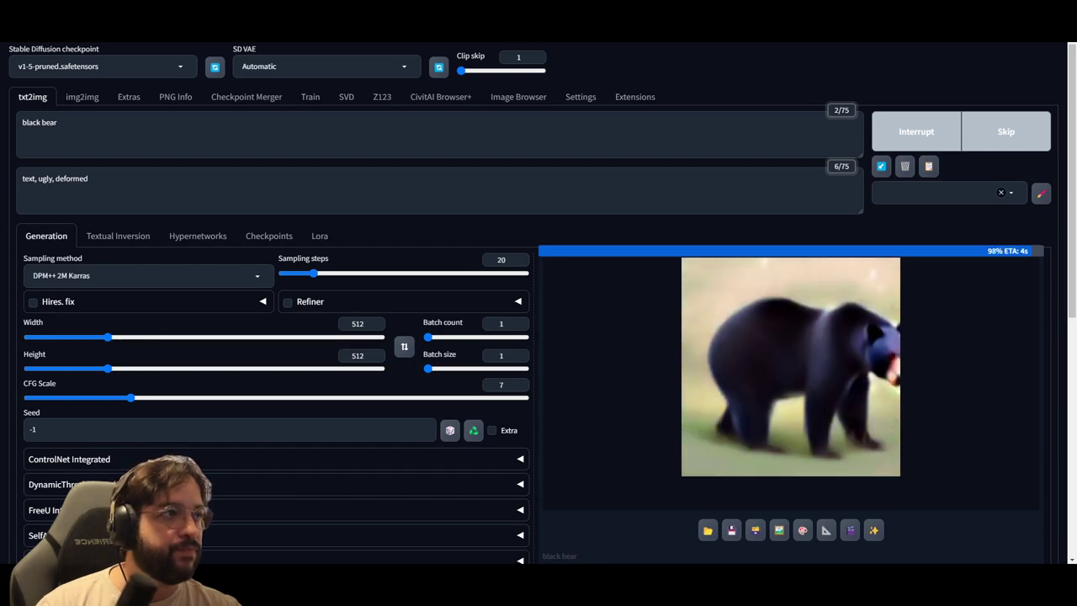
Return to the WebUI and review the X/Y/Z plot script settings while the black bear plot finishes generating
scroll(678, 323, down, 4)
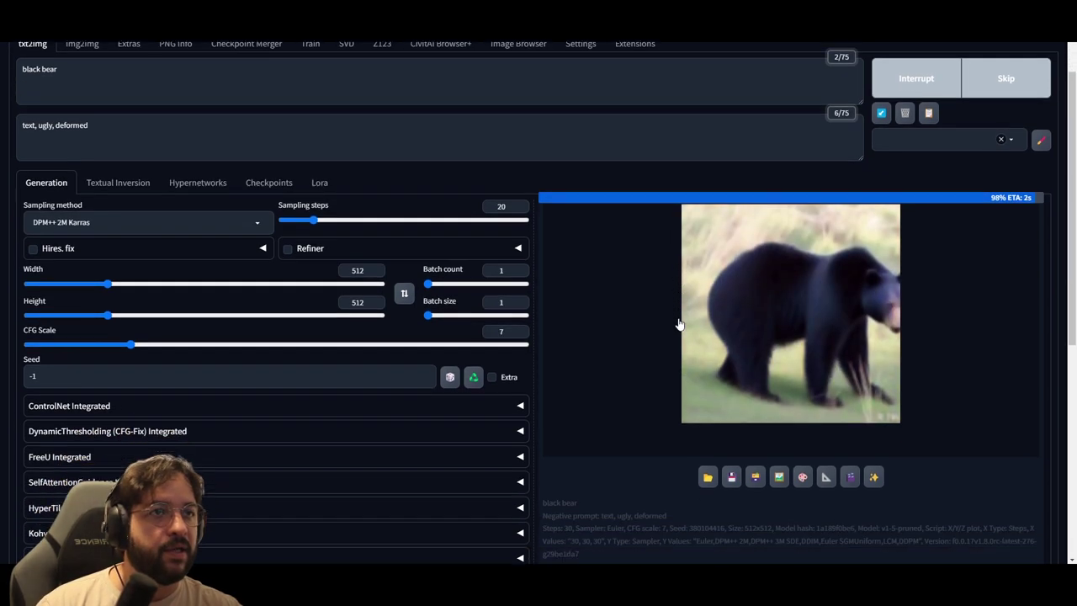
scroll(679, 317, down, 2)
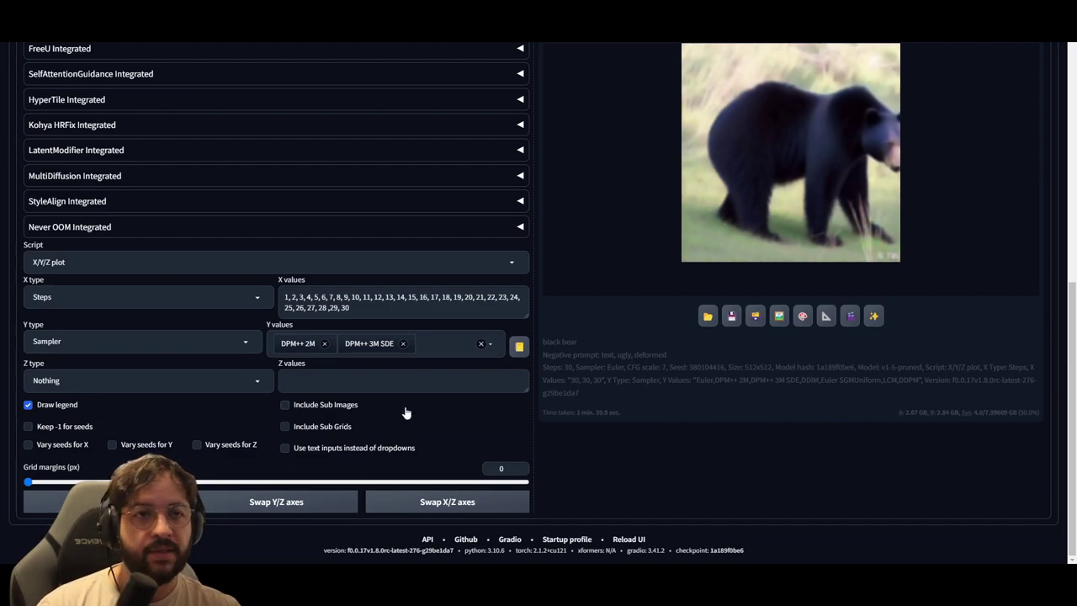
scroll(489, 433, up, 4)
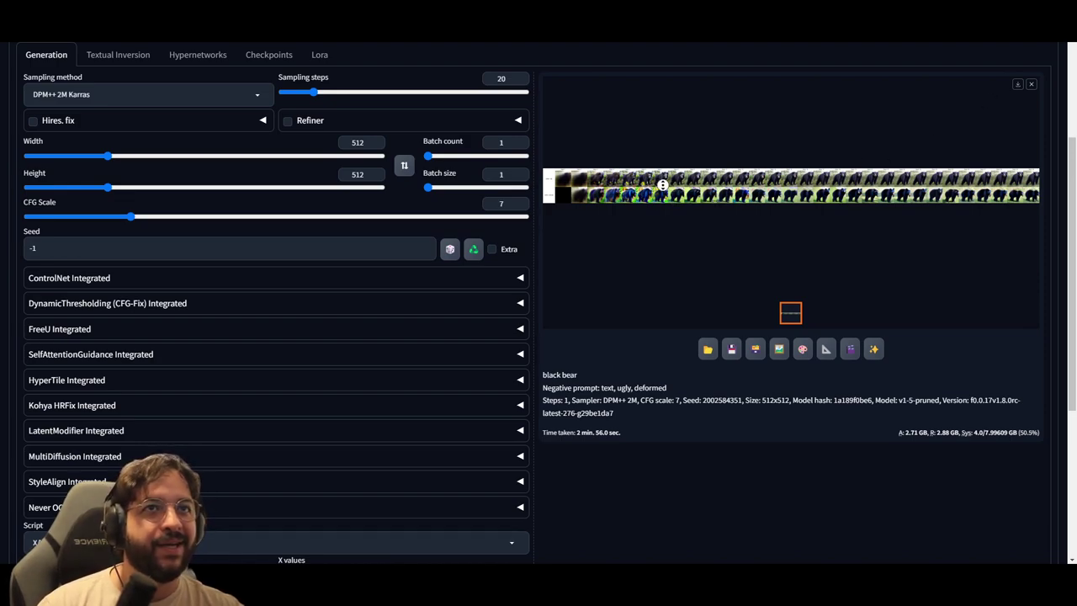
Open the finished black bear grid as a separate image and compare DPM++ 2M with DPM++ 3M SDE at the lowest step counts
click(576, 240)
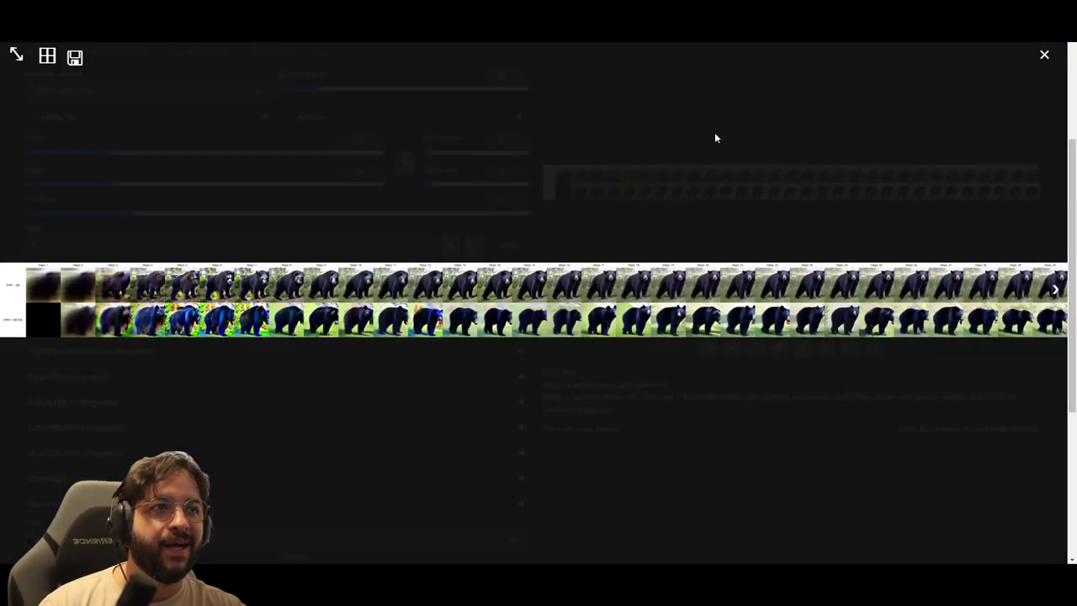
right_click(597, 305)
click(677, 321)
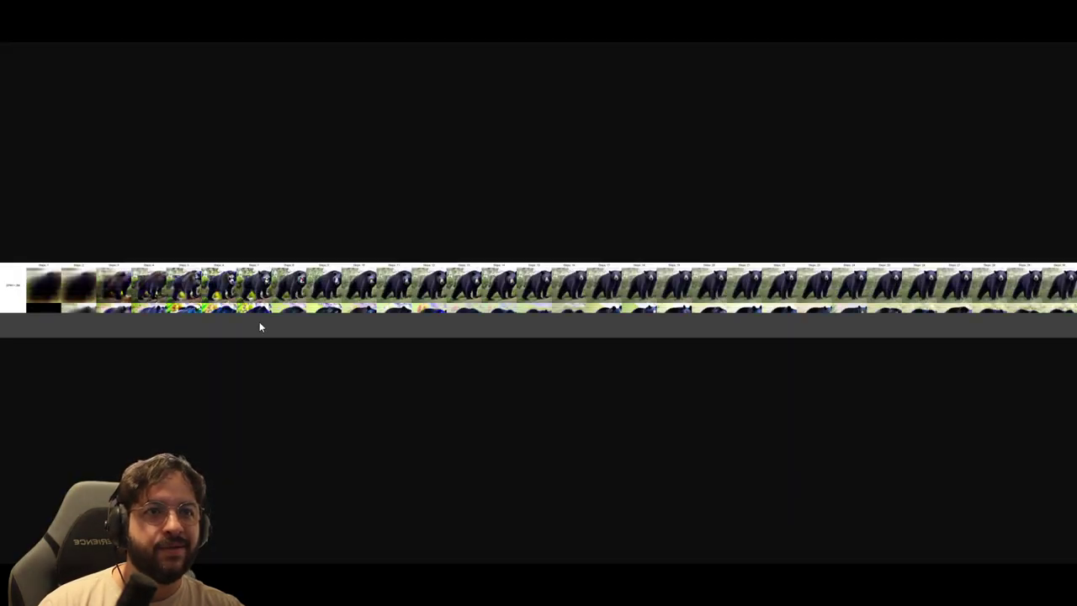
scroll(348, 288, up, 3)
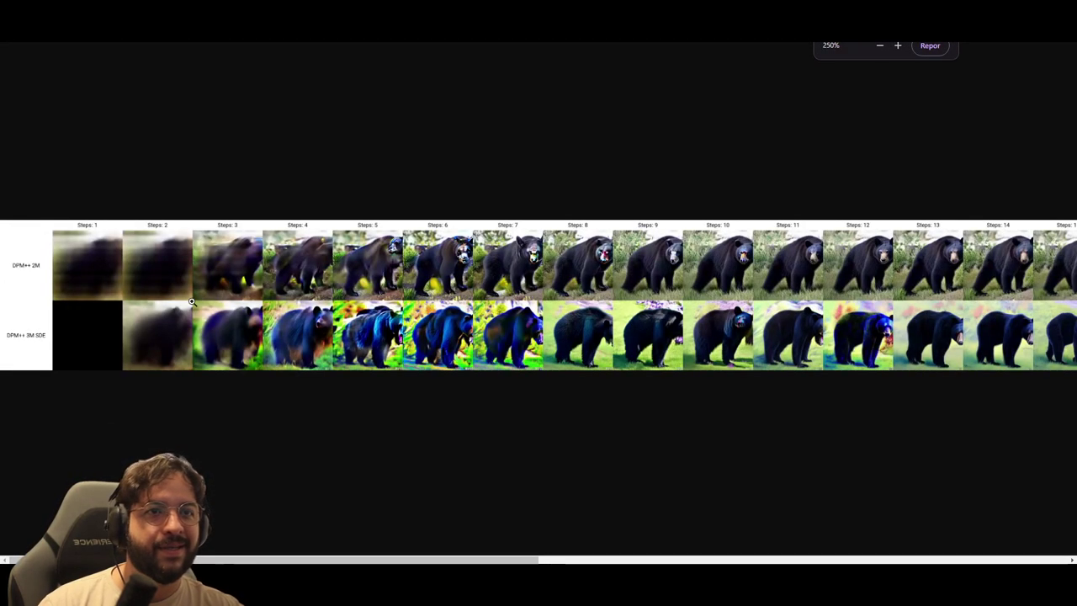
scroll(191, 301, down, 2)
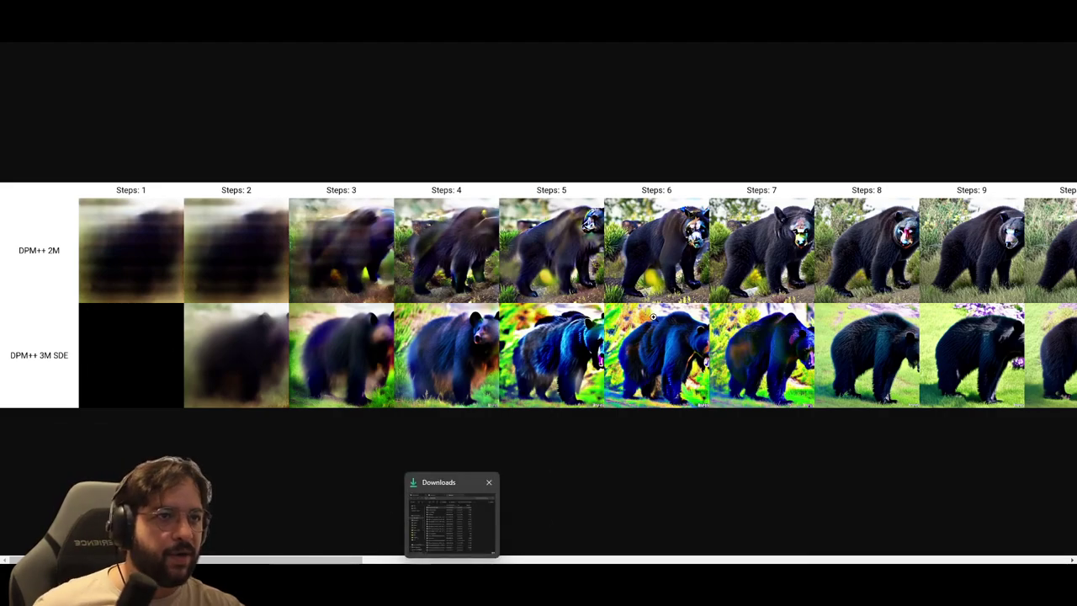
Compare the DPM++ 2M and DPM++ 3M SDE rows of the black bear grid across the full range of 1 to 30 steps
drag(351, 559, 1028, 552)
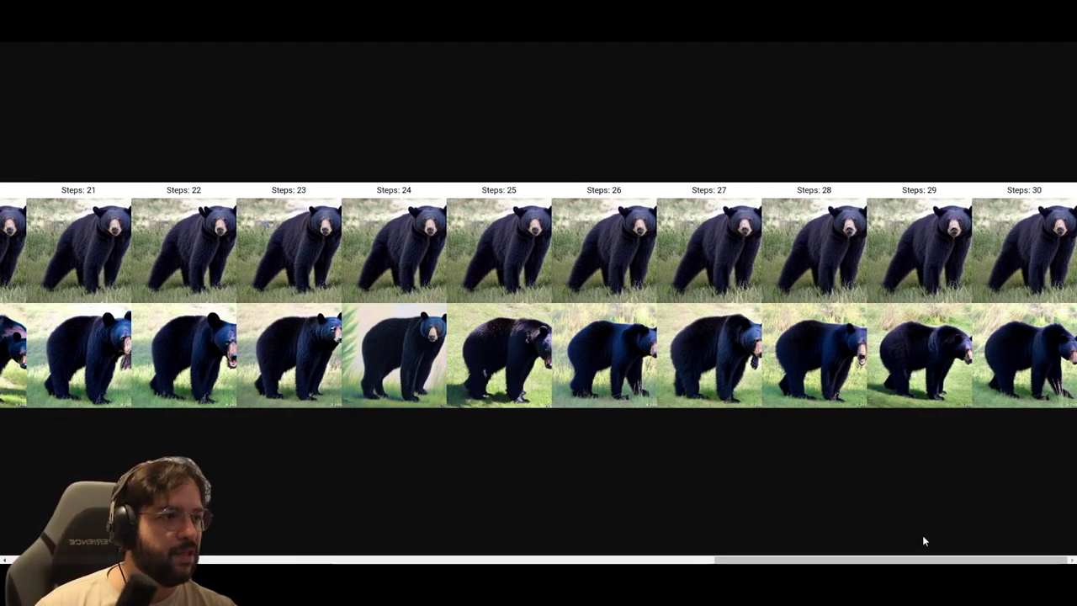
drag(930, 562, 579, 562)
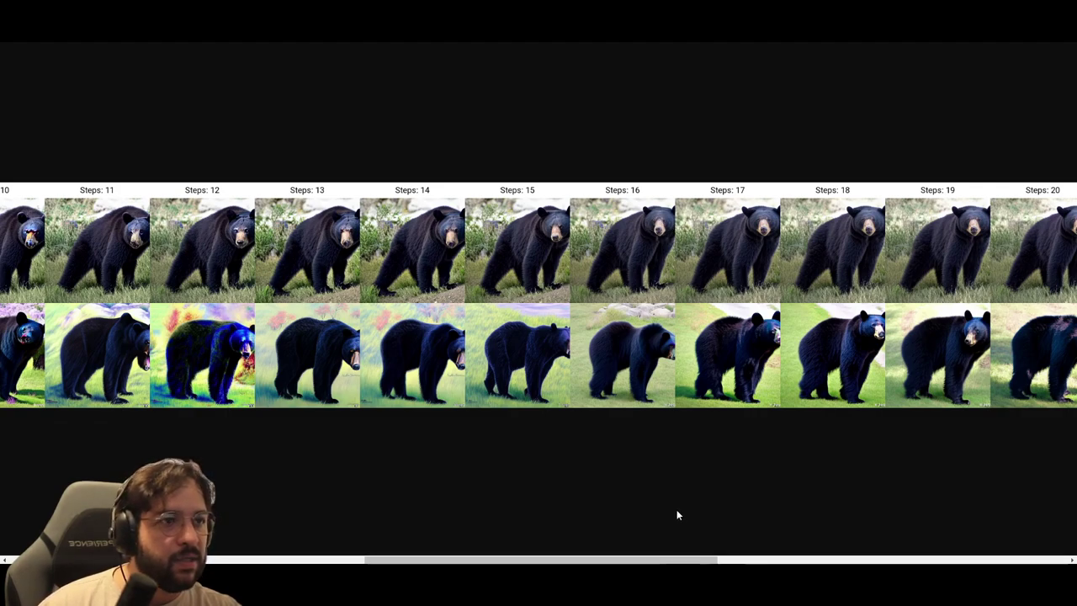
drag(703, 559, 574, 560)
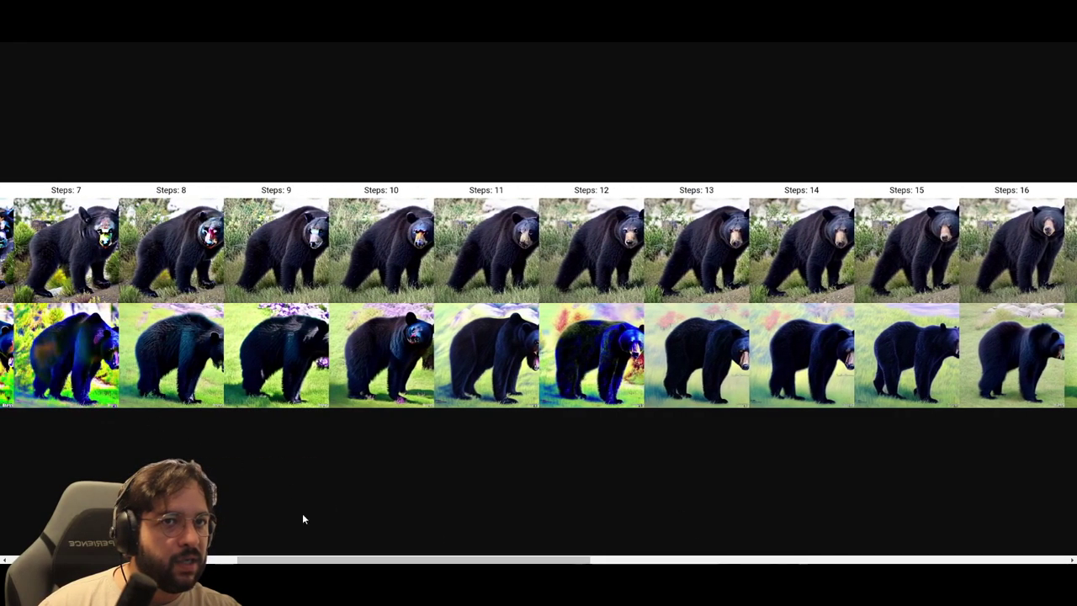
drag(451, 562, 762, 552)
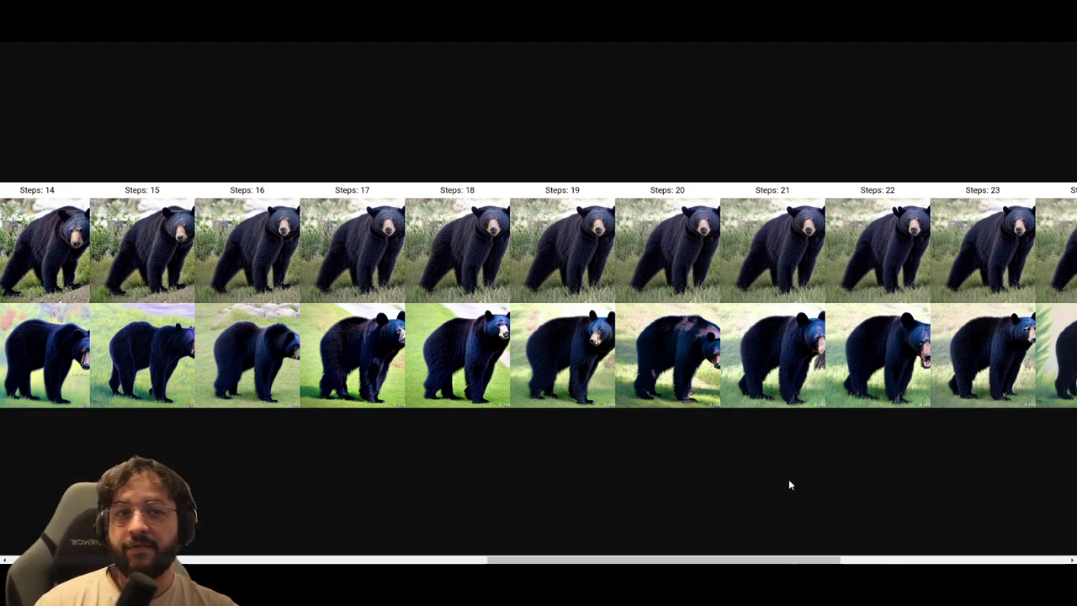
scroll(785, 560, right, 2)
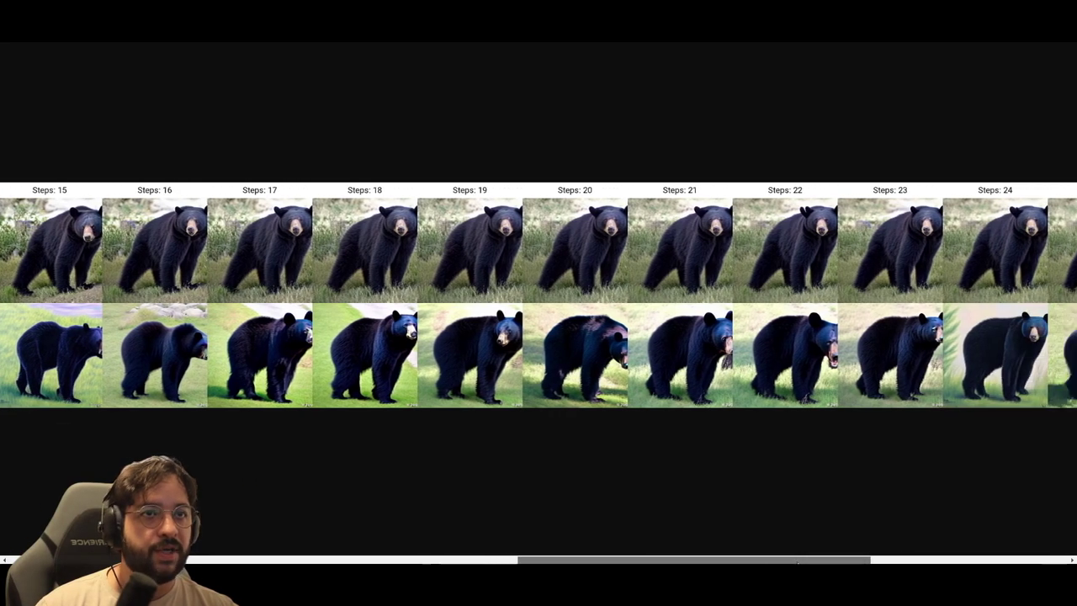
scroll(538, 303, right, 5)
scroll(538, 303, left, 17)
scroll(538, 303, left, 2)
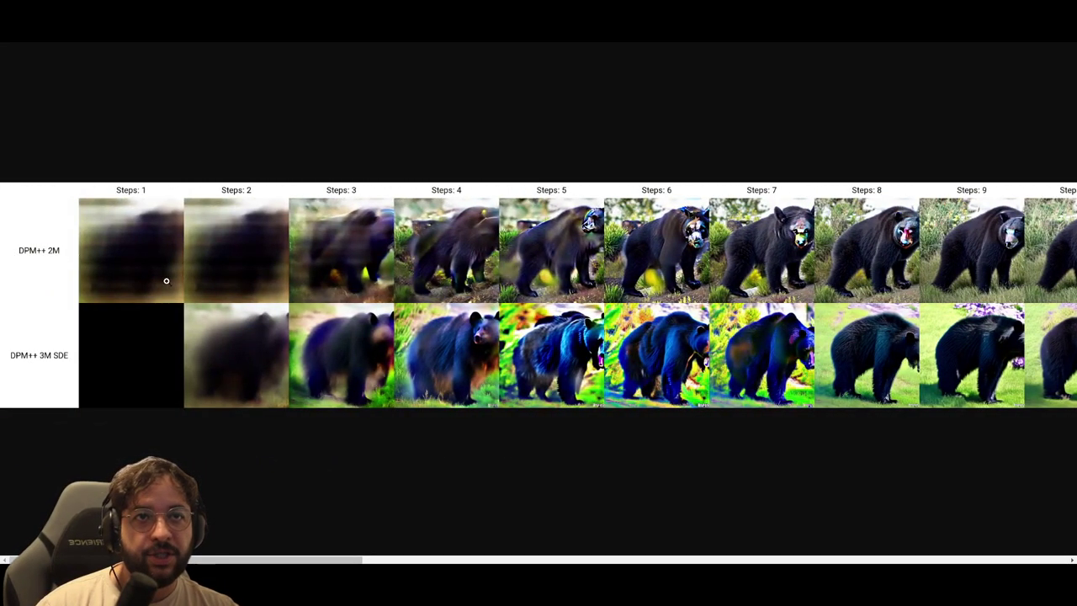
Examine both sampler rows of the bear grid at 19 to 30 steps and compare them with the lowest step counts
drag(336, 560, 871, 560)
scroll(899, 517, right, 4)
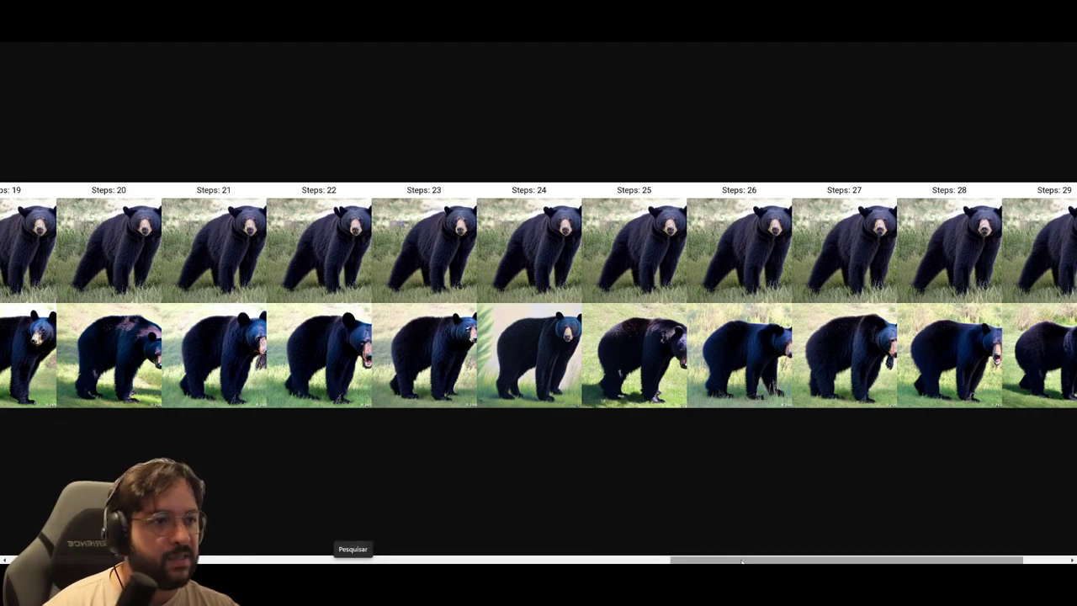
scroll(349, 551, left, 1)
scroll(844, 551, right, 3)
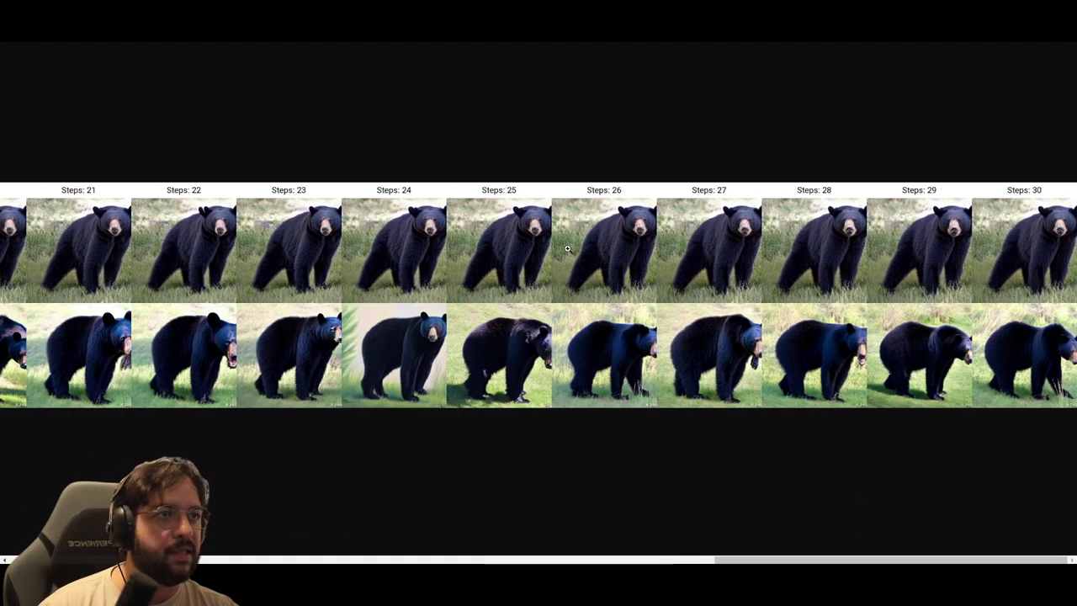
scroll(909, 552, left, 2)
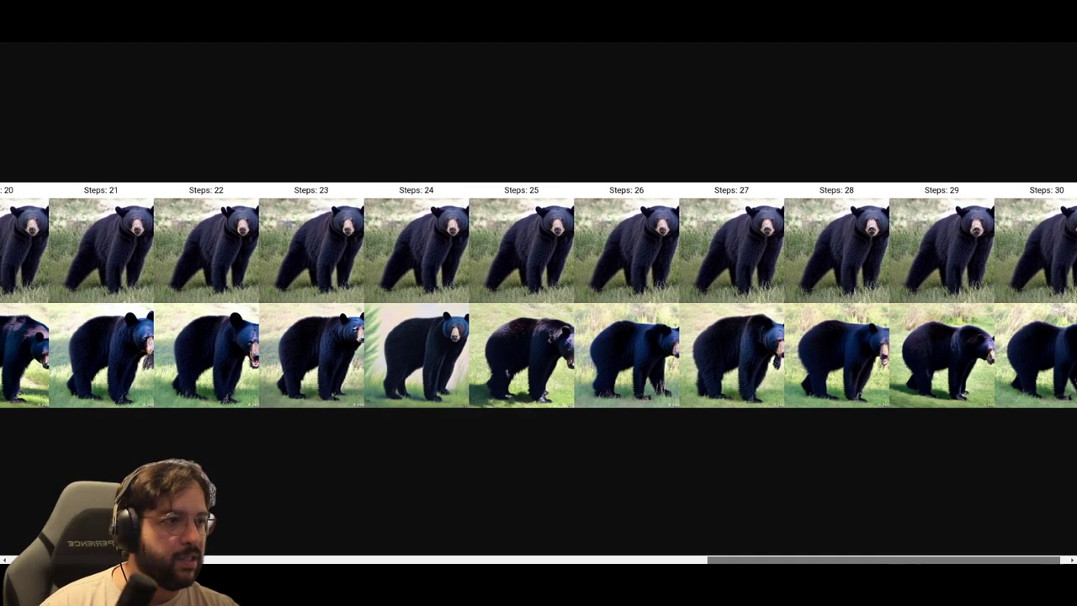
scroll(909, 552, left, 18)
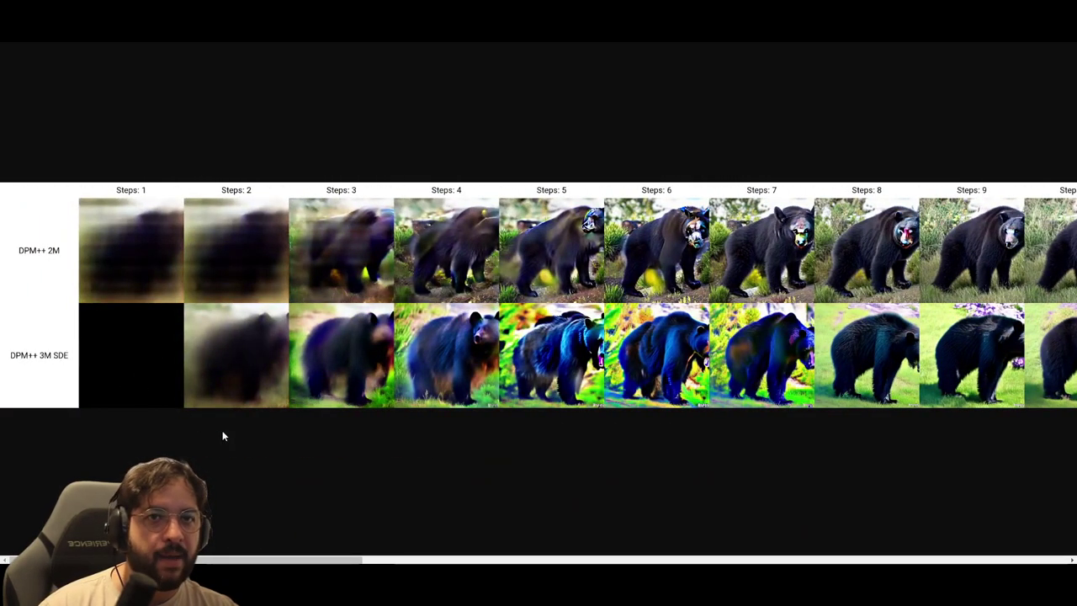
Recheck the bears at 20 to 30 steps and compare both samplers in the middle range of about 9 to 23 steps
drag(361, 560, 1051, 412)
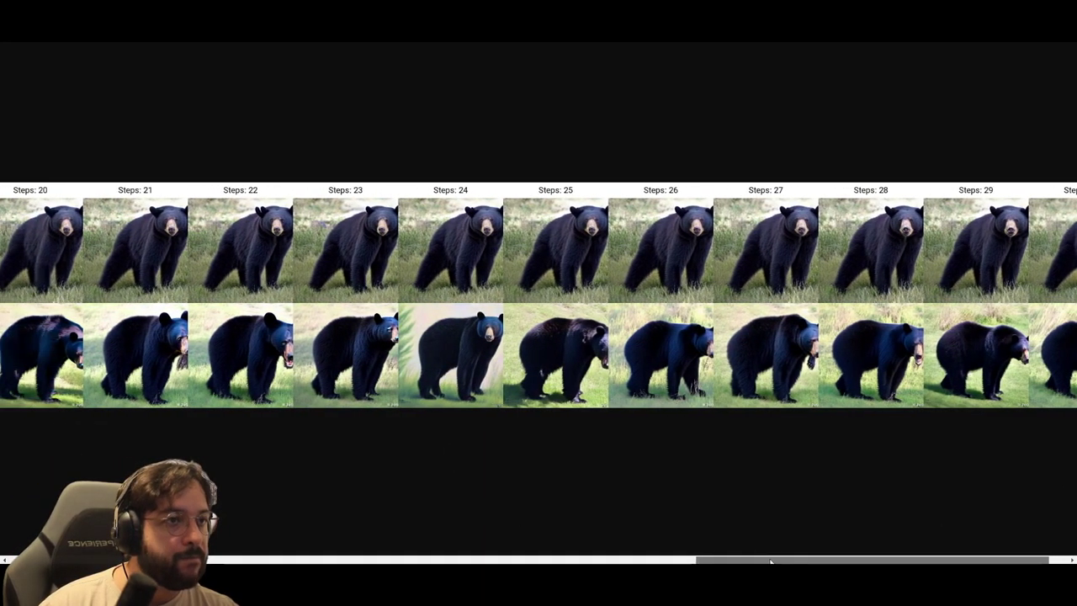
mouse_move(791, 560)
mouse_down()
mouse_move(772, 559)
mouse_move(803, 561)
mouse_up()
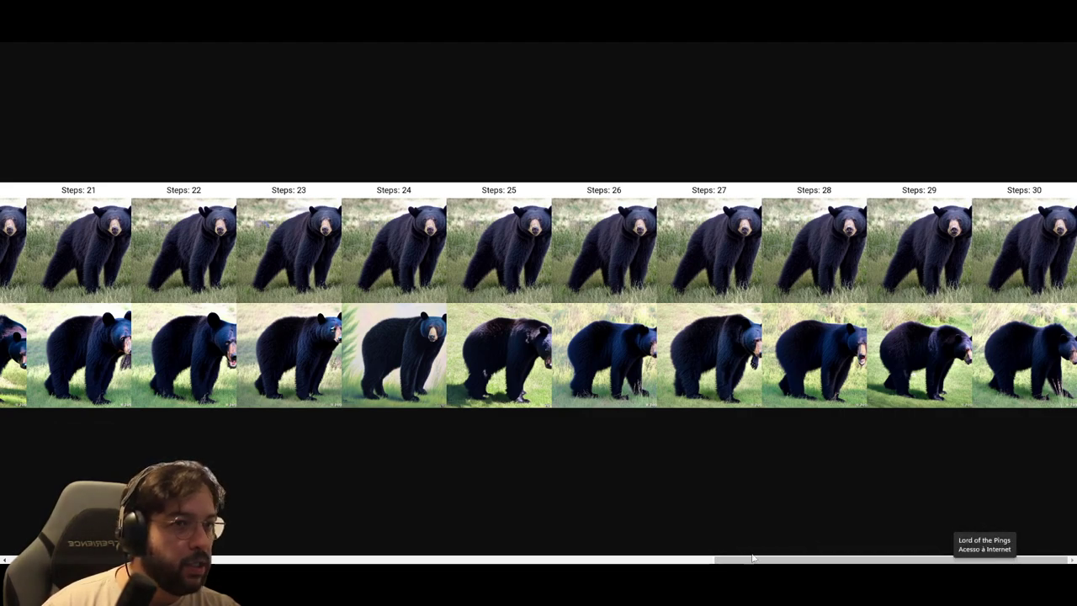
drag(768, 557, 409, 502)
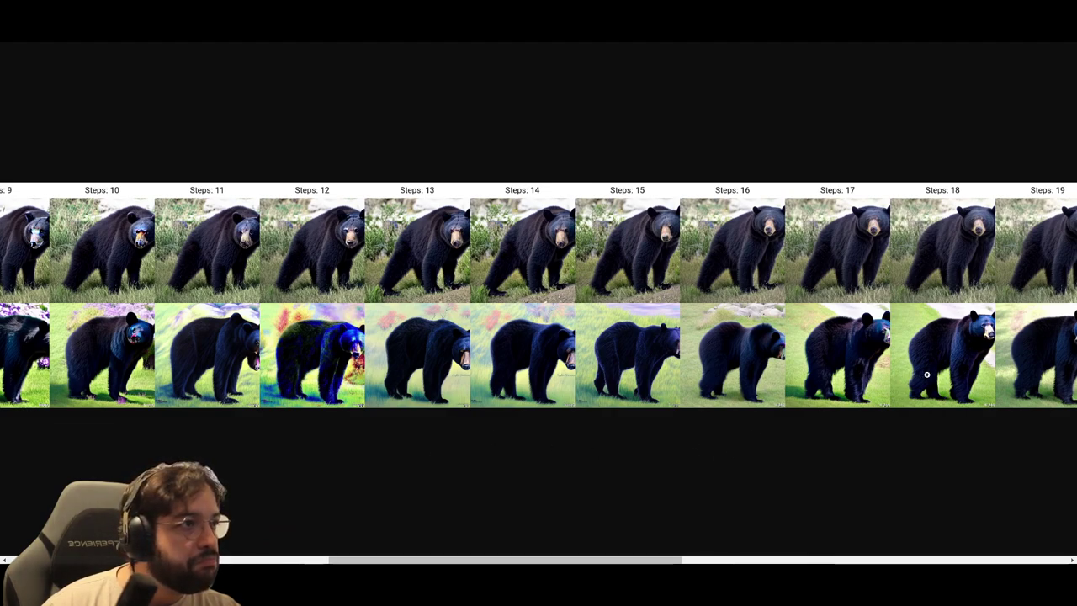
drag(686, 560, 850, 547)
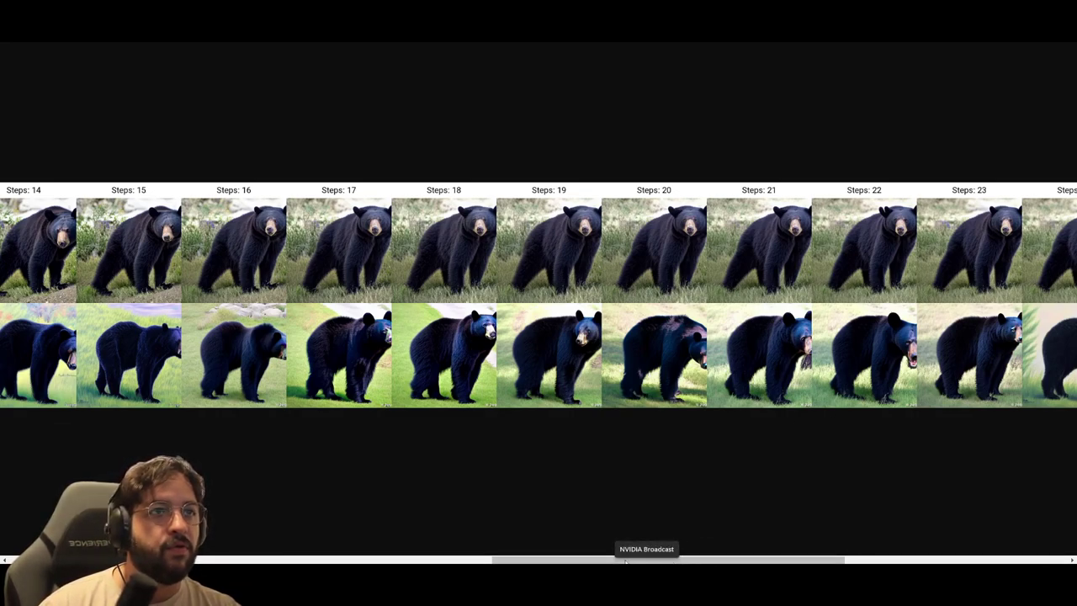
drag(595, 558, 507, 513)
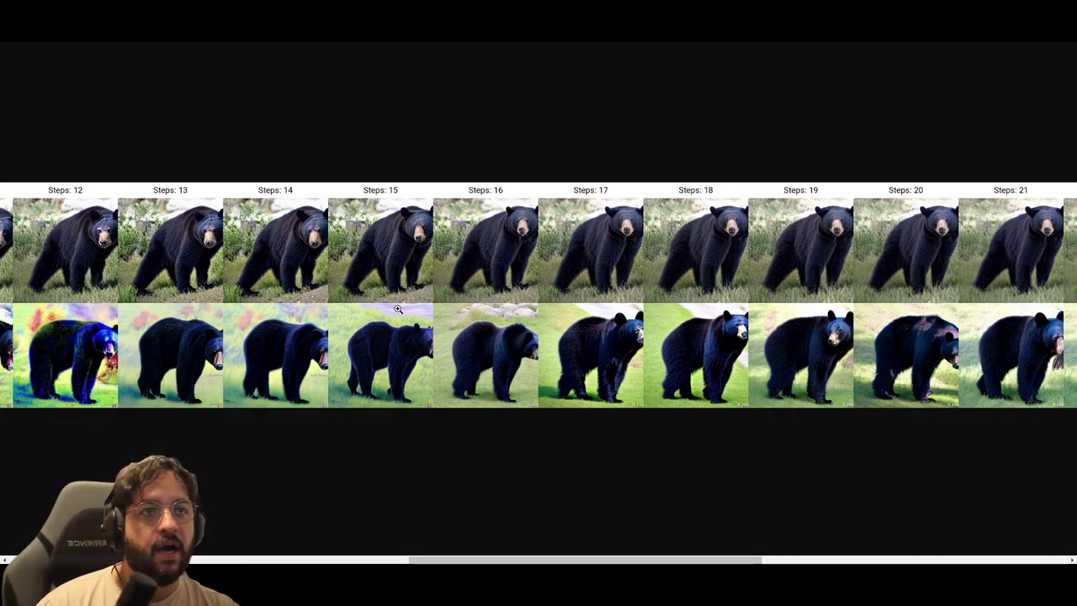
Return to the WebUI, reset the page zoom to default, and review the Y type options of the X/Y/Z plot script, keeping Sampler
click(16, 54)
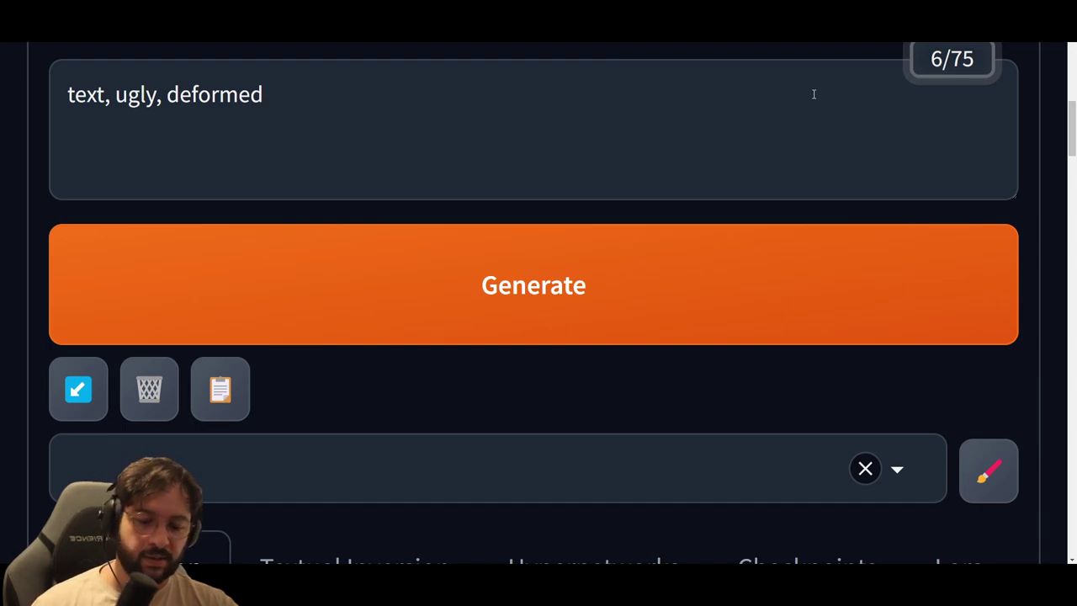
key(ctrl+0)
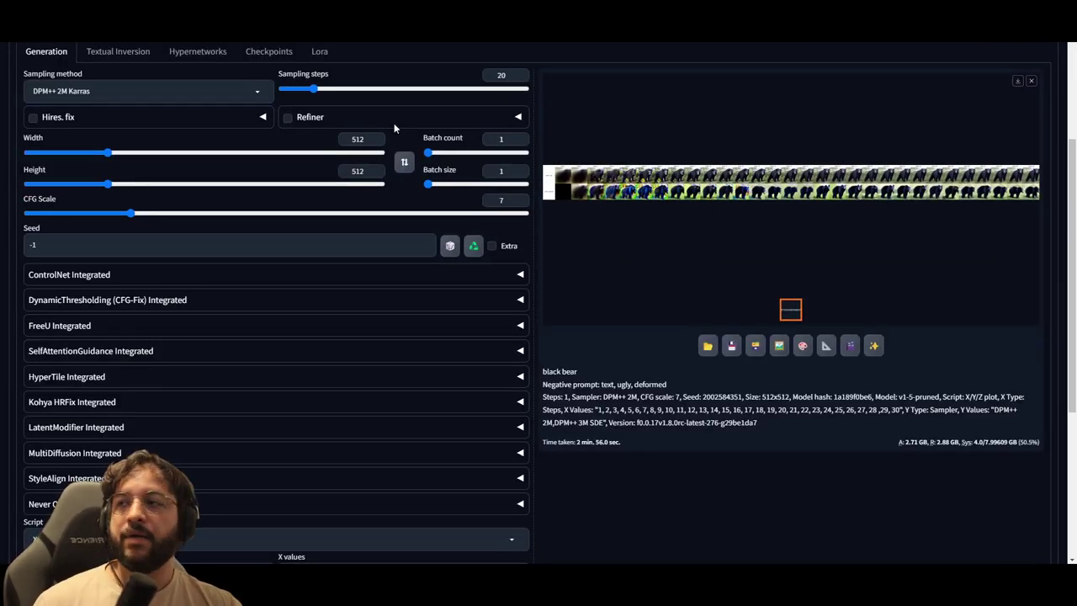
scroll(135, 257, up, 2)
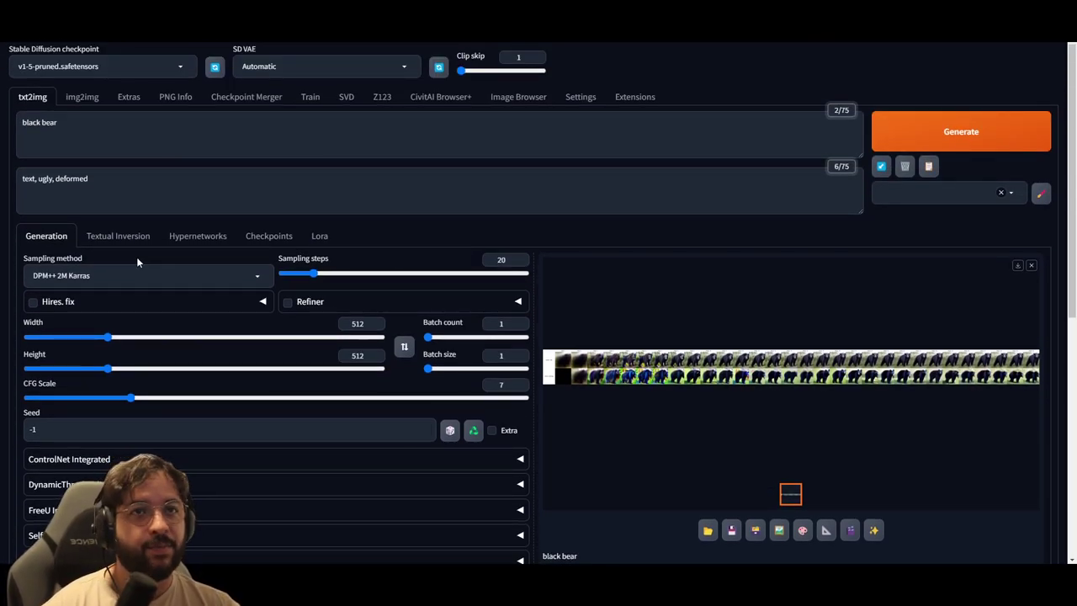
scroll(197, 314, down, 4)
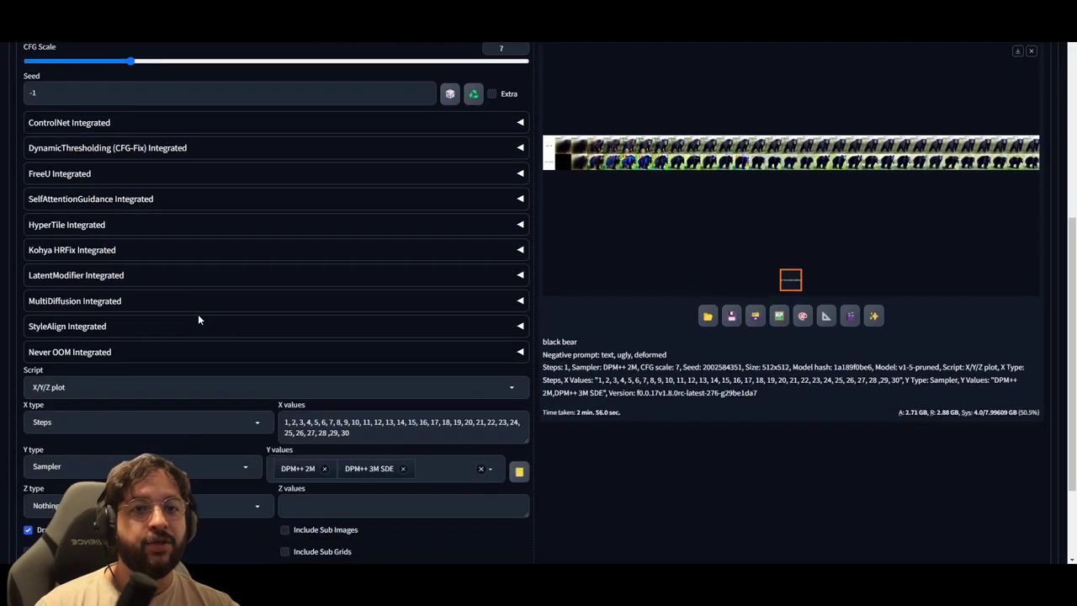
click(245, 468)
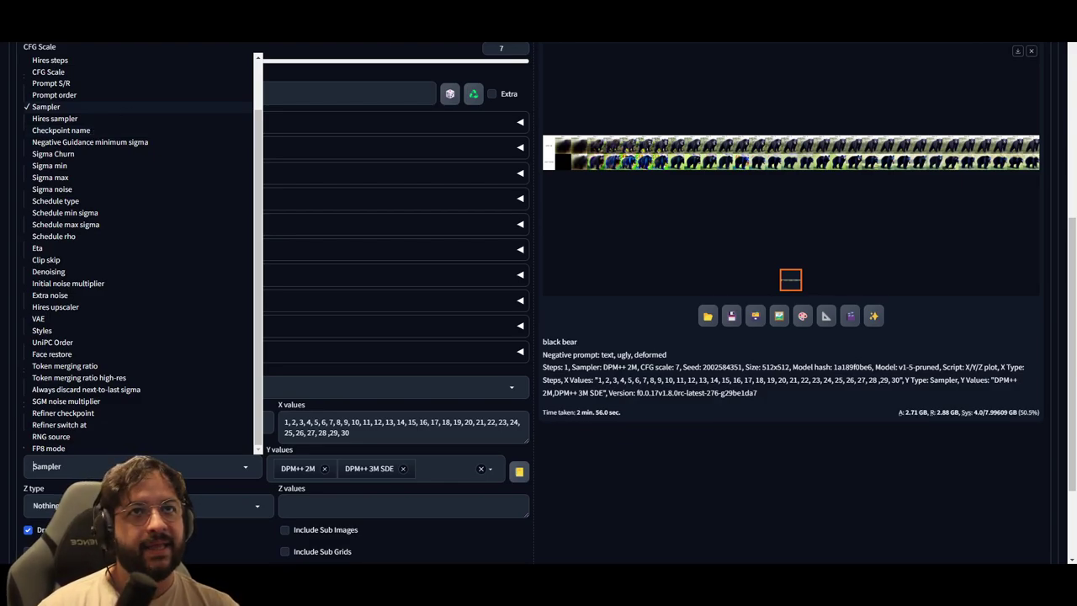
click(634, 462)
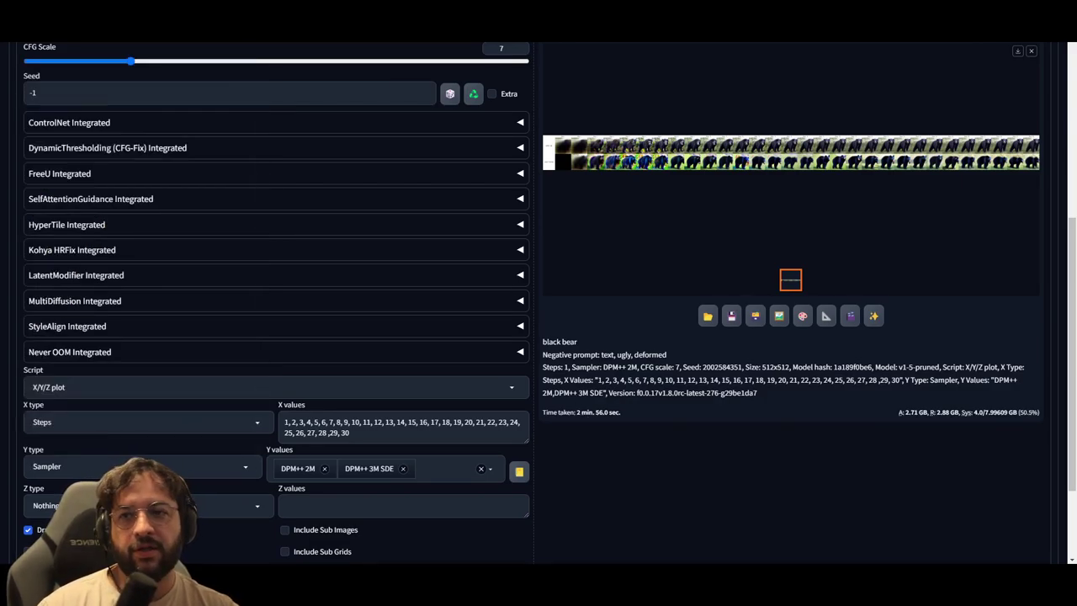